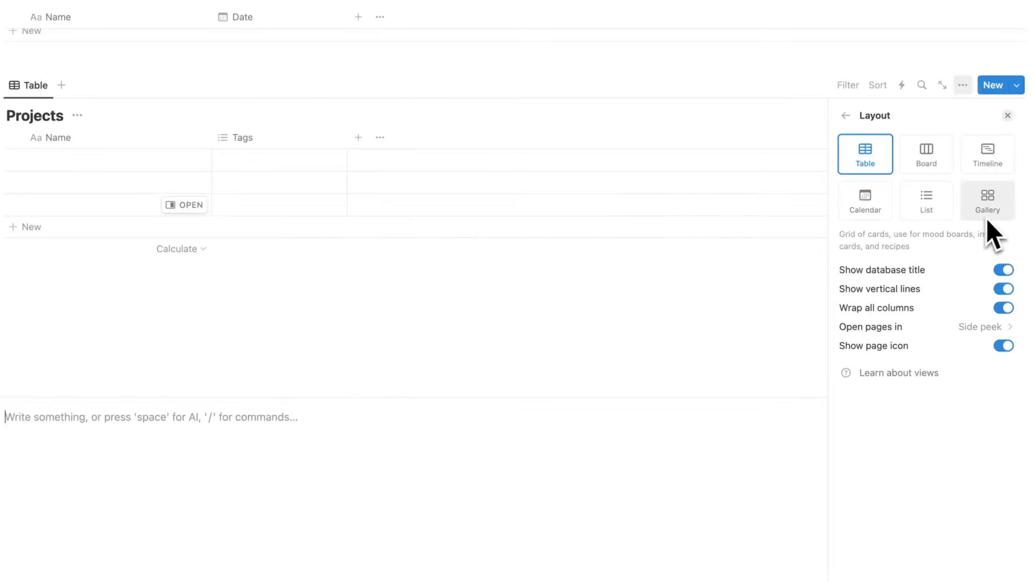
click(987, 215)
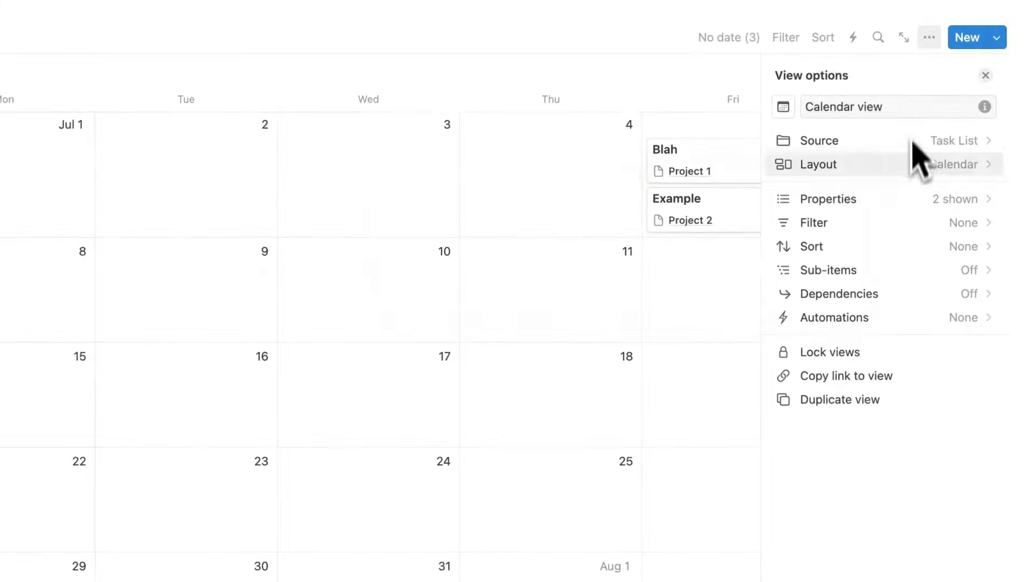
click(914, 200)
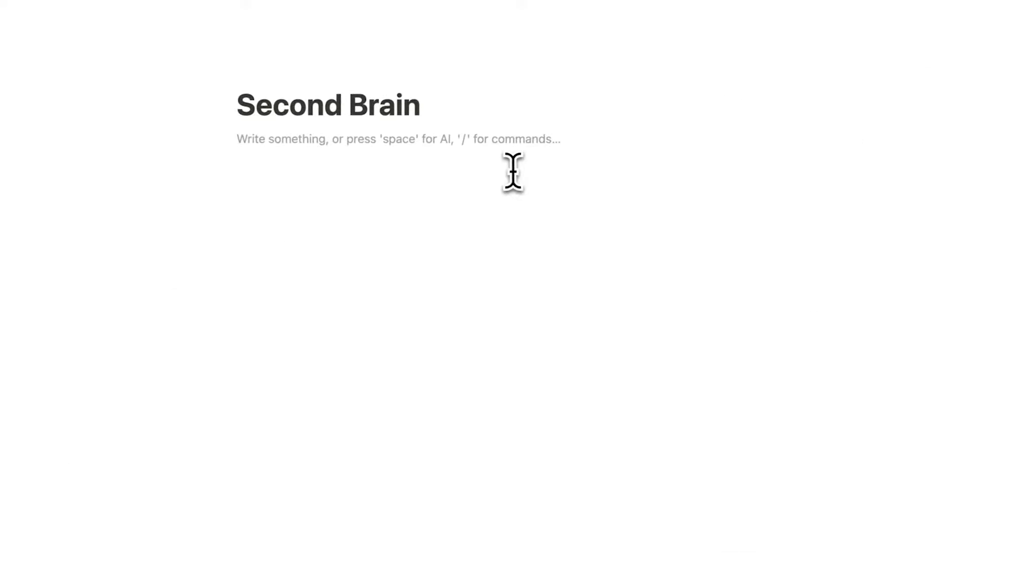
- Insert a table view with a new blank database below the page title and name it Task List
text(/da)
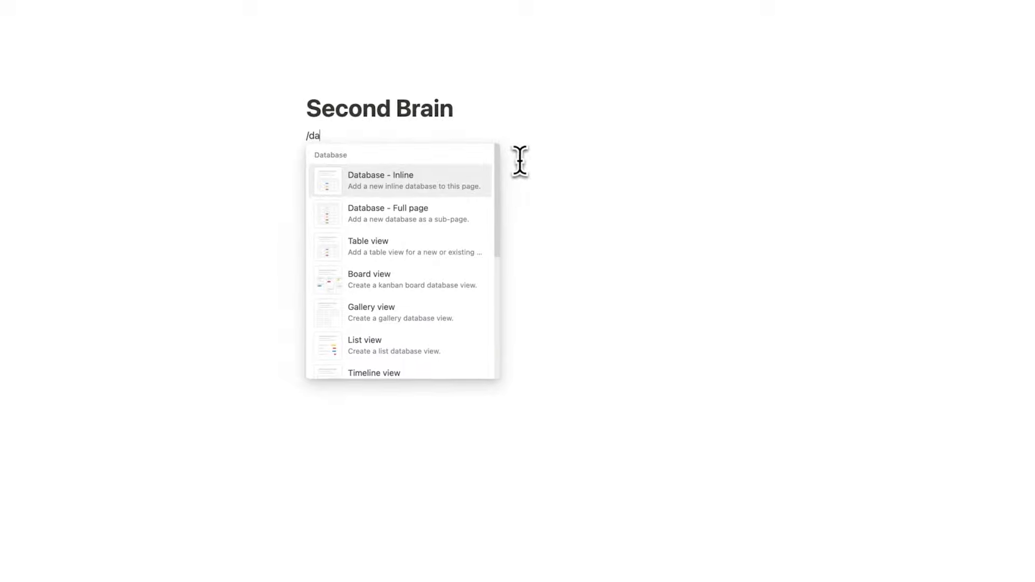
click(421, 249)
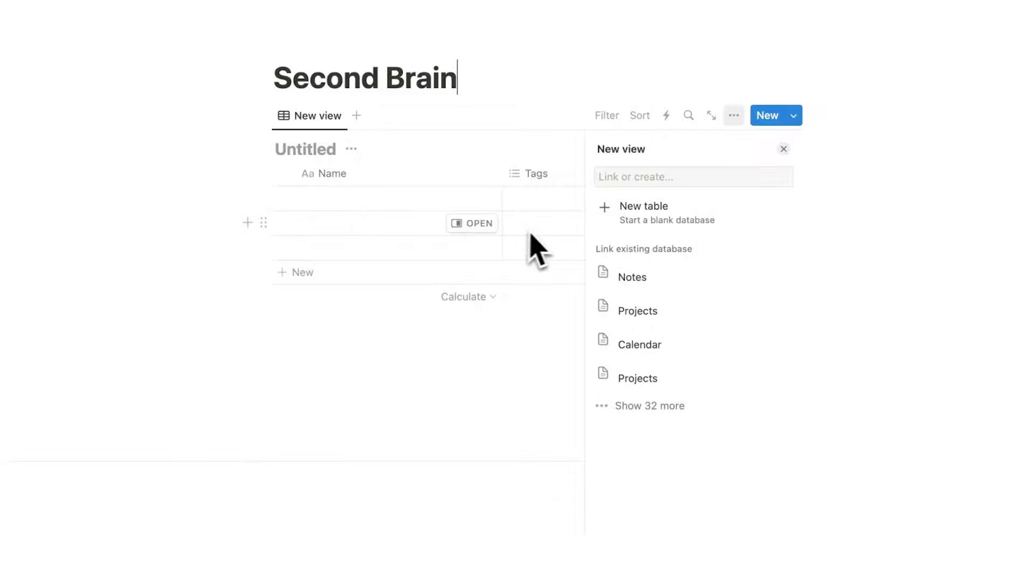
click(638, 215)
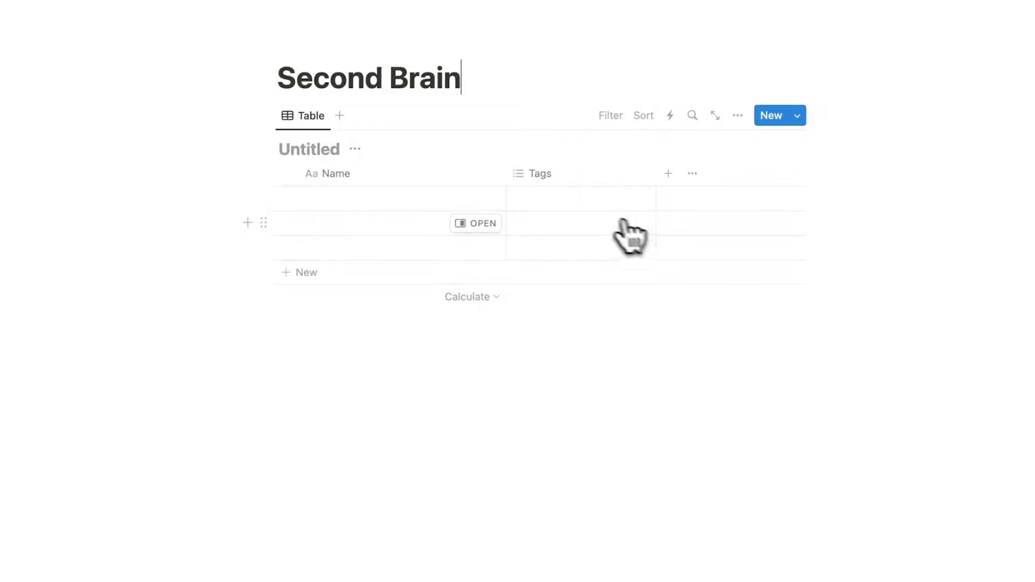
click(328, 148)
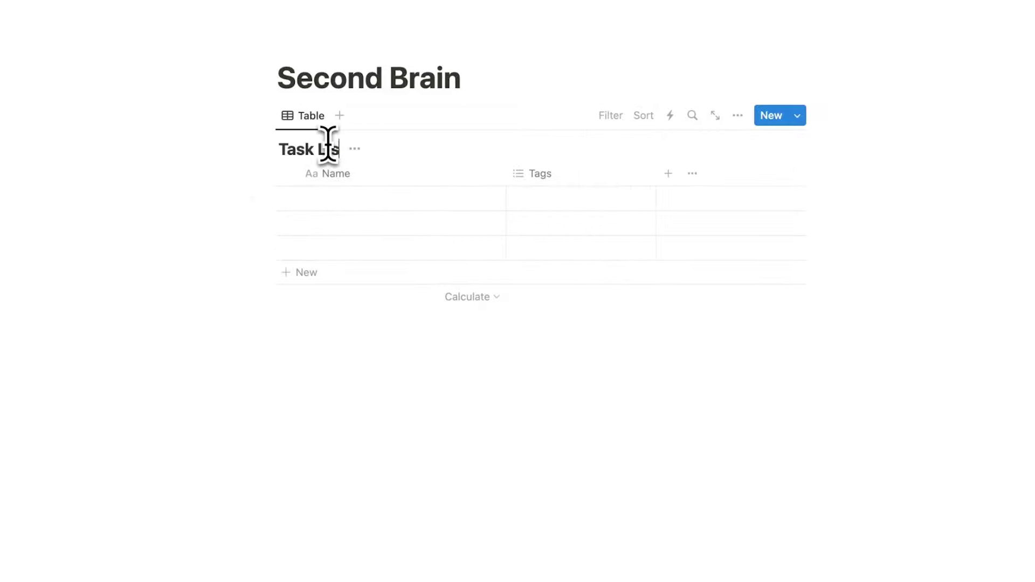
- Add an empty line above the Task List table and delete its Tags property
click(461, 107)
click(421, 350)
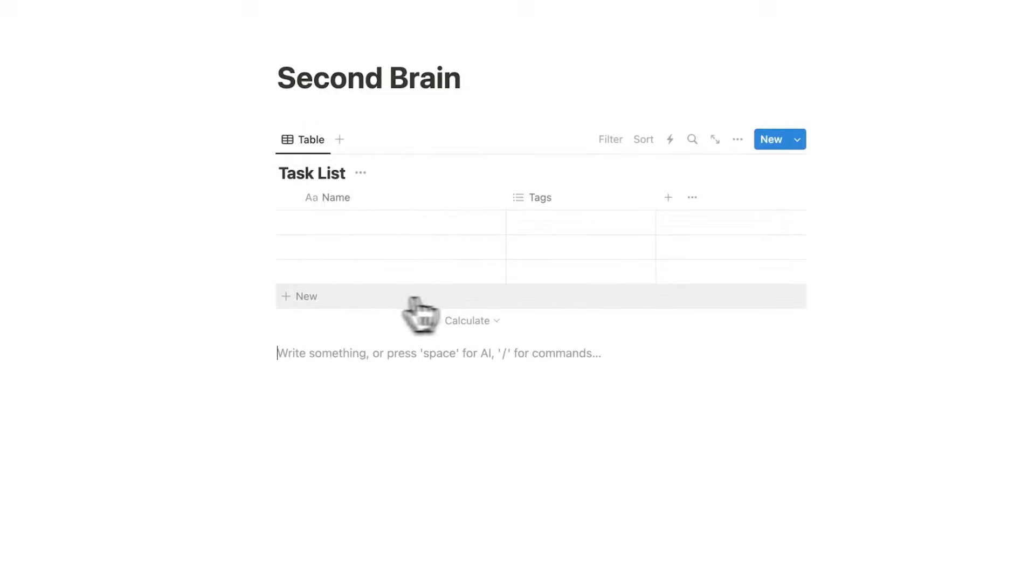
click(566, 206)
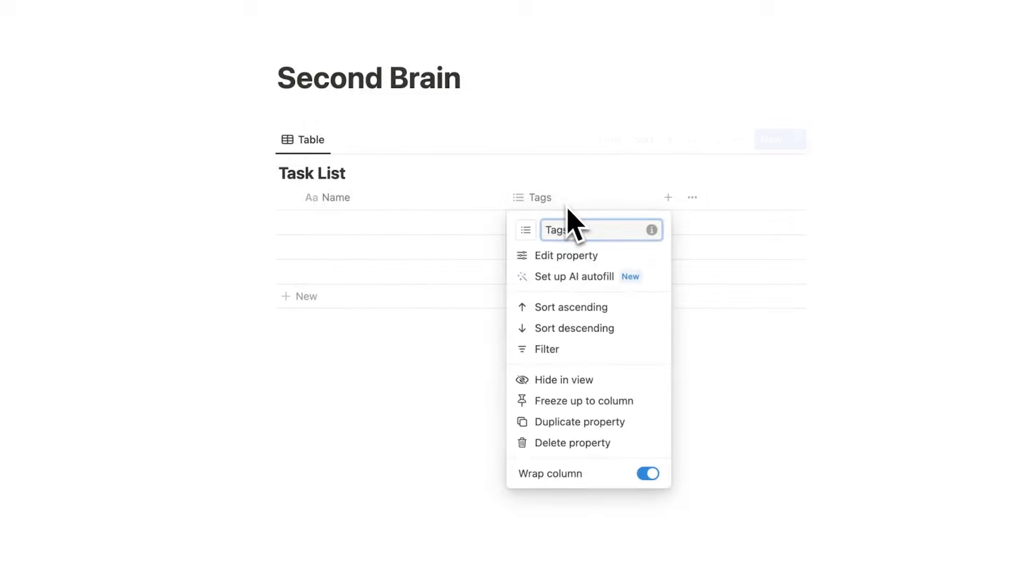
click(586, 435)
click(590, 297)
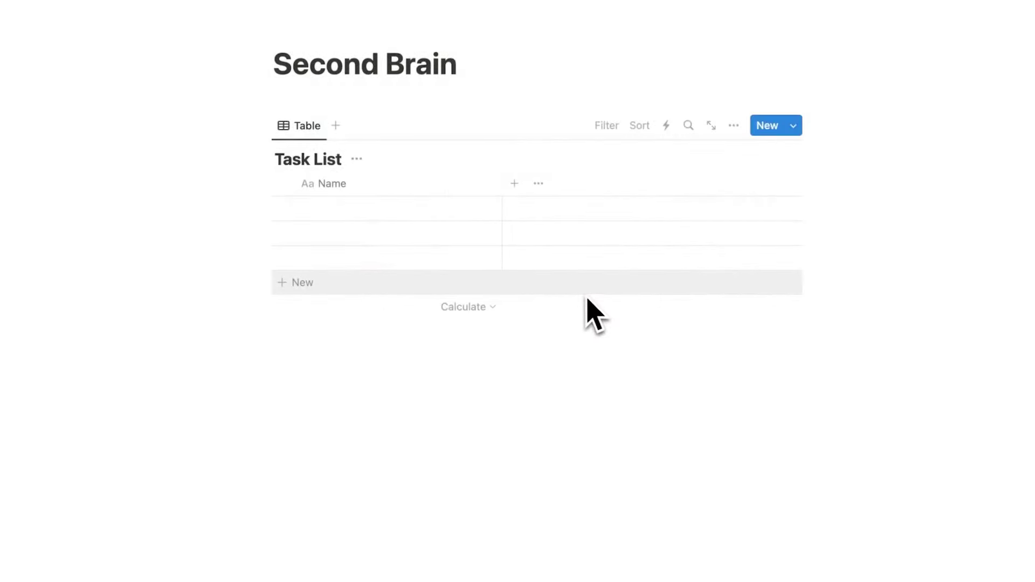
click(514, 185)
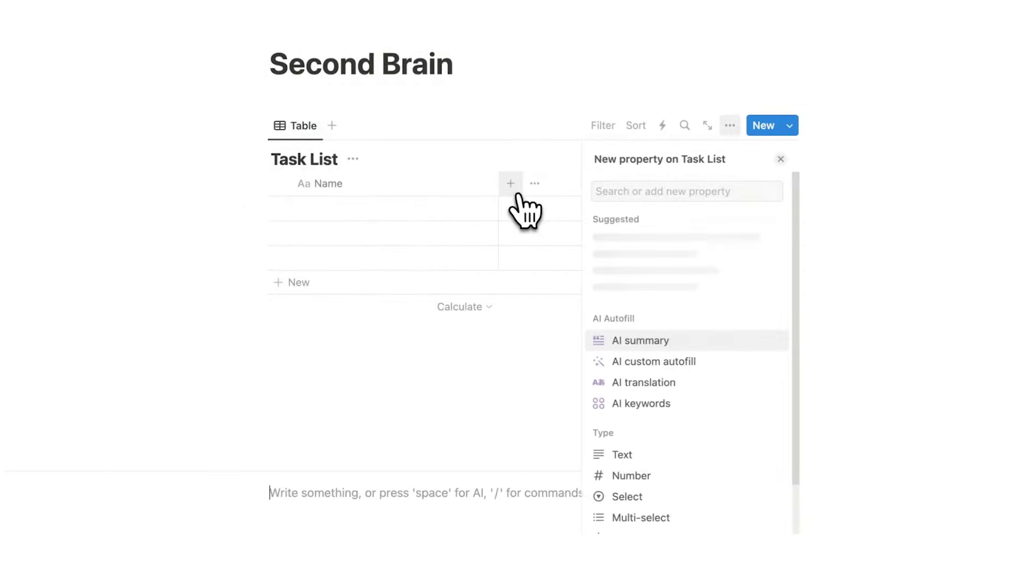
scroll(646, 277, down, 5)
click(504, 354)
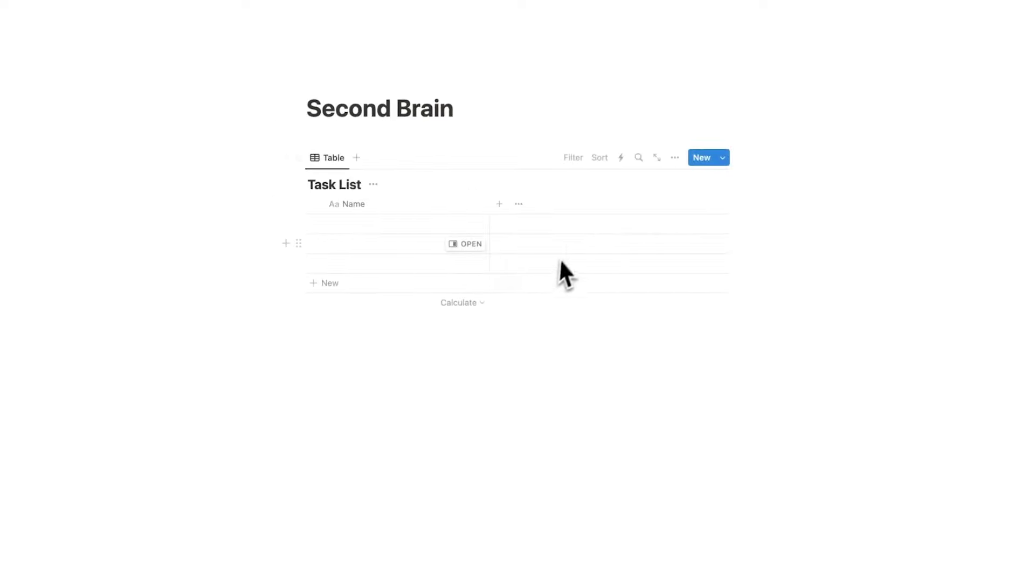
click(457, 366)
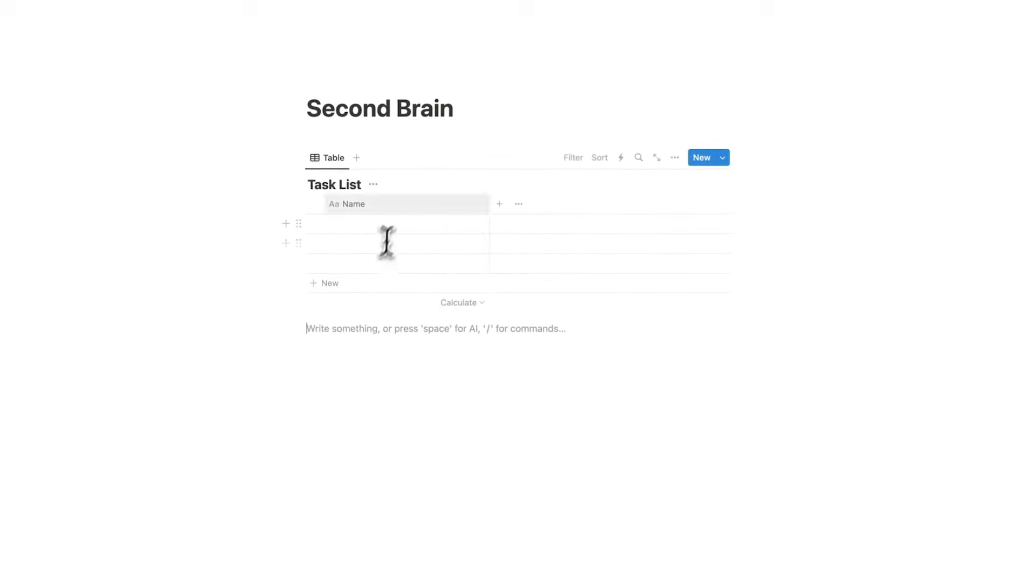
- Add empty lines between the Second Brain title and the Task List table to make room for another block
click(327, 133)
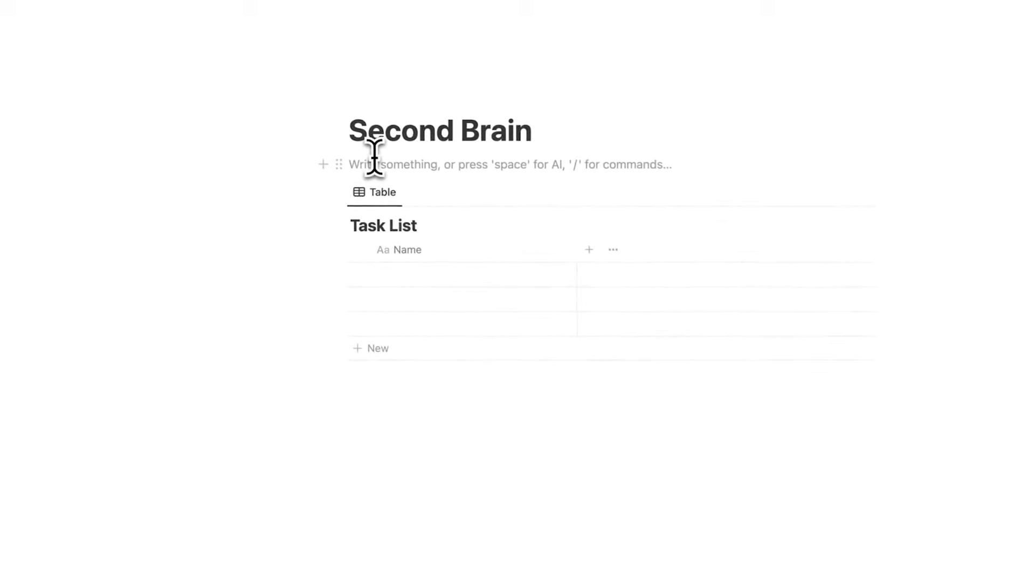
key(Return)
key(Return)
key(Up)
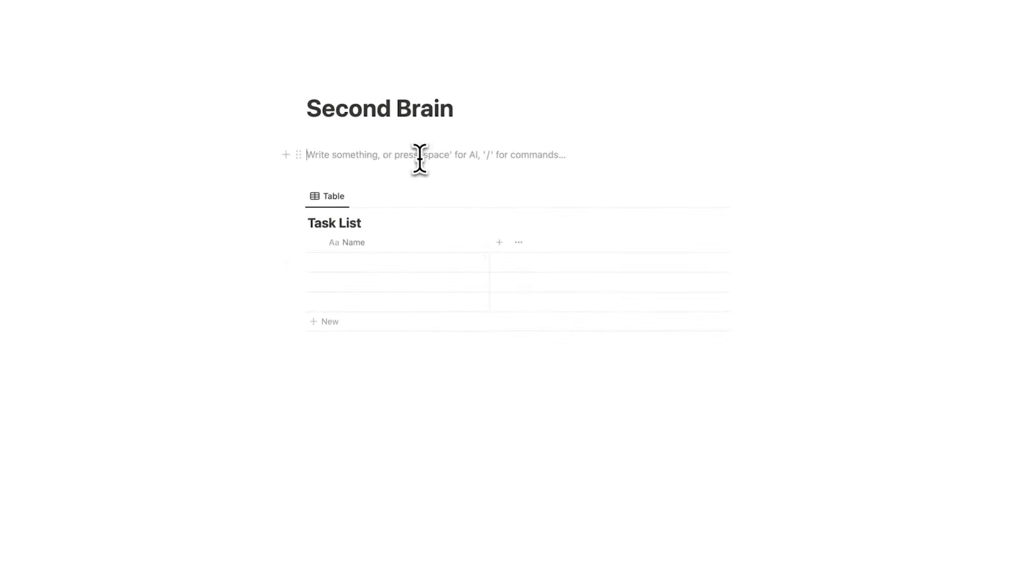
- Insert a calendar view above the table, linked to the existing Task List database under Second Brain
text(/cal)
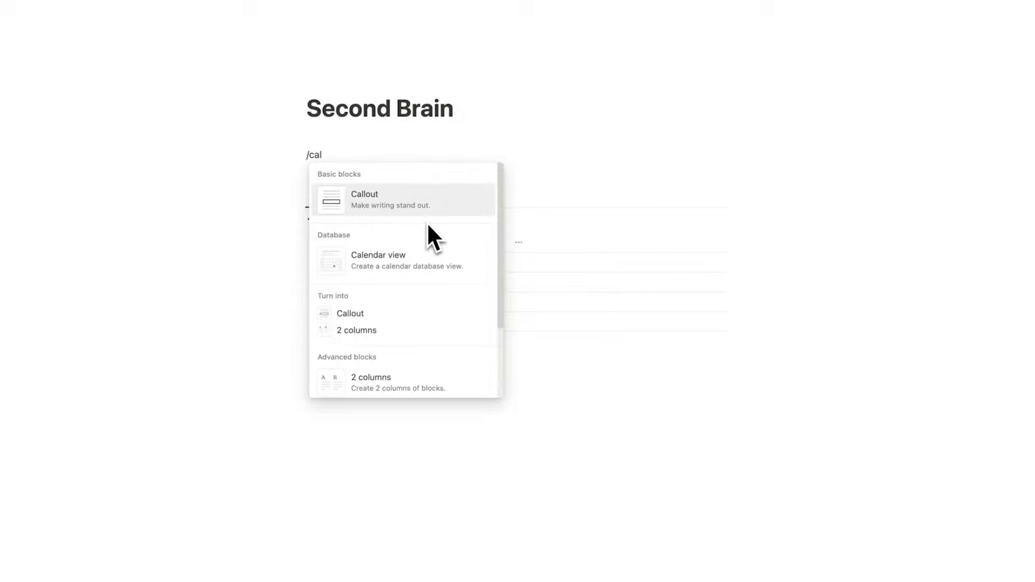
click(433, 250)
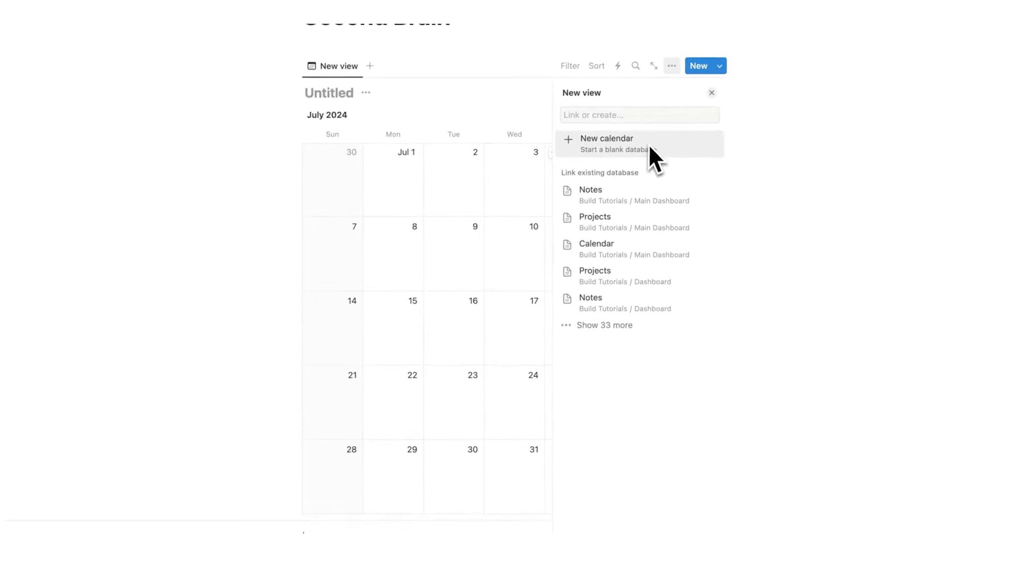
text(Task)
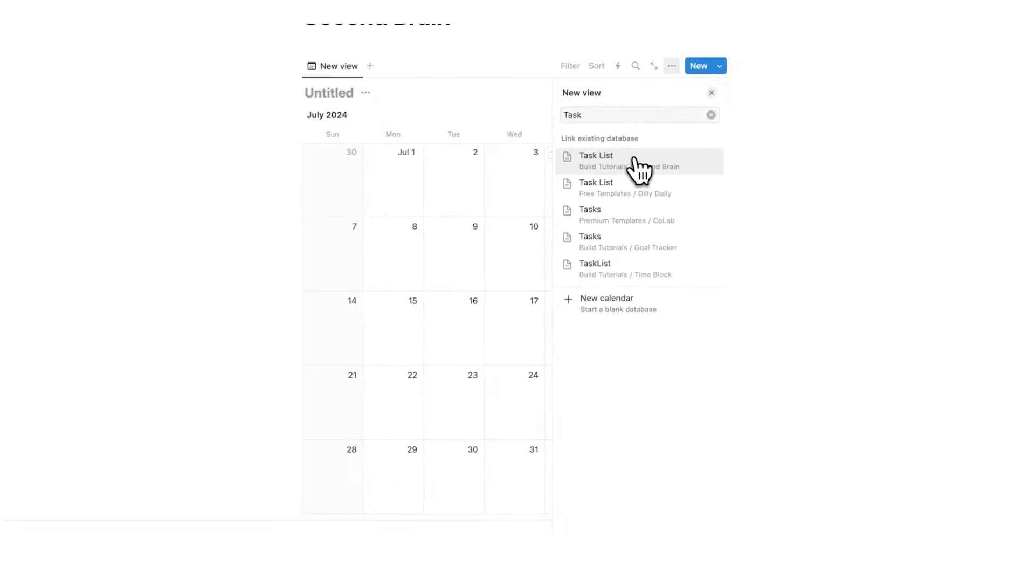
click(639, 169)
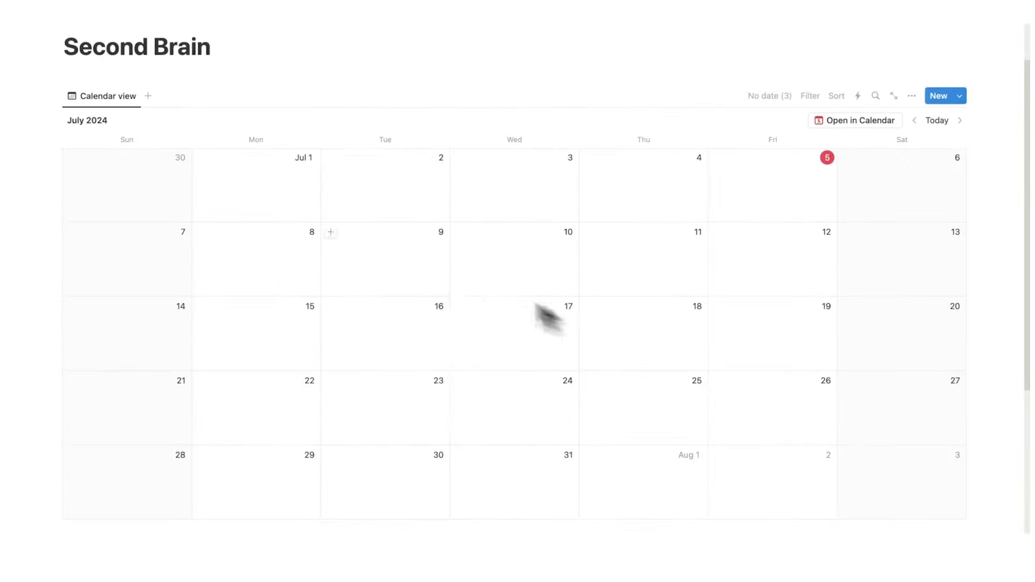
- Create a calendar entry named Blah on July 5, 2024
scroll(410, 275, down, 6)
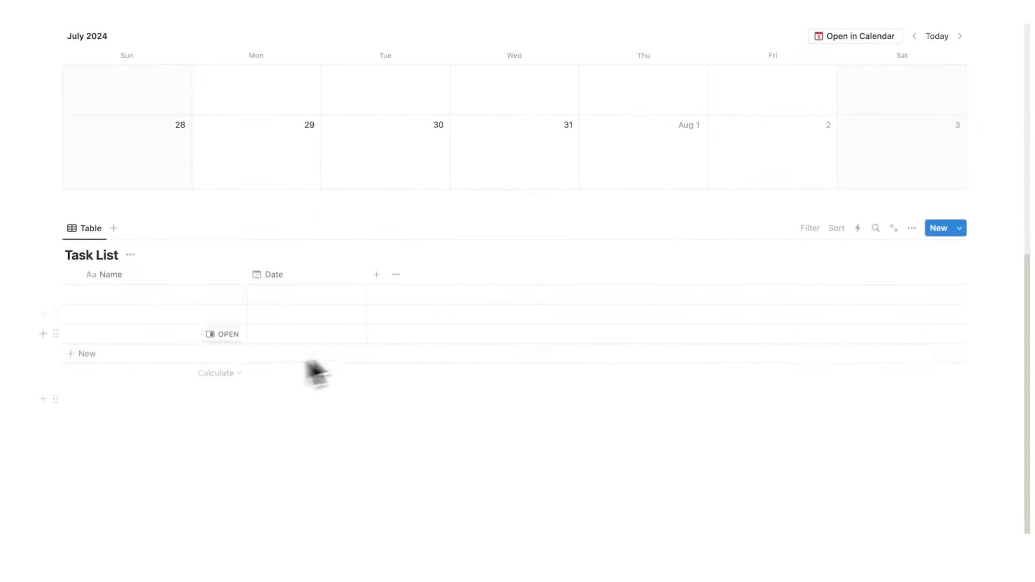
scroll(335, 341, up, 5)
scroll(622, 275, up, 2)
click(720, 194)
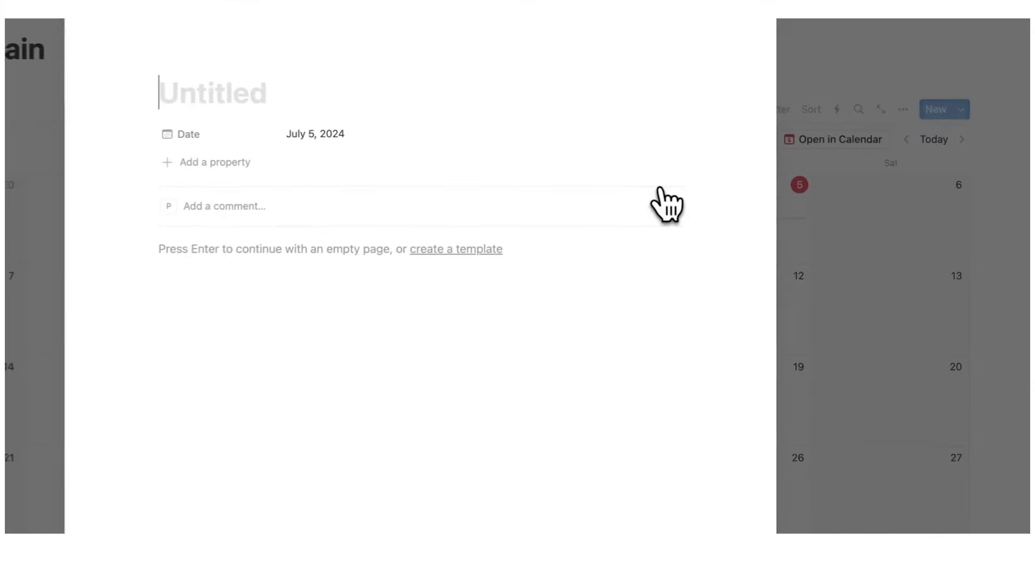
text(Blah)
click(785, 335)
- Compare how the Blah entry is shown in the calendar view and in the Task List table
scroll(590, 366, down, 5)
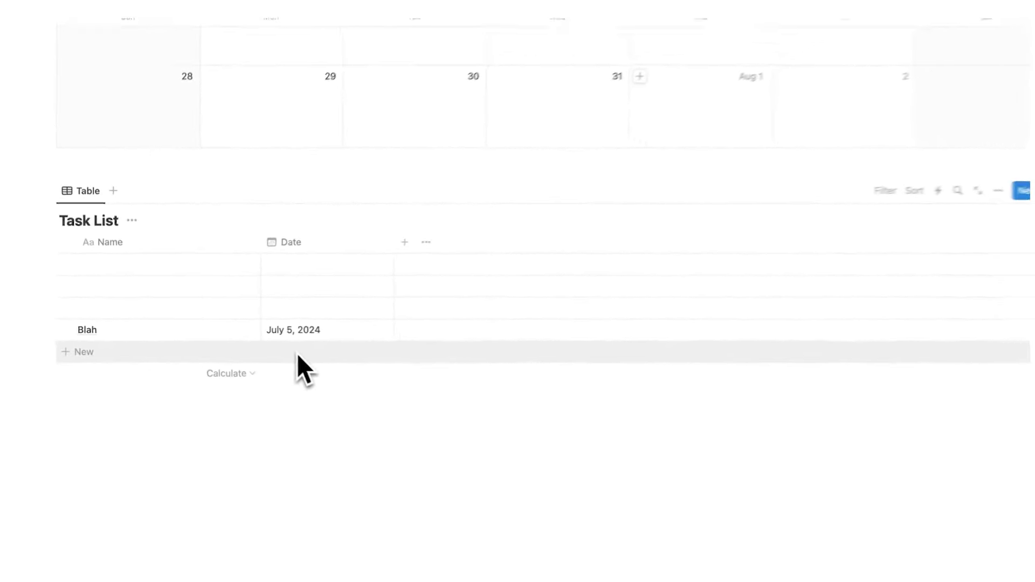
scroll(483, 279, up, 4)
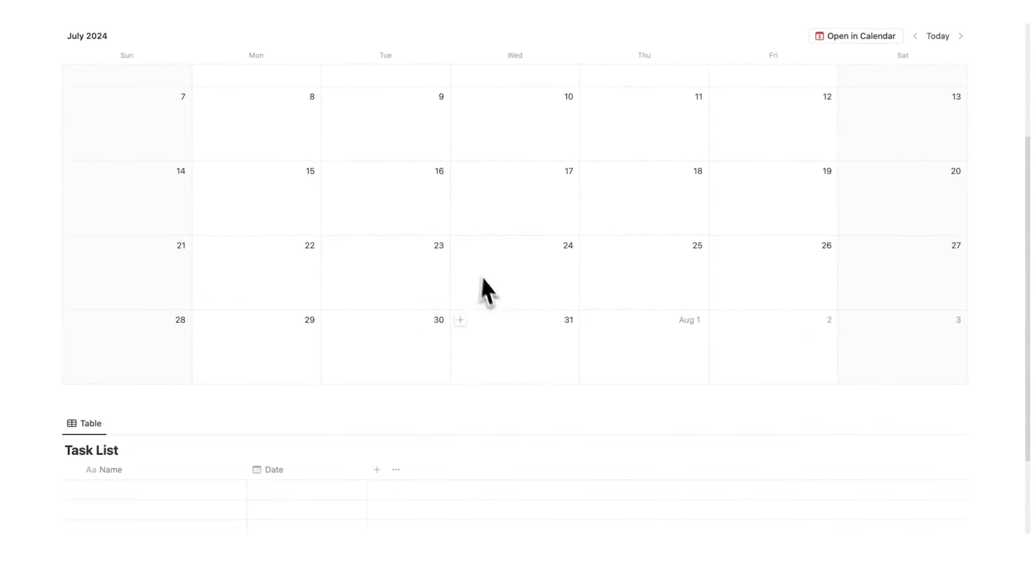
scroll(484, 280, up, 4)
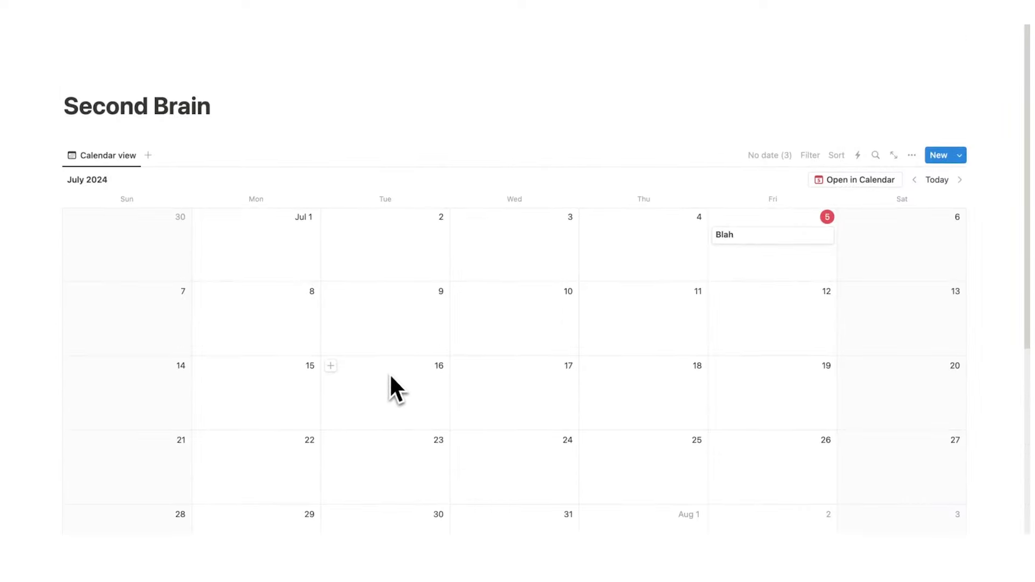
scroll(389, 373, down, 3)
scroll(420, 274, down, 5)
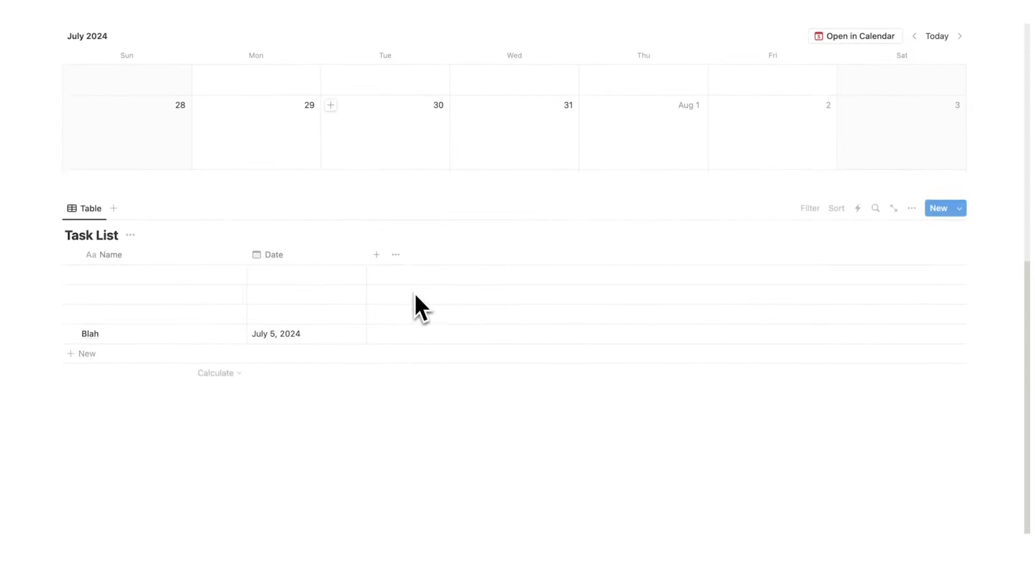
scroll(416, 296, up, 7)
scroll(350, 294, down, 5)
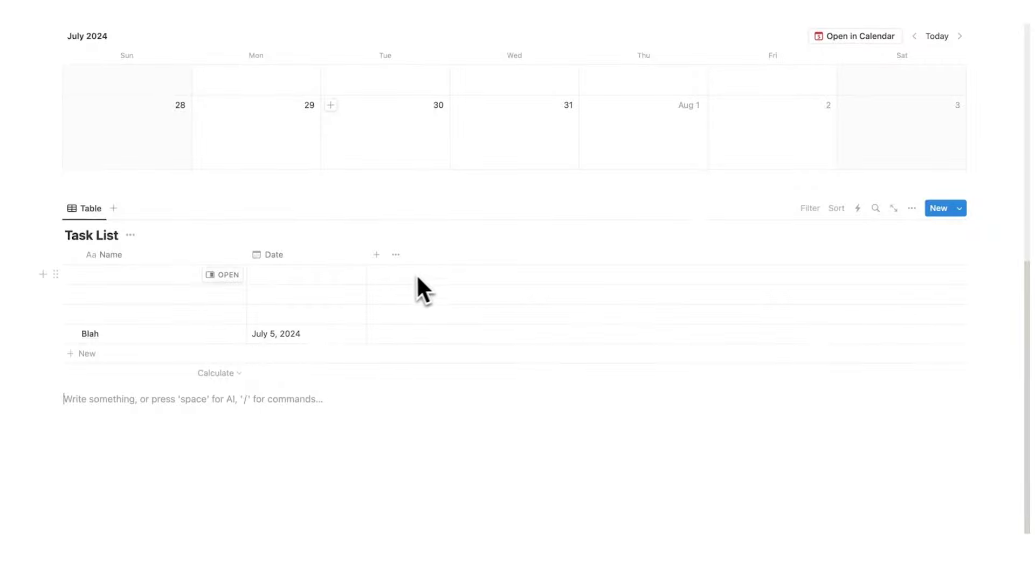
scroll(400, 374, up, 3)
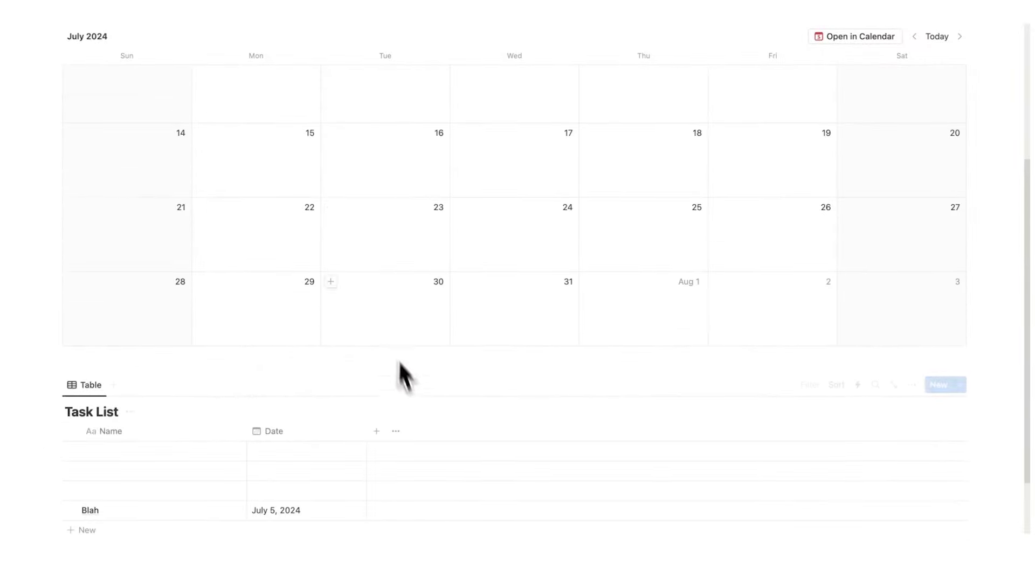
scroll(400, 374, down, 3)
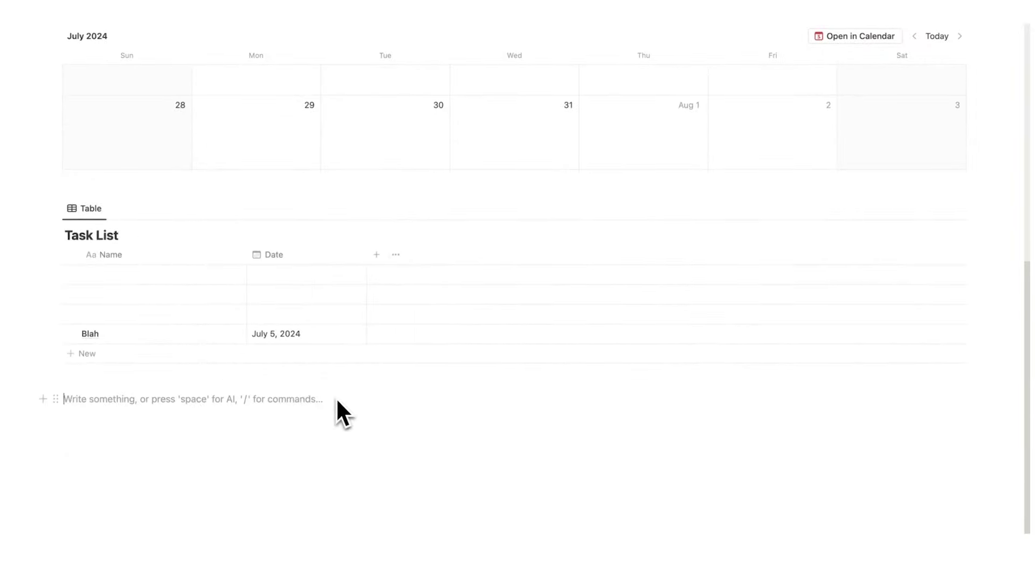
- Insert a table view with a new blank database below the Task List and name it Projects
text(/data)
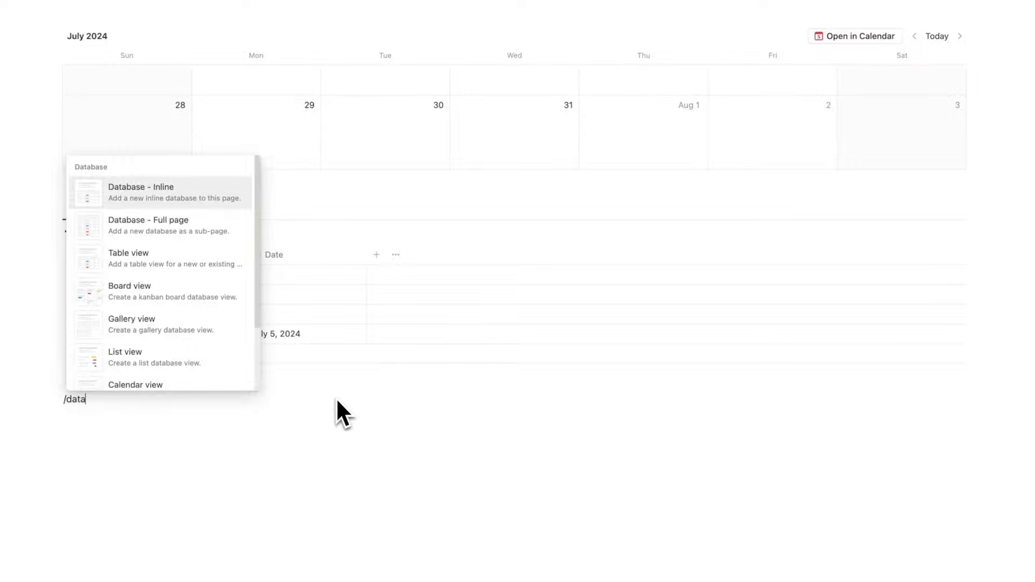
click(175, 257)
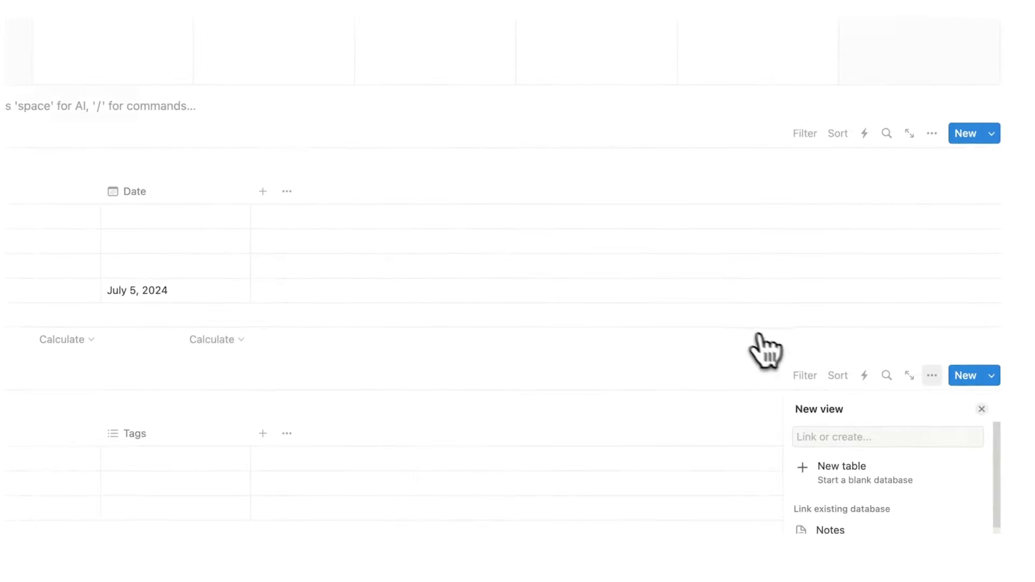
click(892, 472)
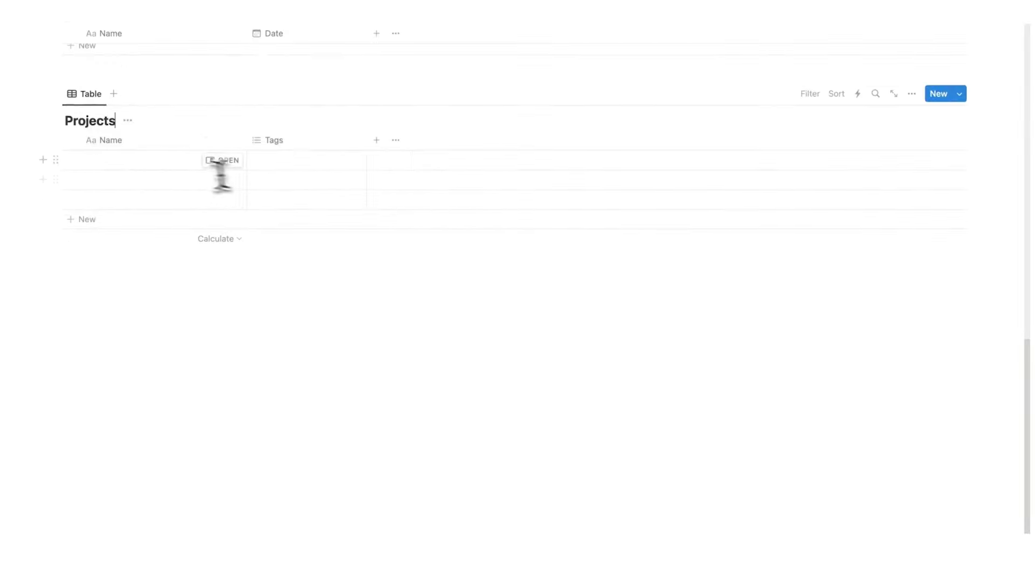
- Change the Projects database to the Gallery layout and set its card preview to None
click(911, 93)
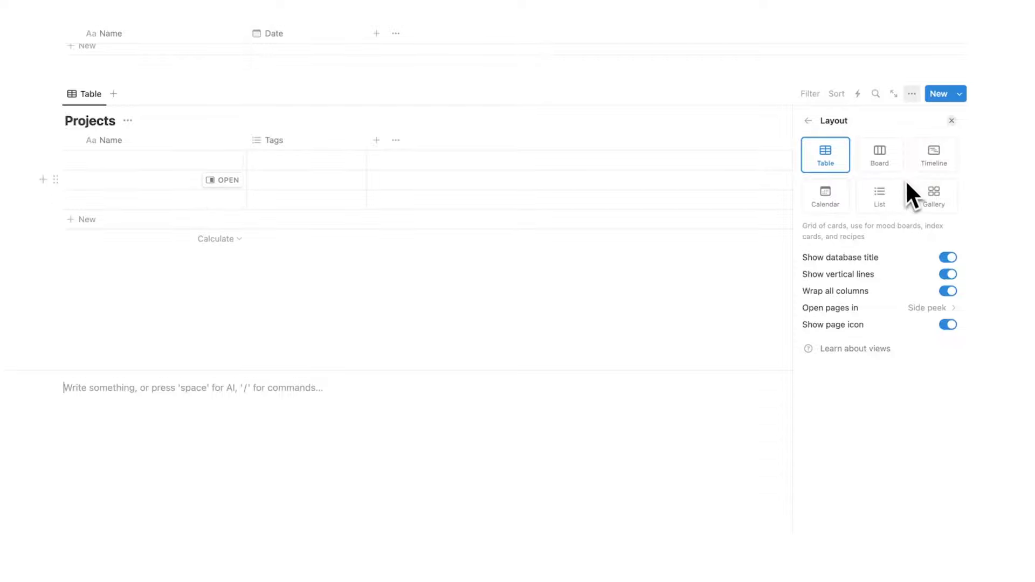
click(919, 194)
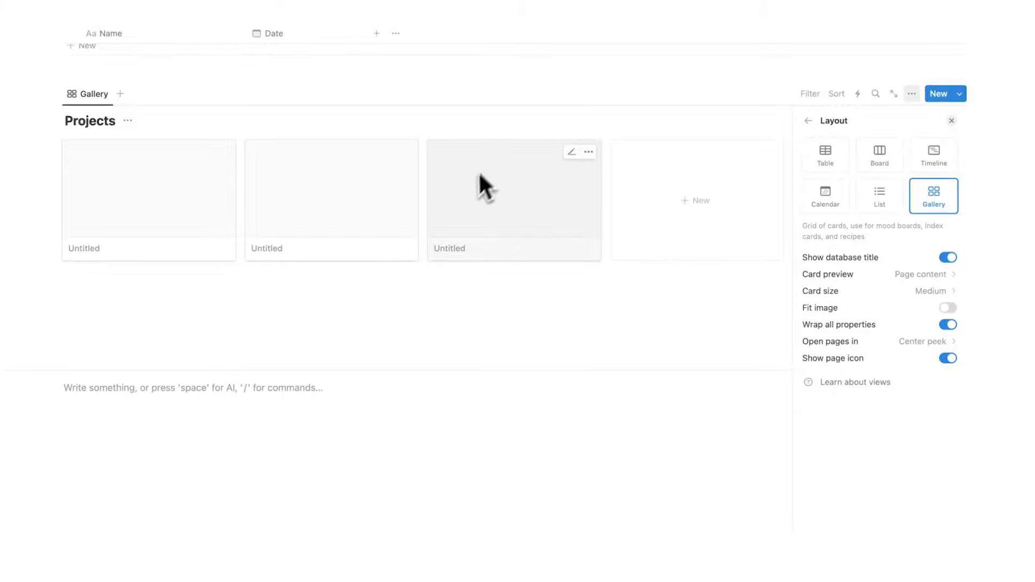
click(857, 274)
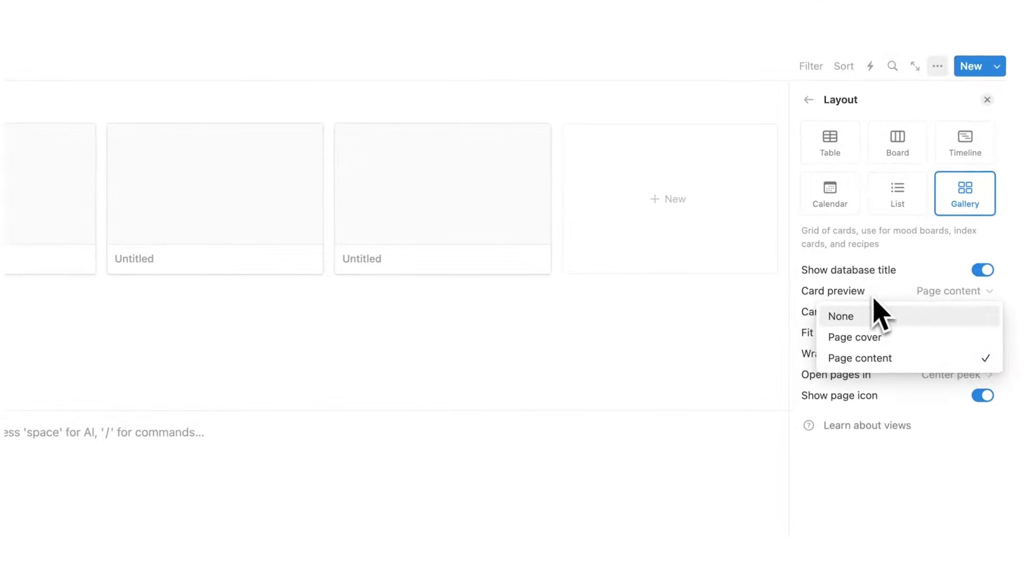
click(874, 317)
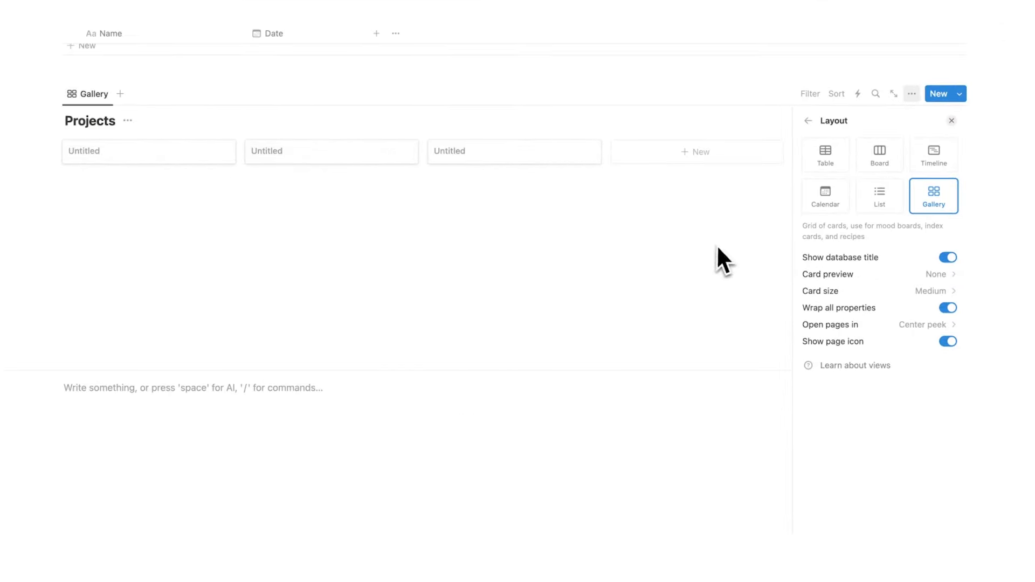
- Set the card size of the Projects gallery to Small
click(860, 291)
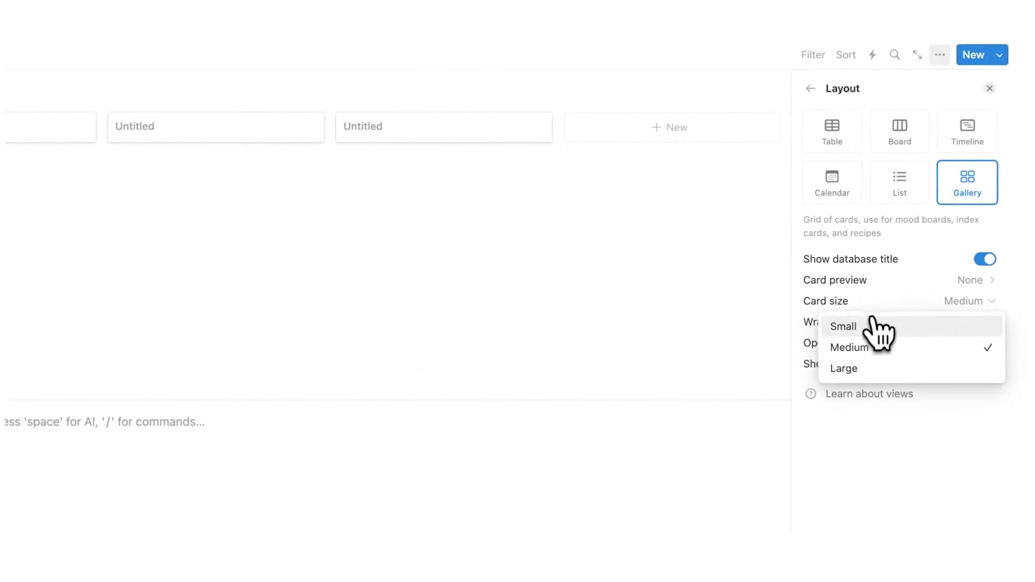
click(844, 326)
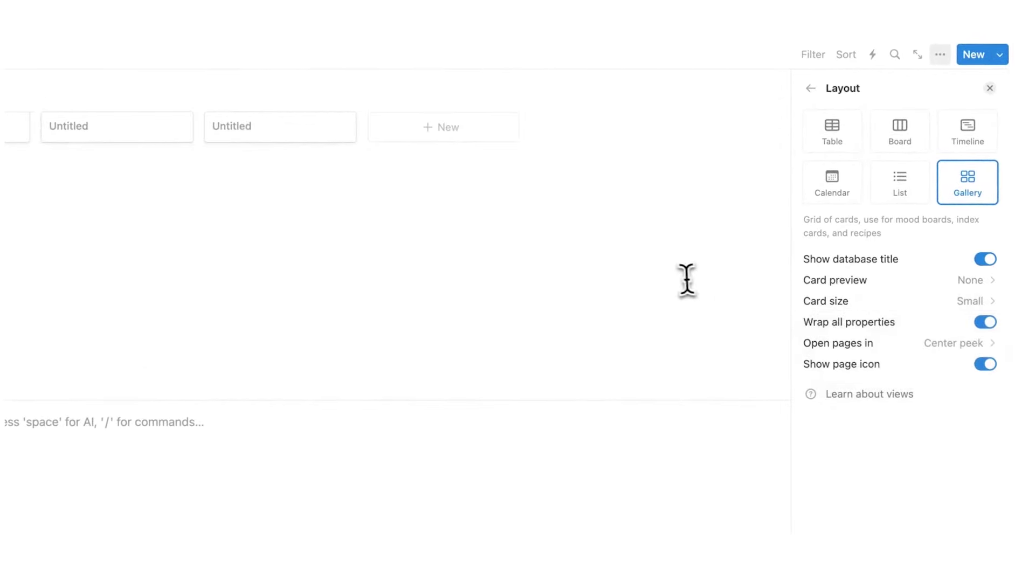
click(687, 279)
- Review the calendar view, the Blah entry's page, and the Task List and Projects databases below it
scroll(292, 420, up, 10)
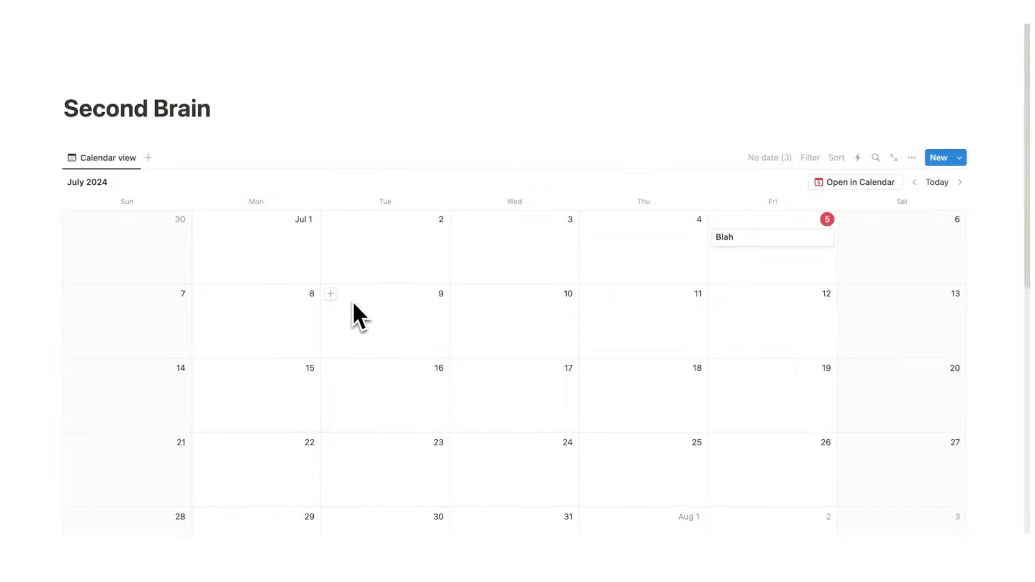
scroll(388, 278, down, 9)
scroll(431, 307, up, 5)
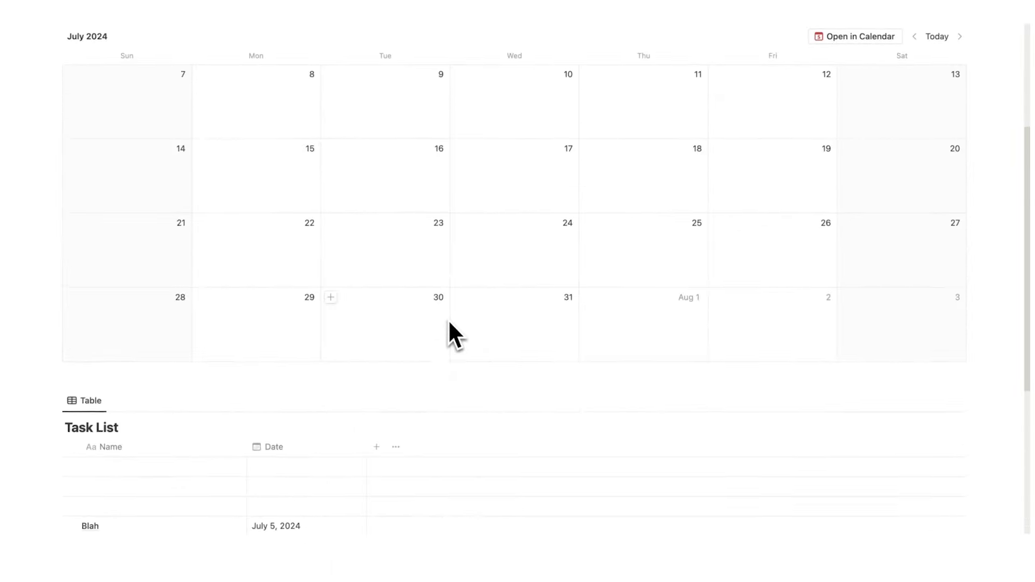
scroll(448, 319, up, 3)
click(764, 149)
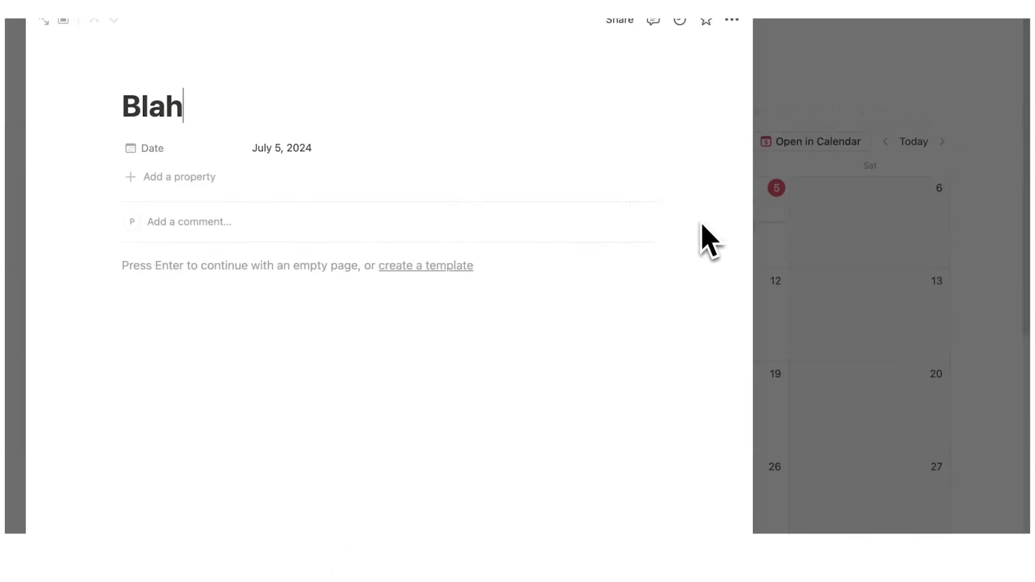
click(927, 259)
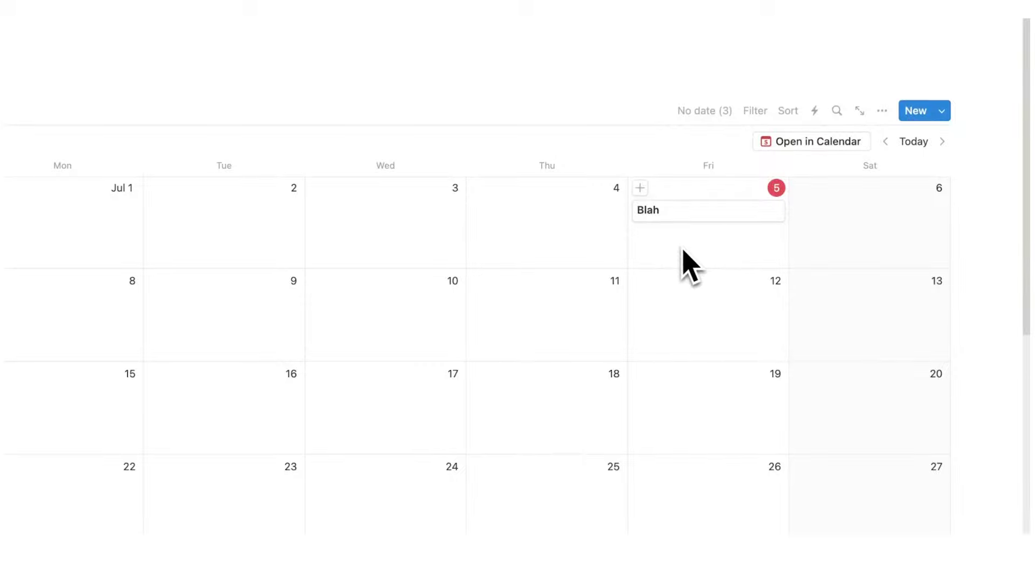
scroll(690, 267, down, 8)
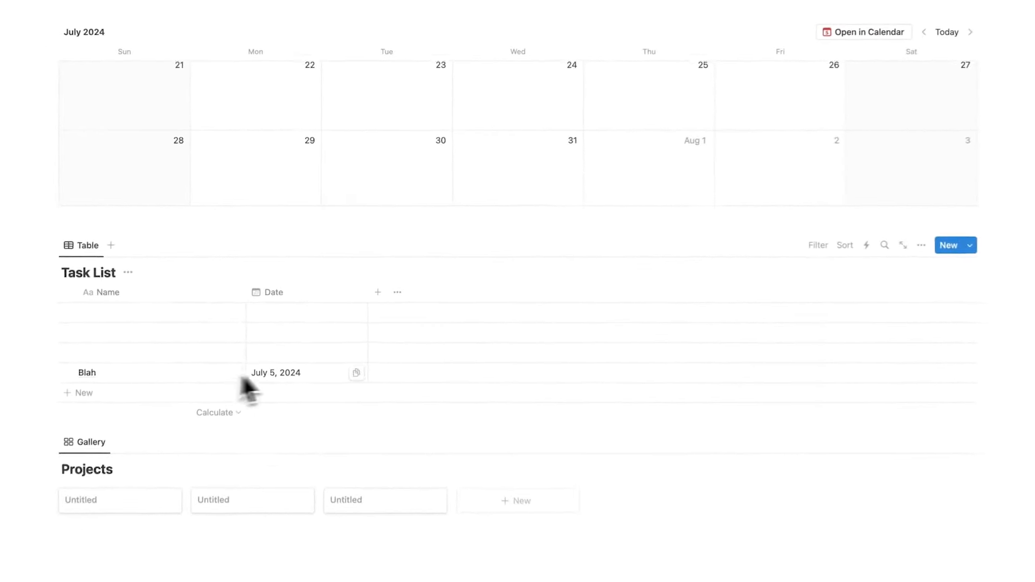
scroll(555, 199, up, 2)
scroll(462, 439, down, 1)
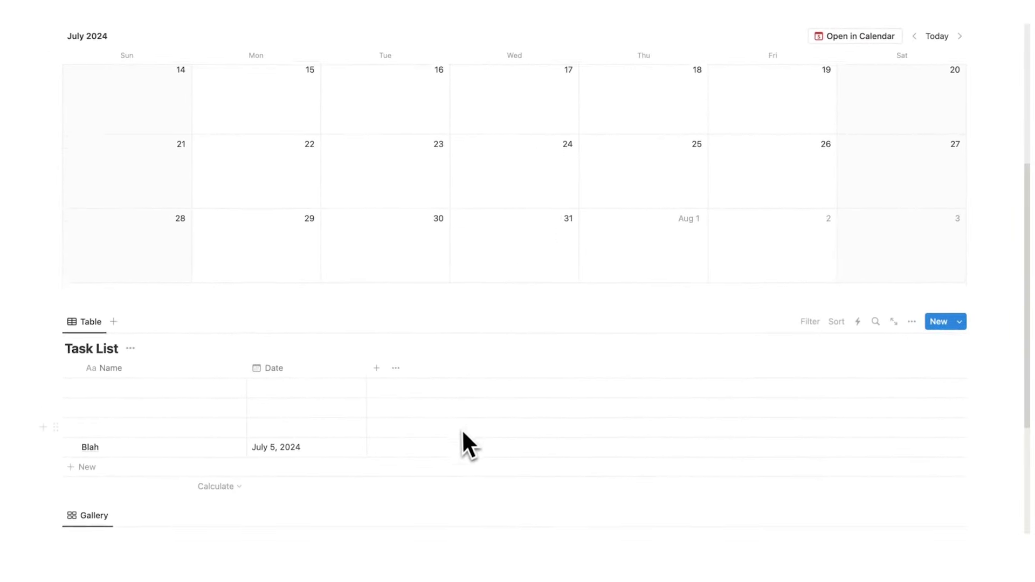
- Add a Relation property to the Blah entry, related to the Projects database on the Second Brain page
scroll(488, 431, up, 4)
click(768, 152)
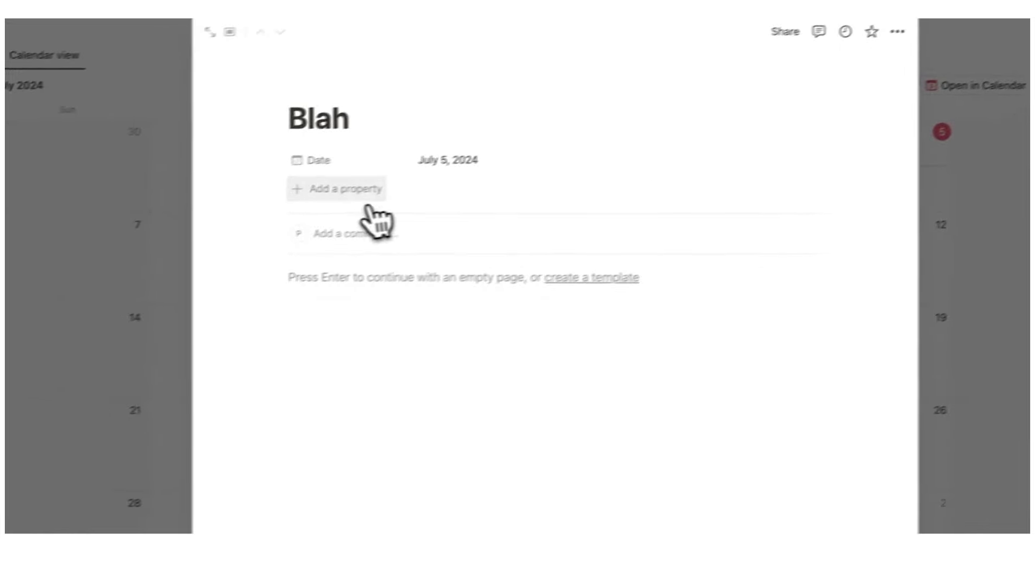
click(390, 189)
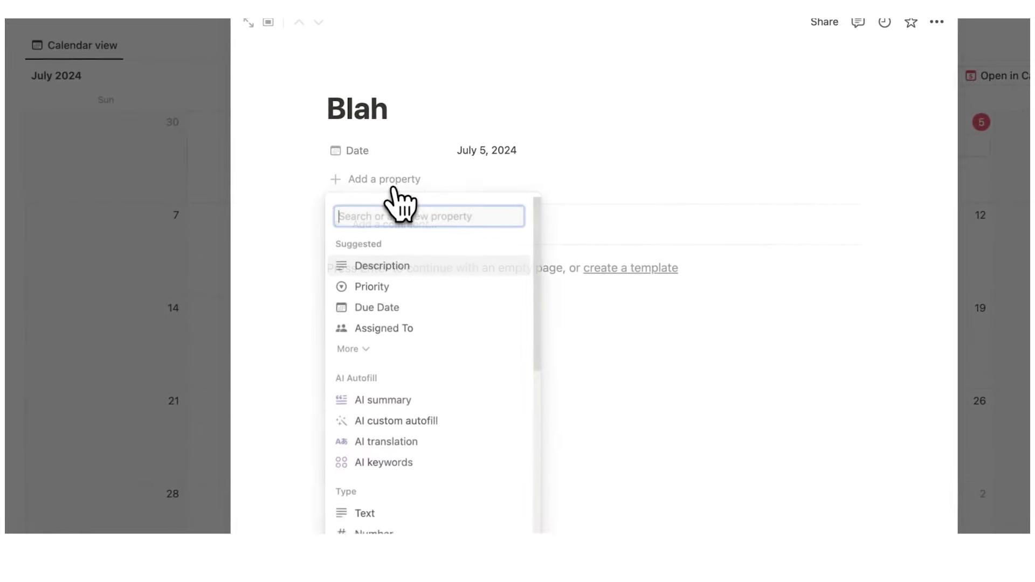
scroll(432, 232, down, 2)
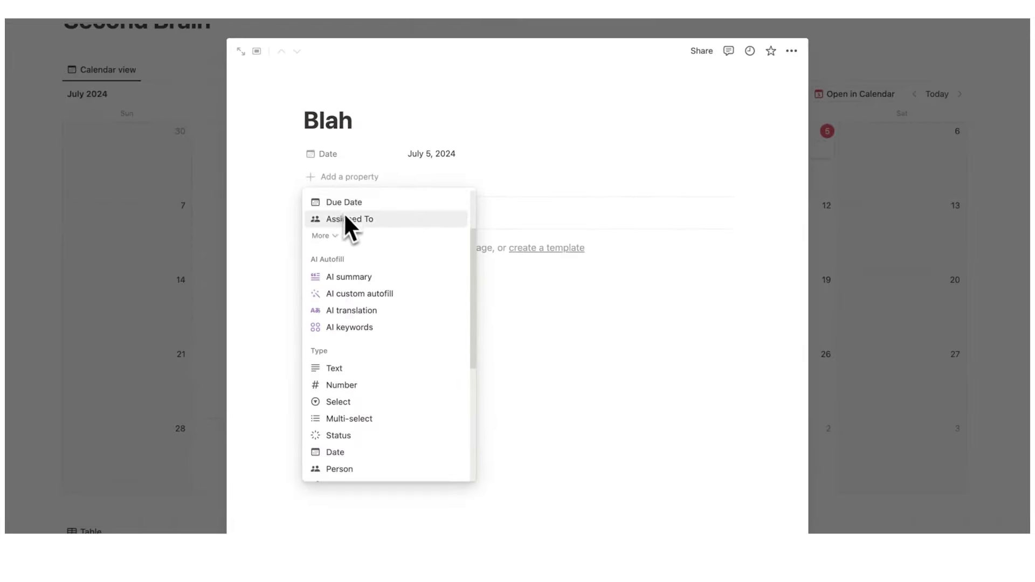
scroll(399, 253, down, 5)
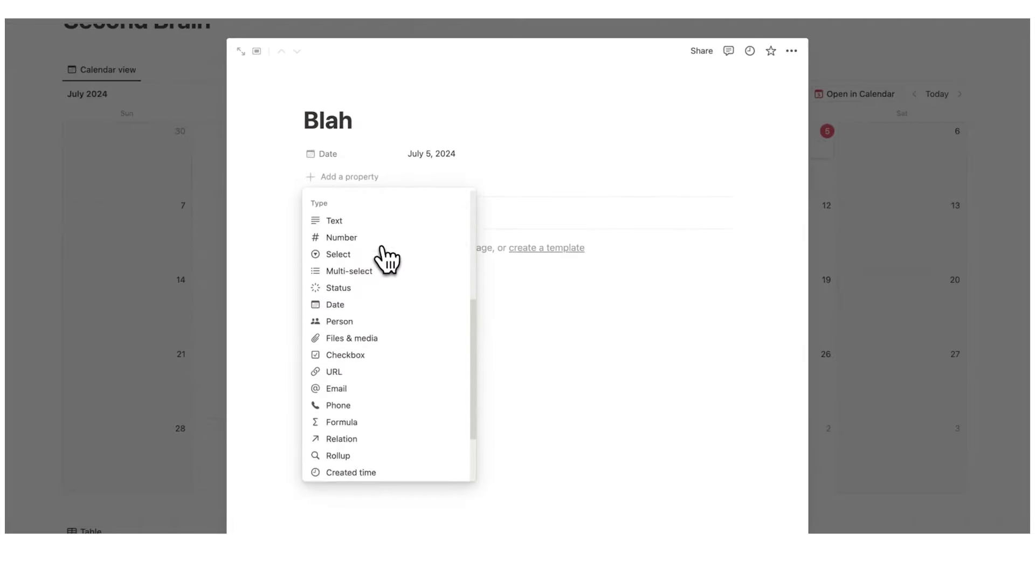
scroll(372, 266, down, 3)
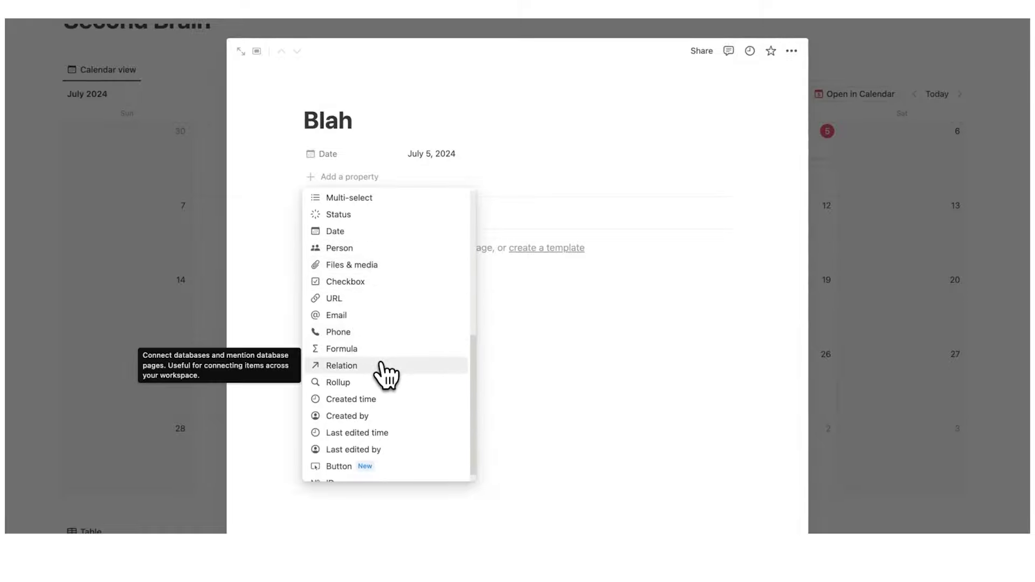
click(382, 365)
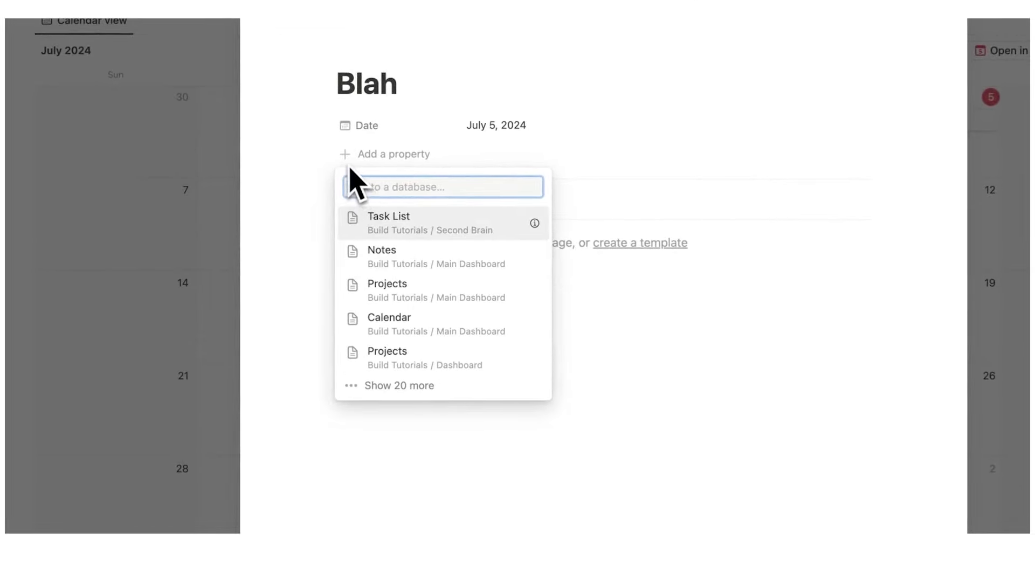
text(Projects)
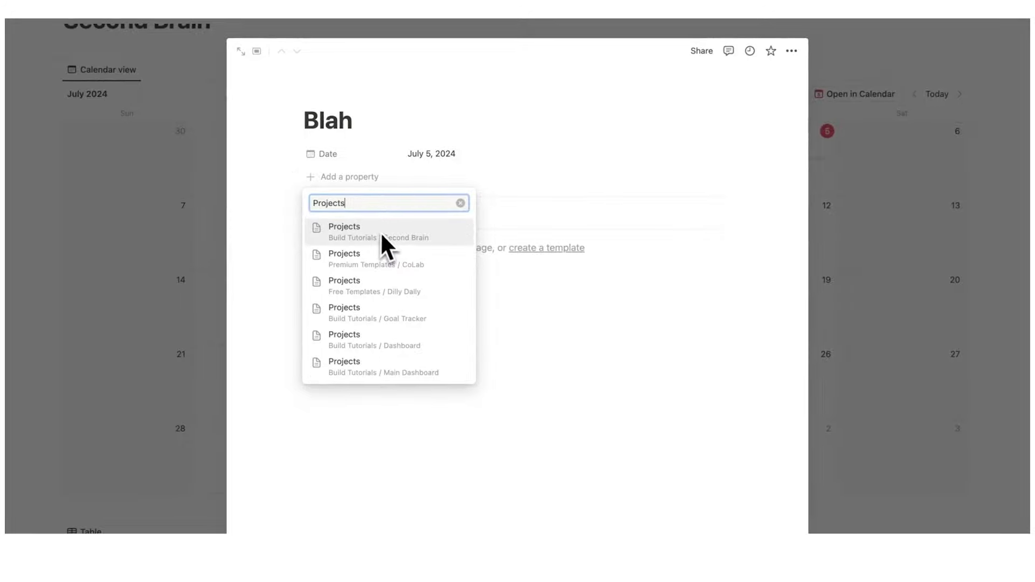
click(445, 238)
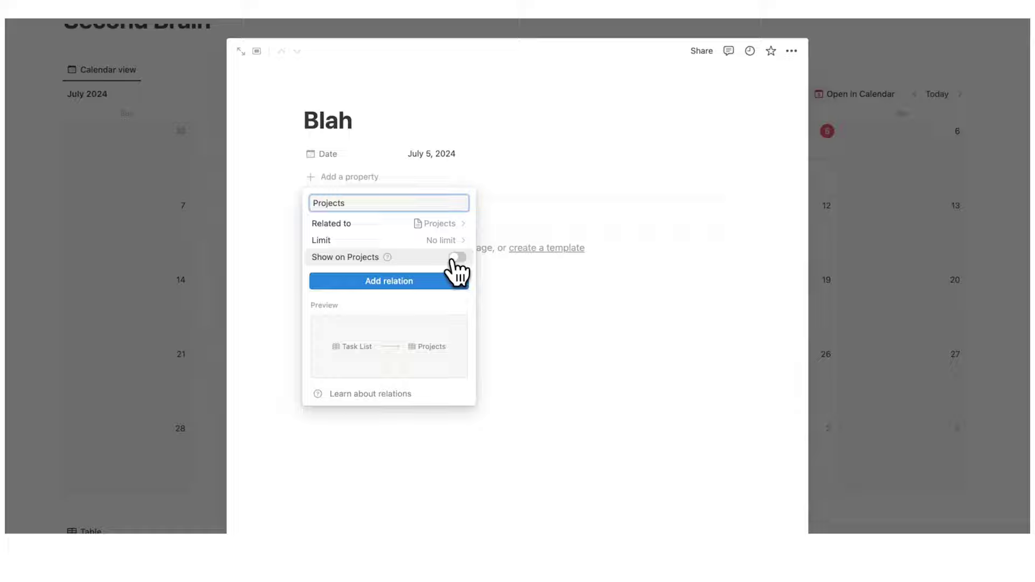
click(454, 284)
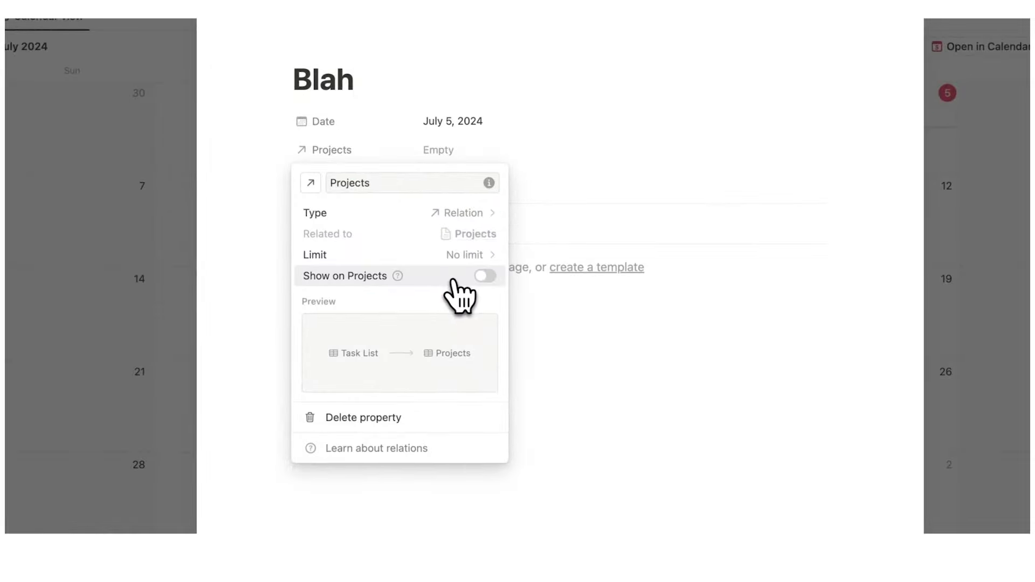
key(Escape)
- Check which project pages the Blah entry can be linked to through its Projects relation
click(476, 155)
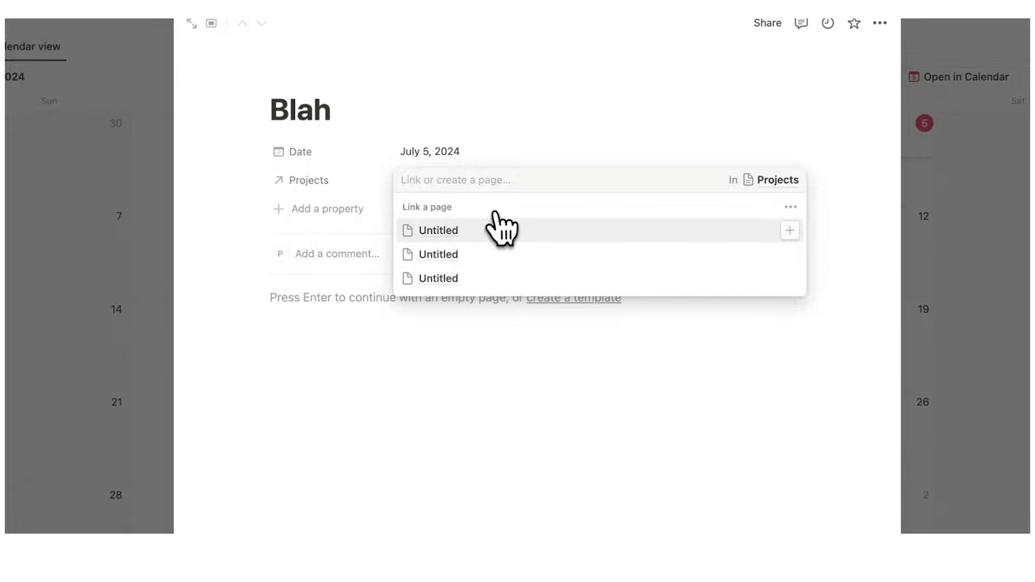
click(911, 251)
click(911, 251)
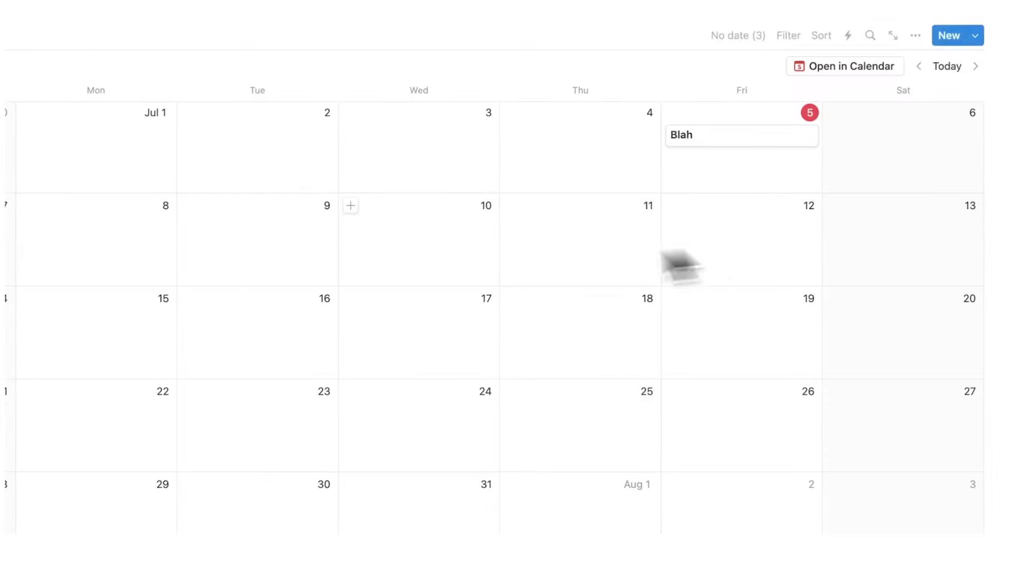
- Name the three untitled cards in the Projects gallery Project 1, Project 2 and Project 3
scroll(497, 282, down, 10)
click(152, 335)
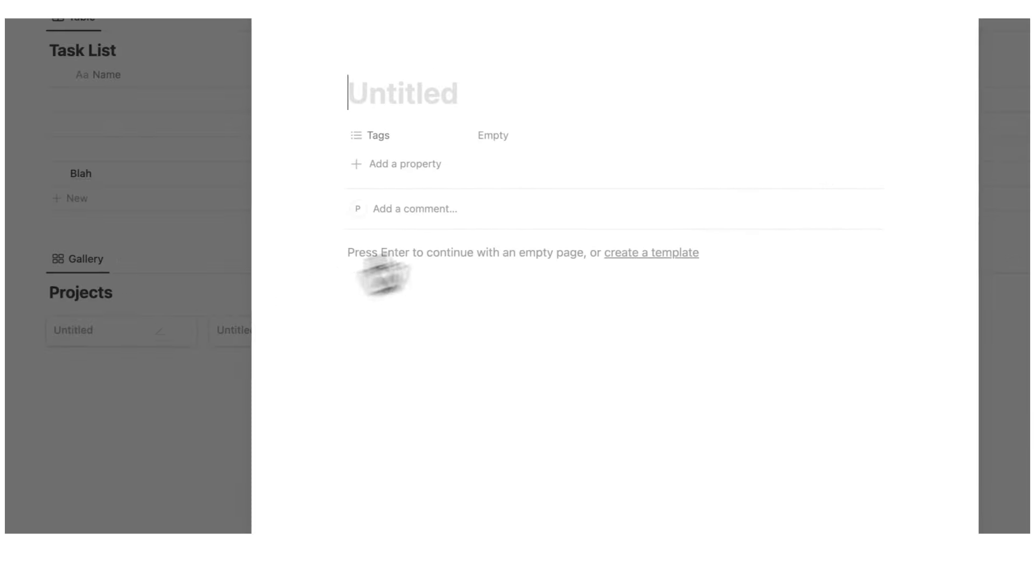
text(Proj)
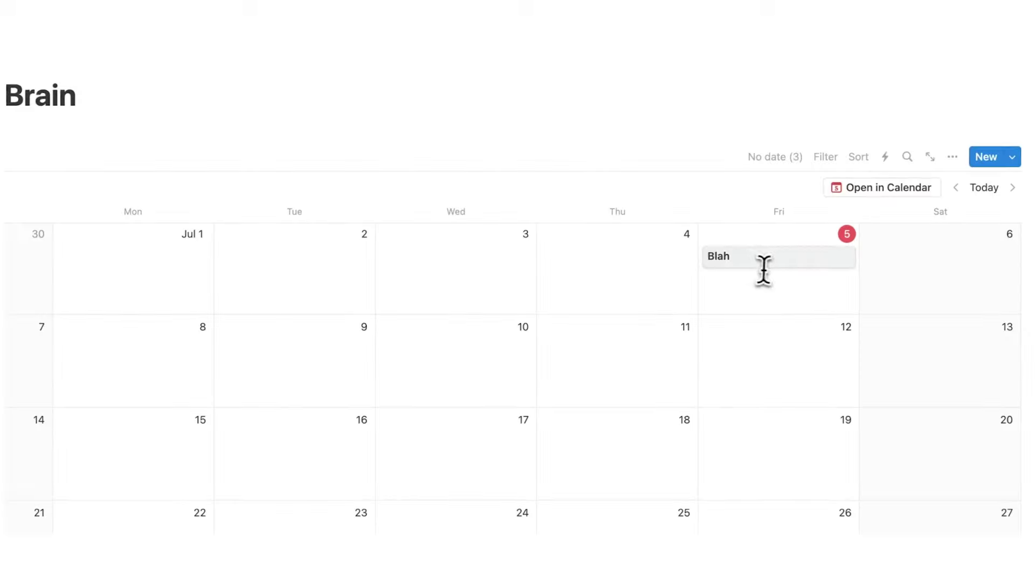
- Link the Blah entry to Project 1 through its Projects relation
click(769, 264)
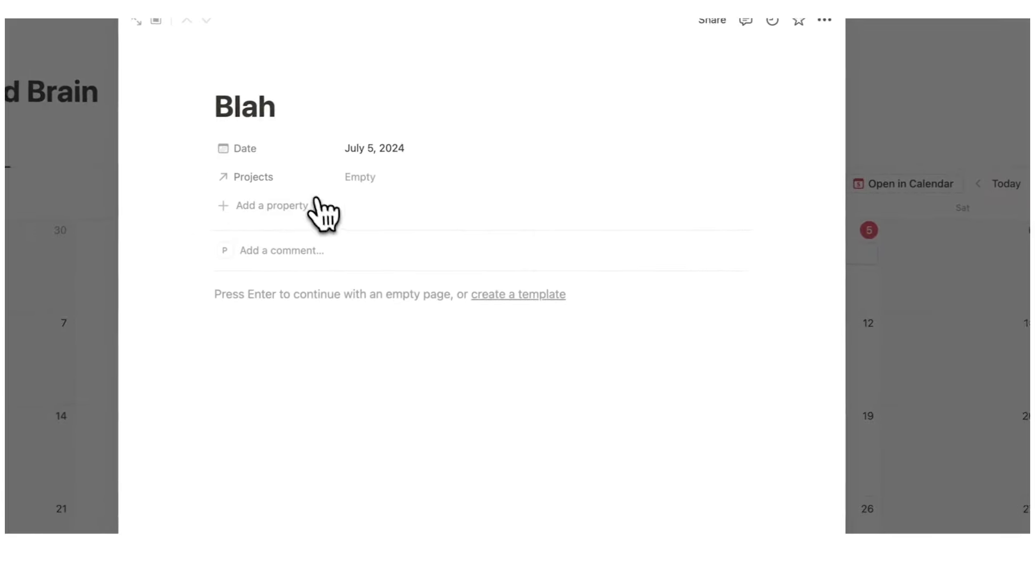
click(360, 177)
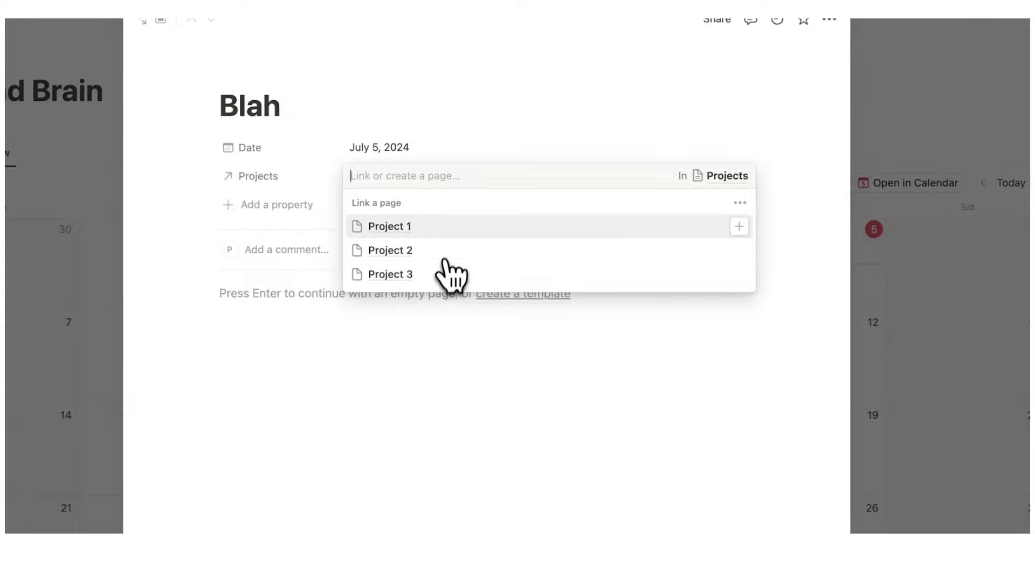
click(441, 227)
key(Escape)
click(804, 295)
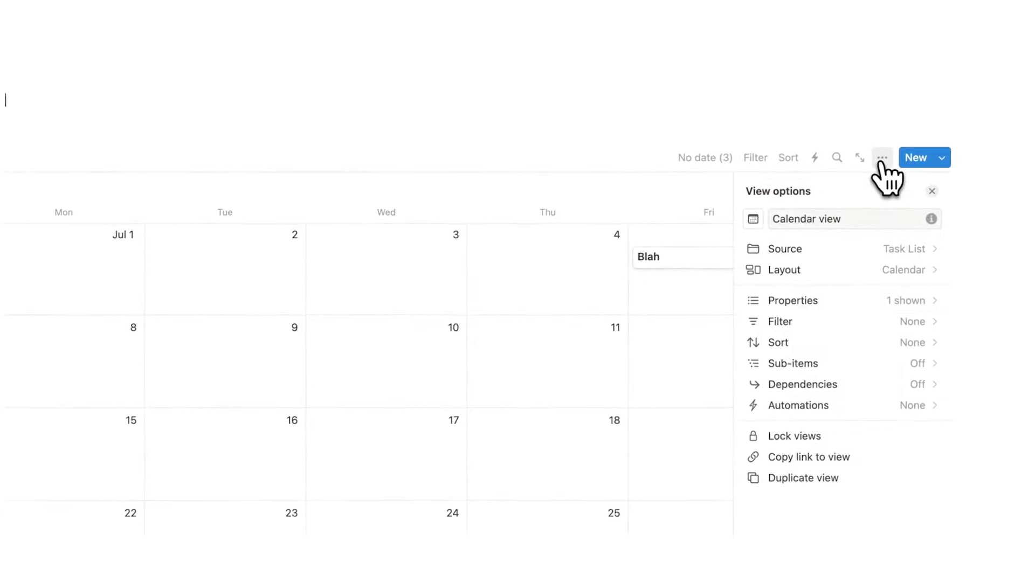
- Show the Projects property on the entries of the calendar view
click(835, 303)
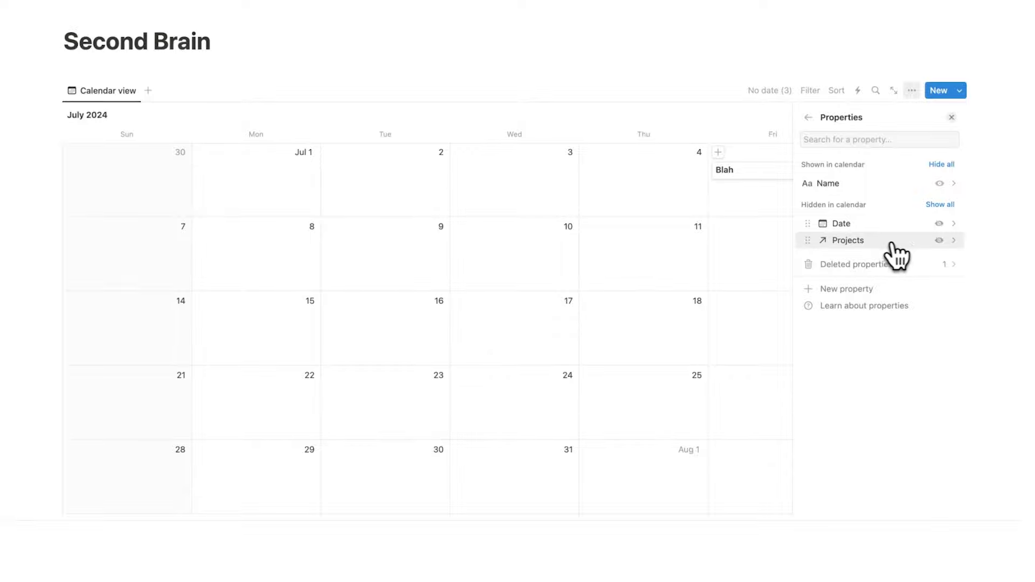
click(939, 239)
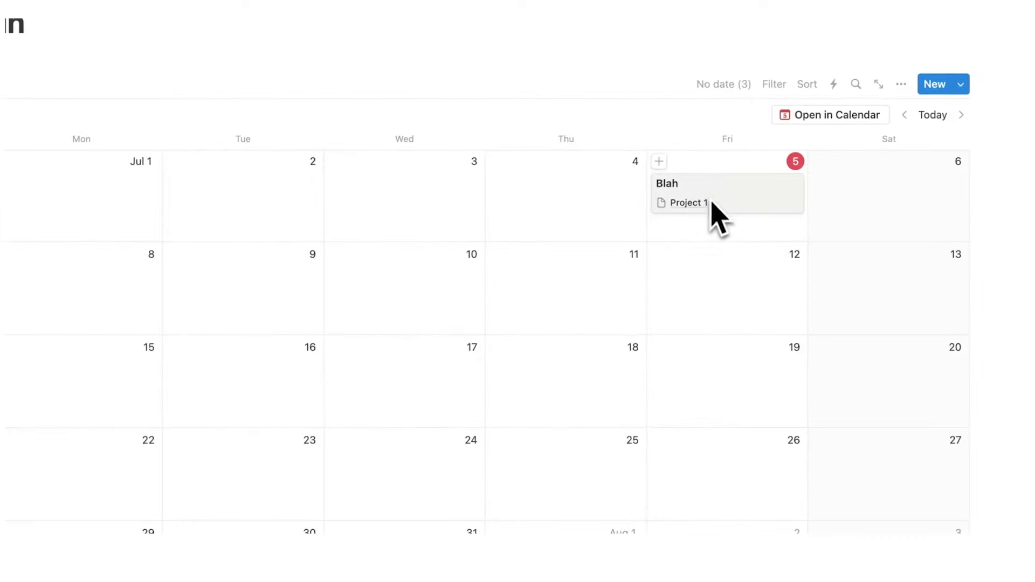
- Create a calendar entry named Example on July 5, 2024 and link it to Project 2
click(659, 161)
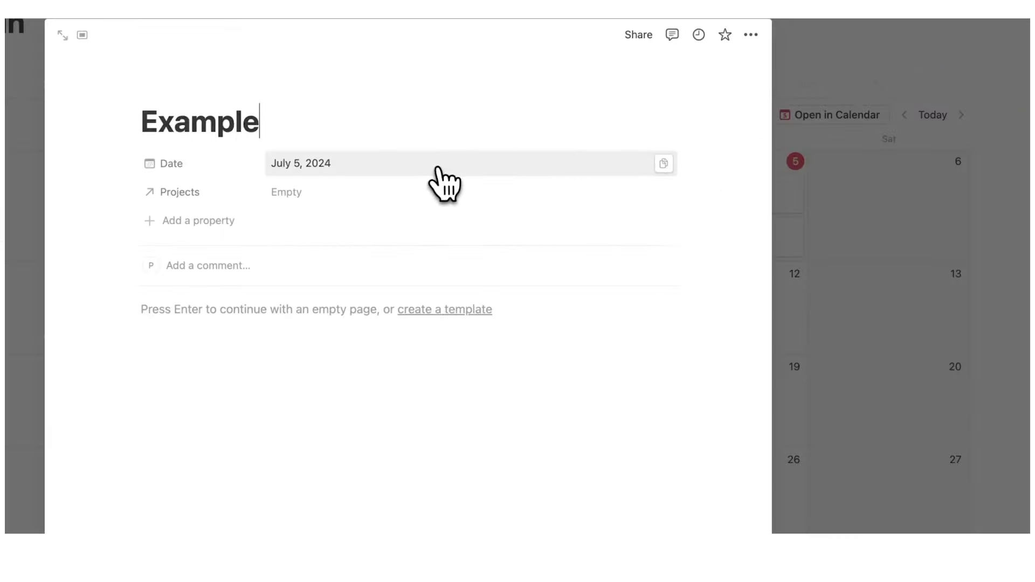
click(874, 293)
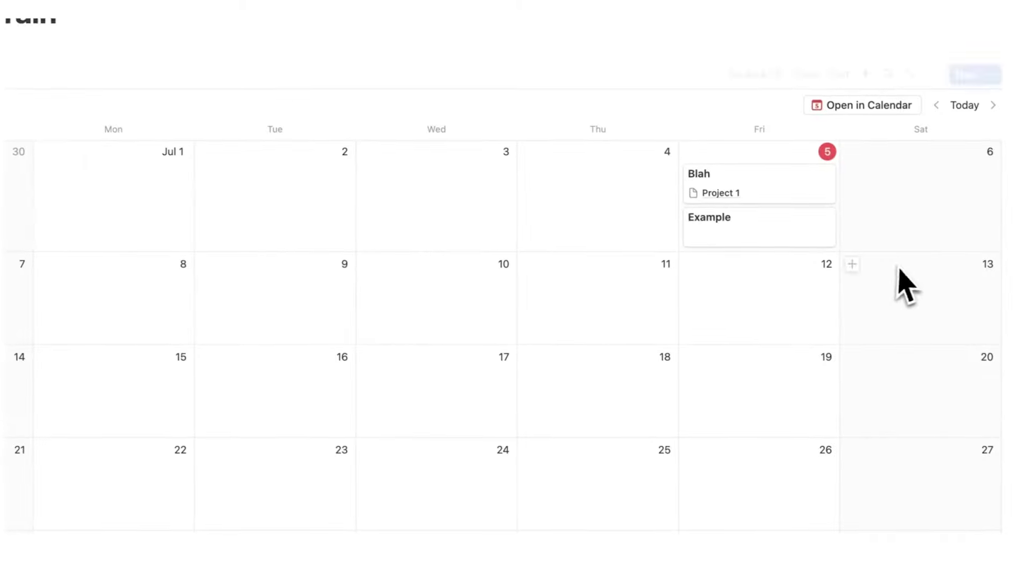
click(732, 232)
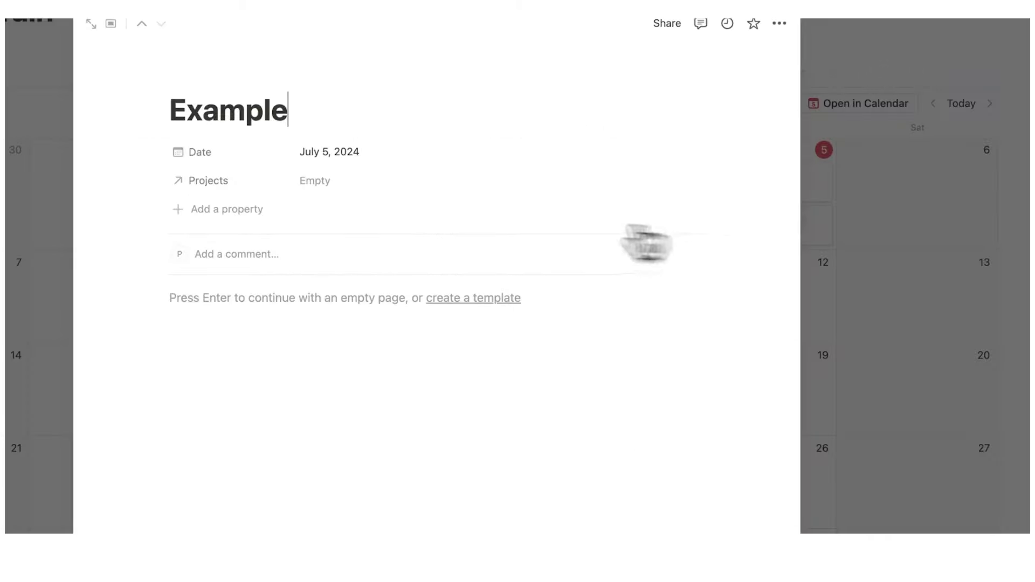
click(359, 186)
click(407, 258)
click(830, 316)
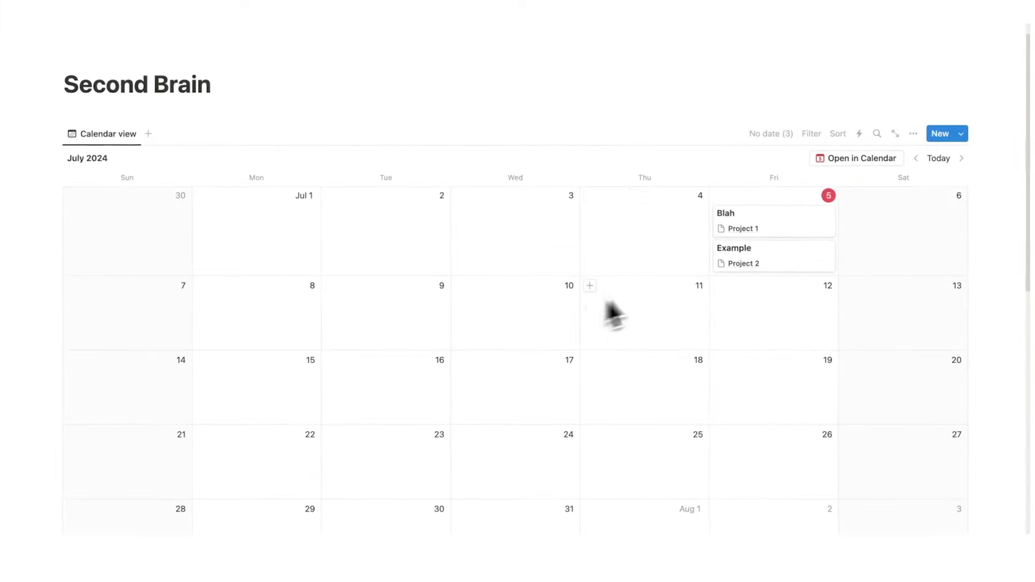
- Add a Checkbox property to the Blah entry in the calendar and tick it
scroll(361, 286, down, 7)
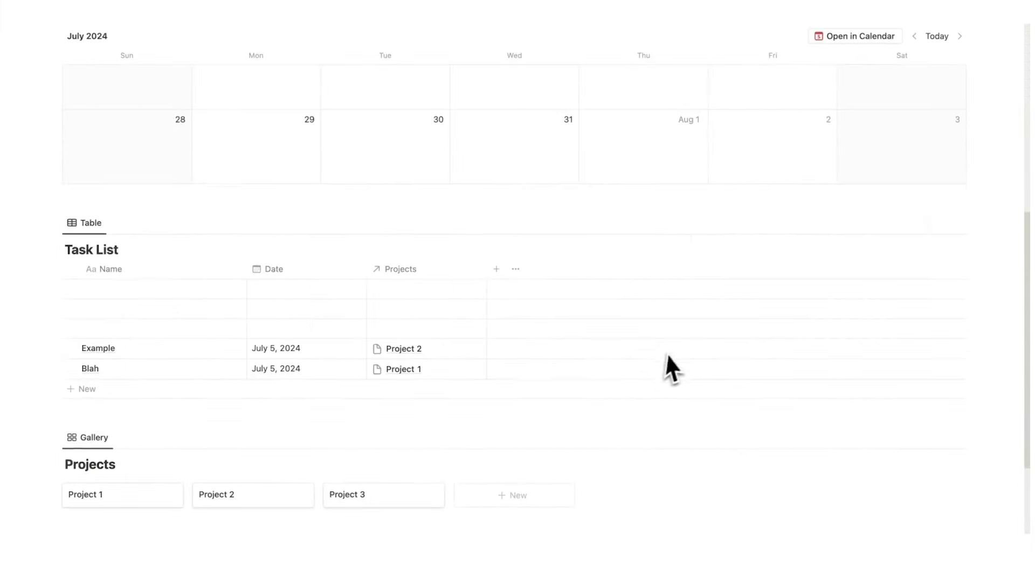
scroll(280, 335, up, 6)
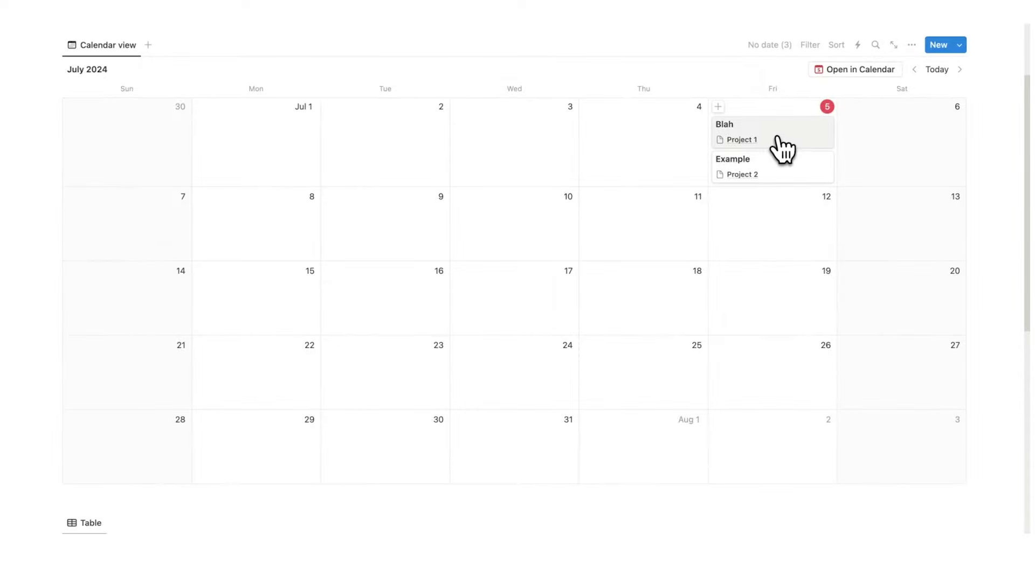
click(787, 141)
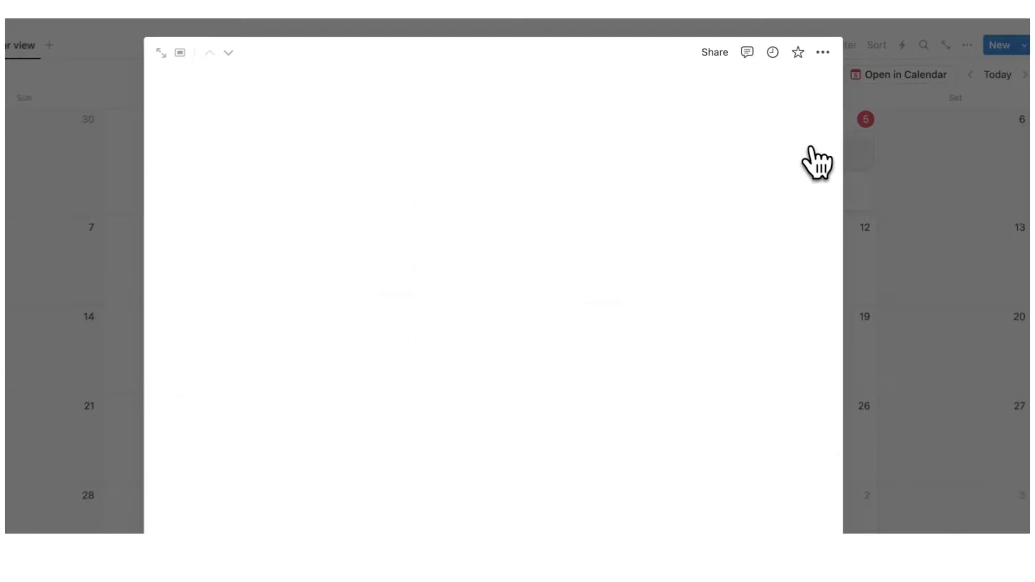
click(358, 169)
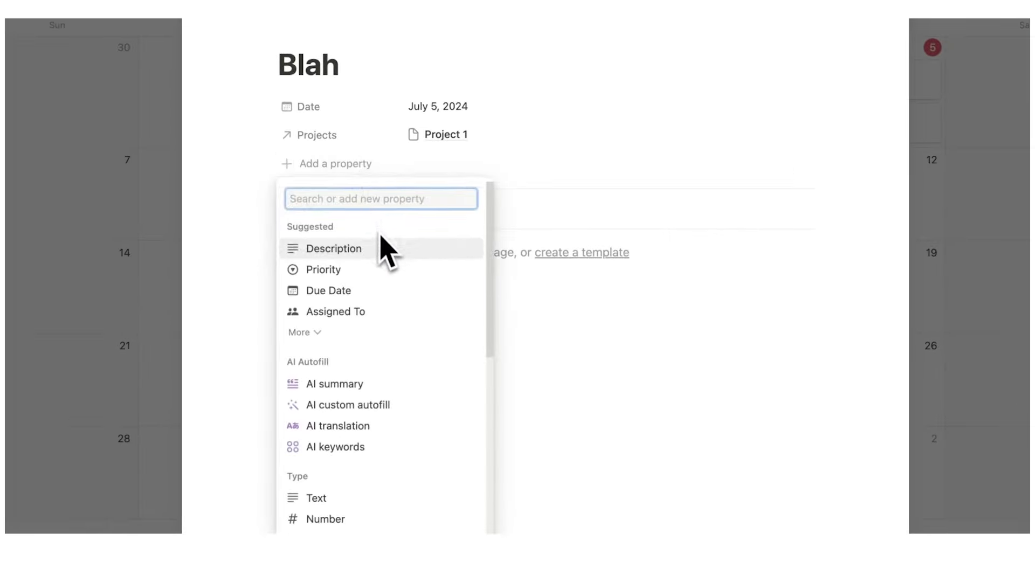
scroll(381, 259, down, 5)
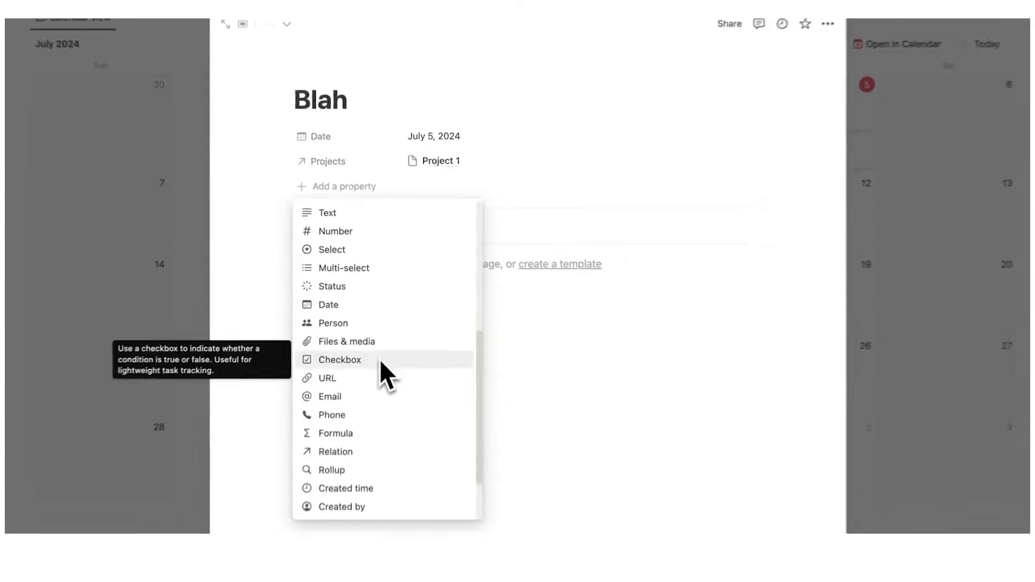
scroll(380, 356, up, 5)
text(Check)
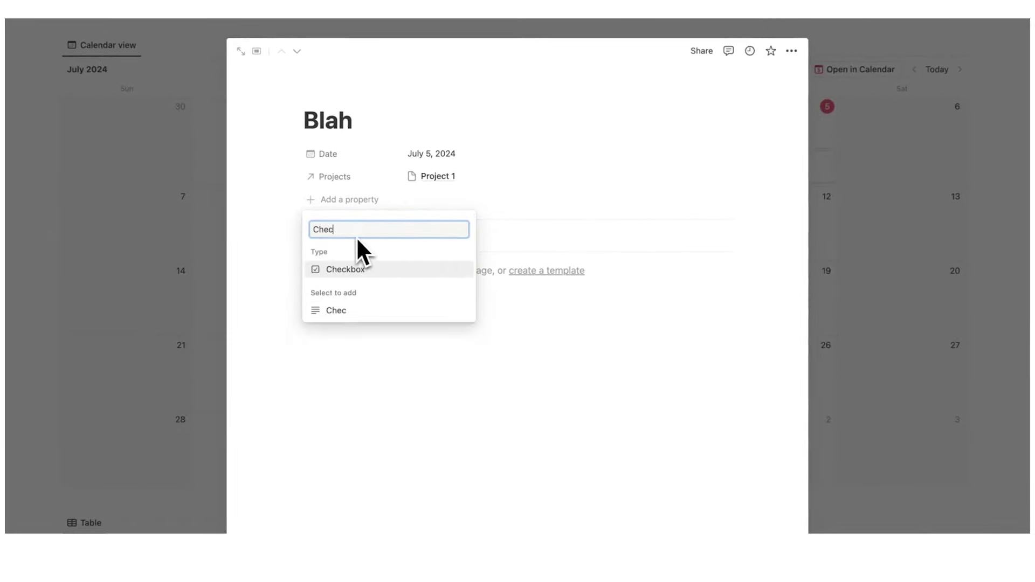
click(383, 271)
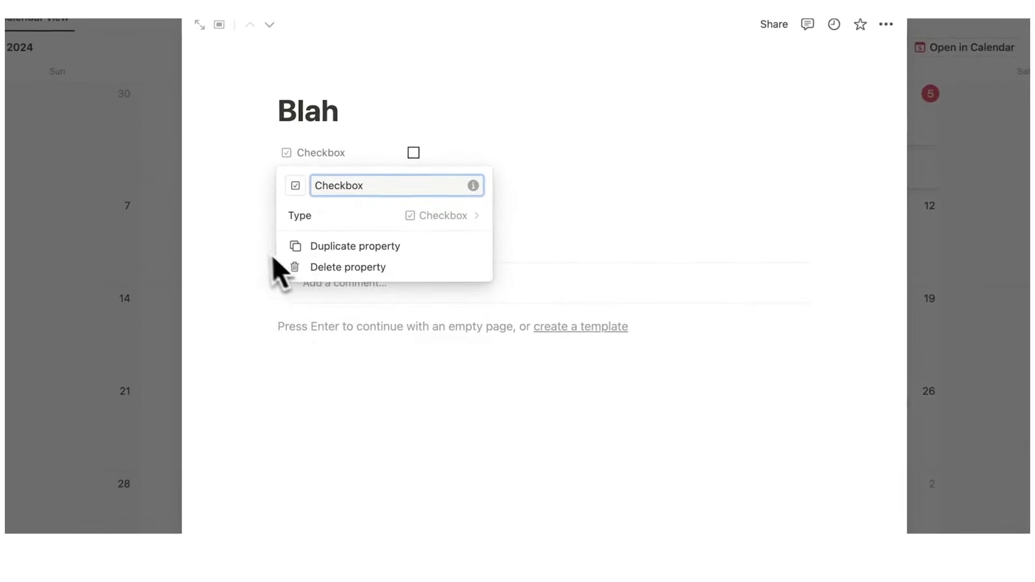
click(231, 243)
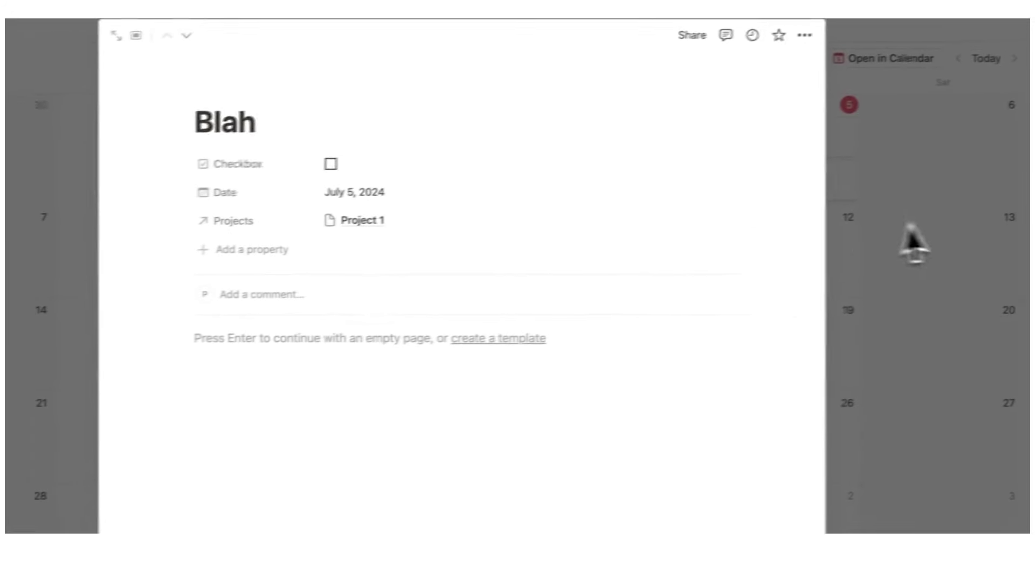
click(331, 164)
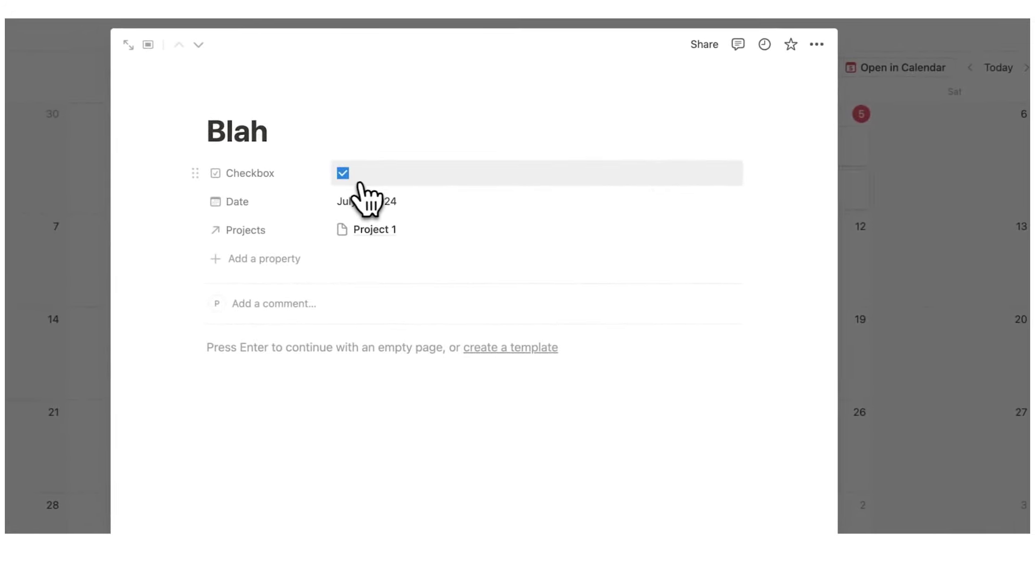
click(868, 124)
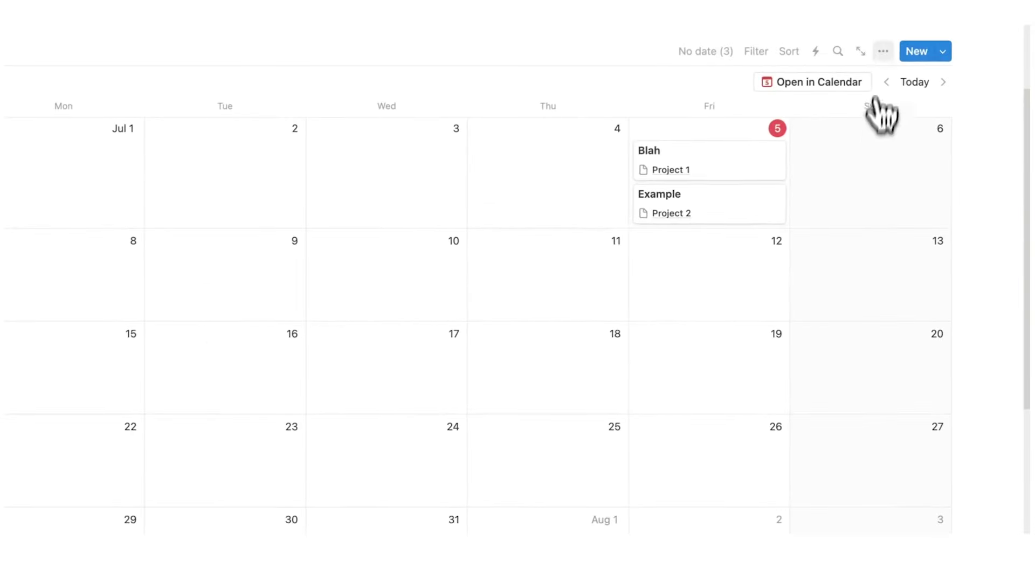
- Show the Checkbox property on the entries of the calendar view
click(882, 52)
click(867, 195)
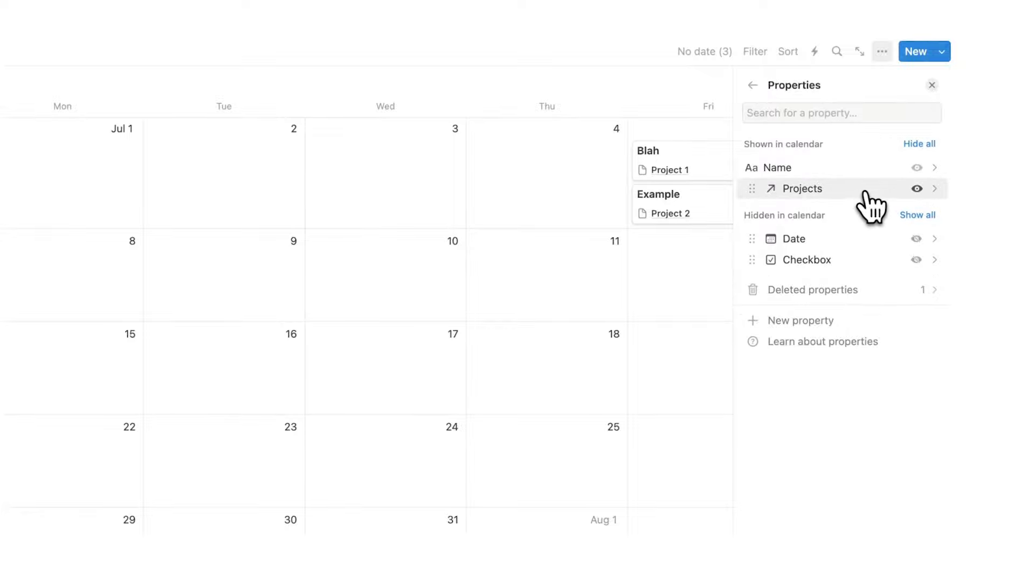
click(916, 260)
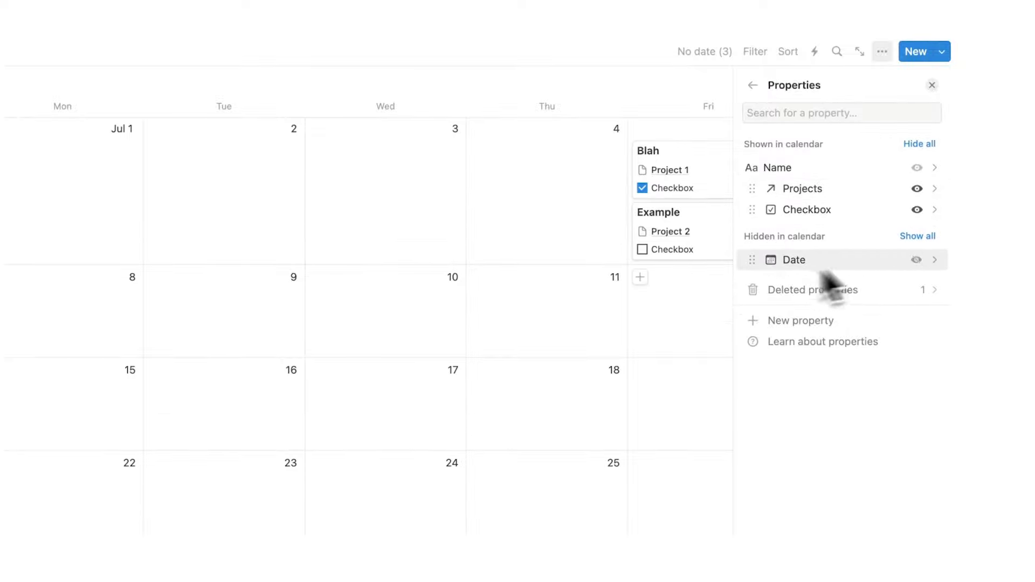
click(699, 307)
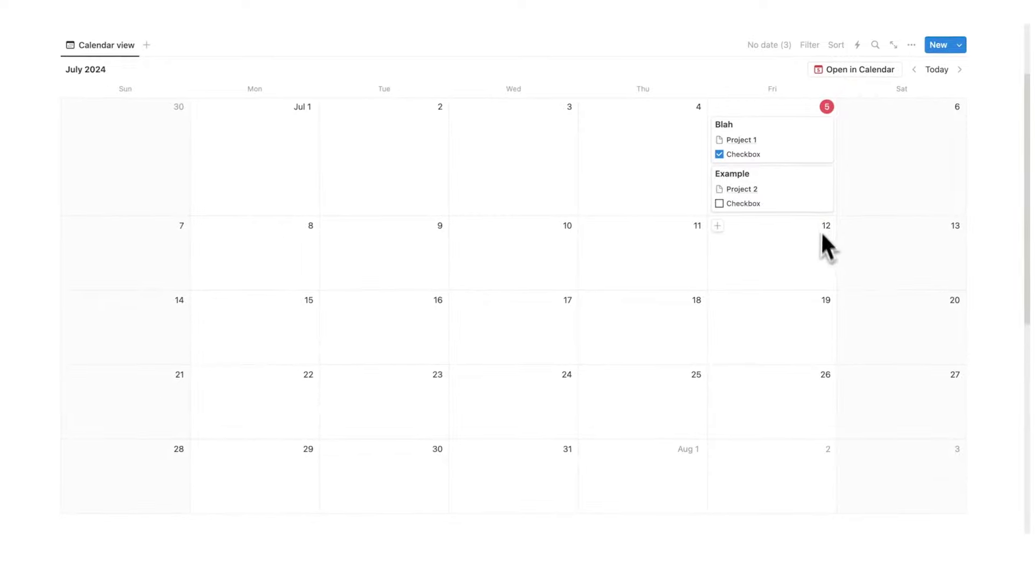
- Clear the Checkbox property's name from within the Blah entry, leaving it blank
click(814, 156)
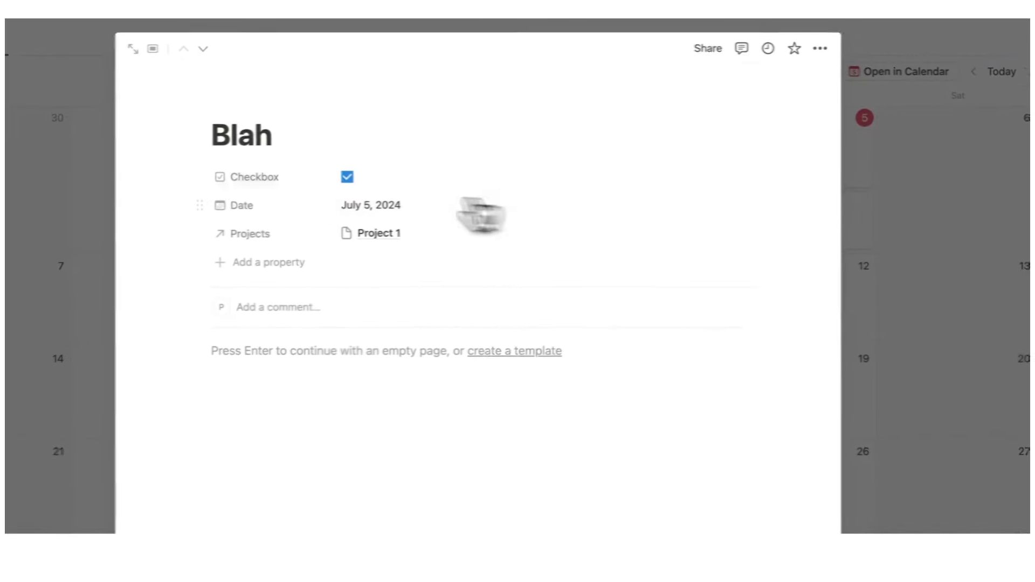
click(267, 178)
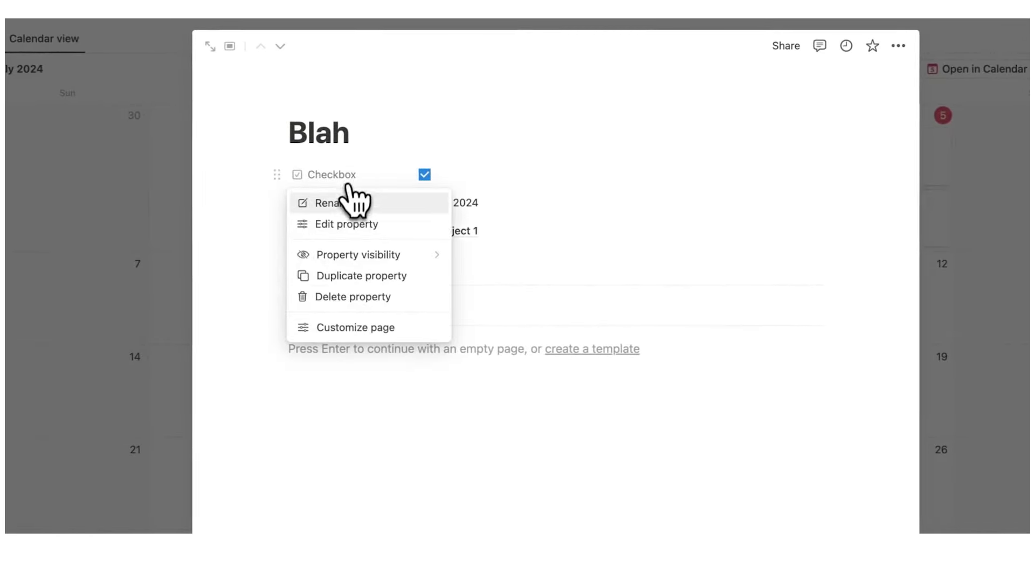
click(345, 202)
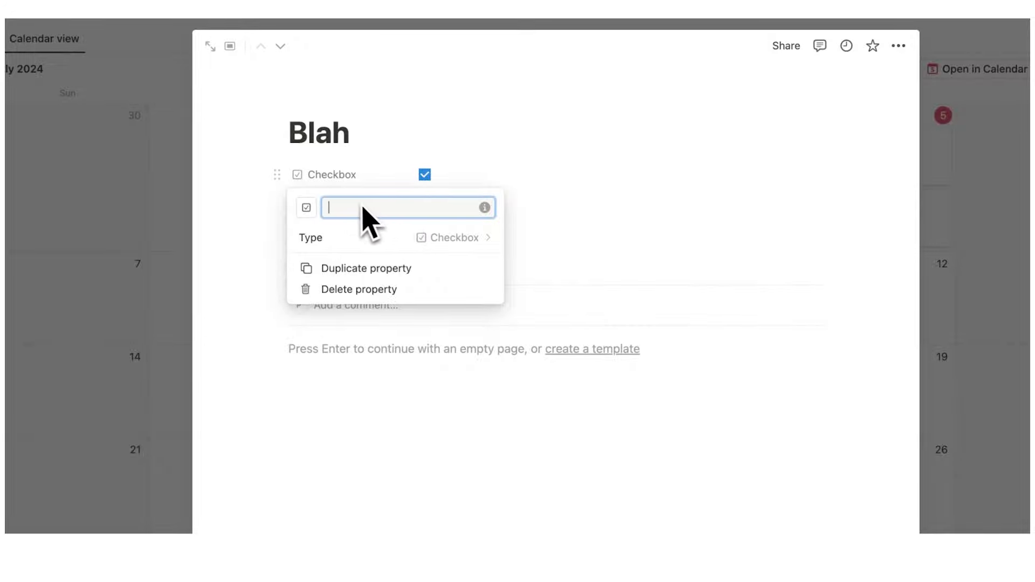
click(254, 195)
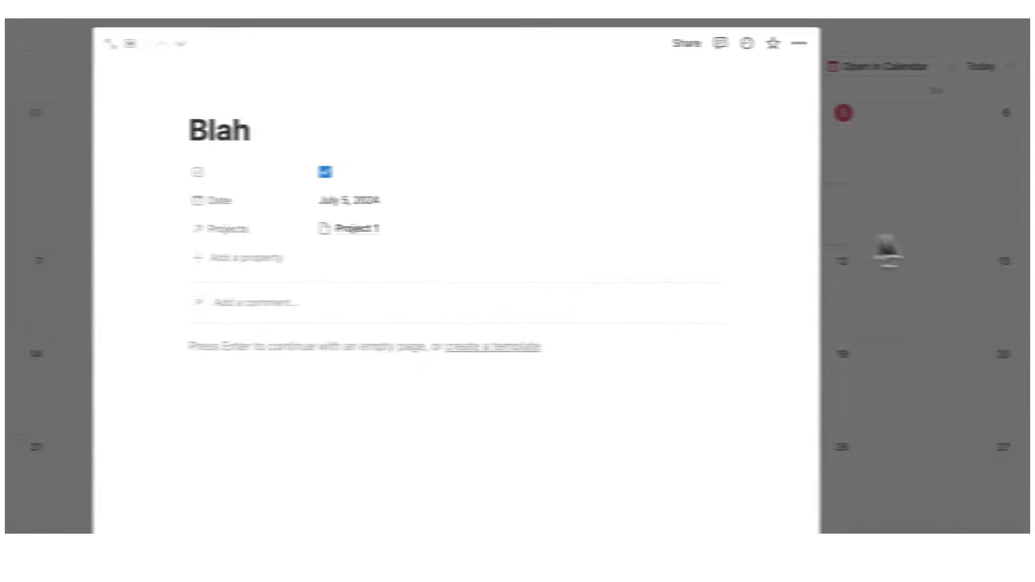
click(985, 245)
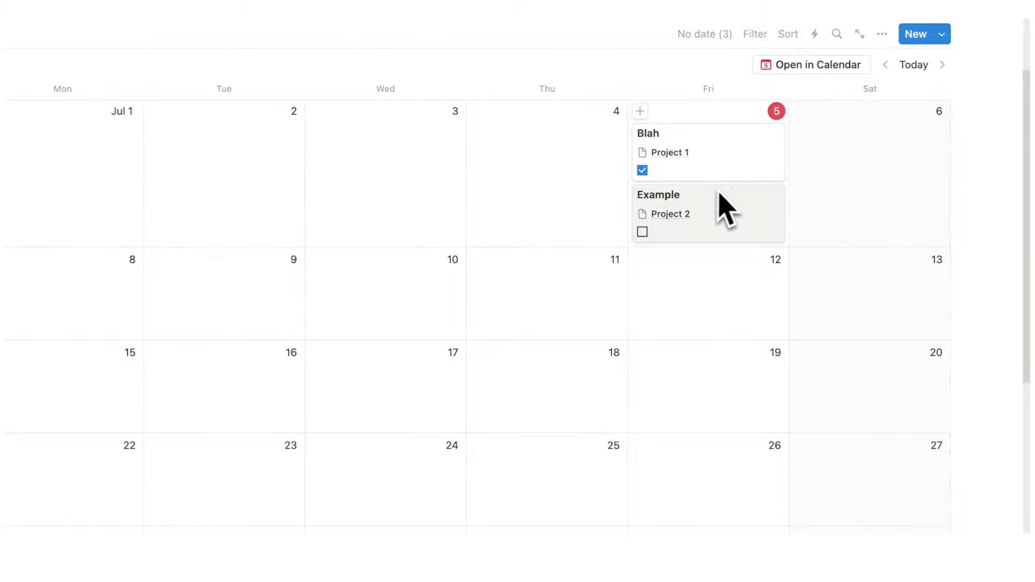
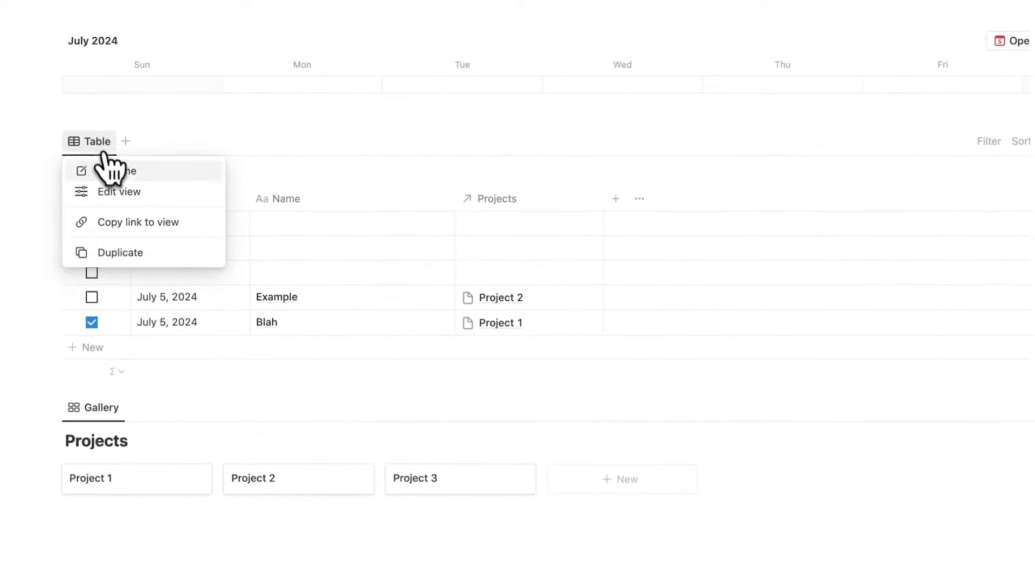
- Rename the Task List's table view to Uncompleted
click(106, 164)
text(Uncompleted)
key(Escape)
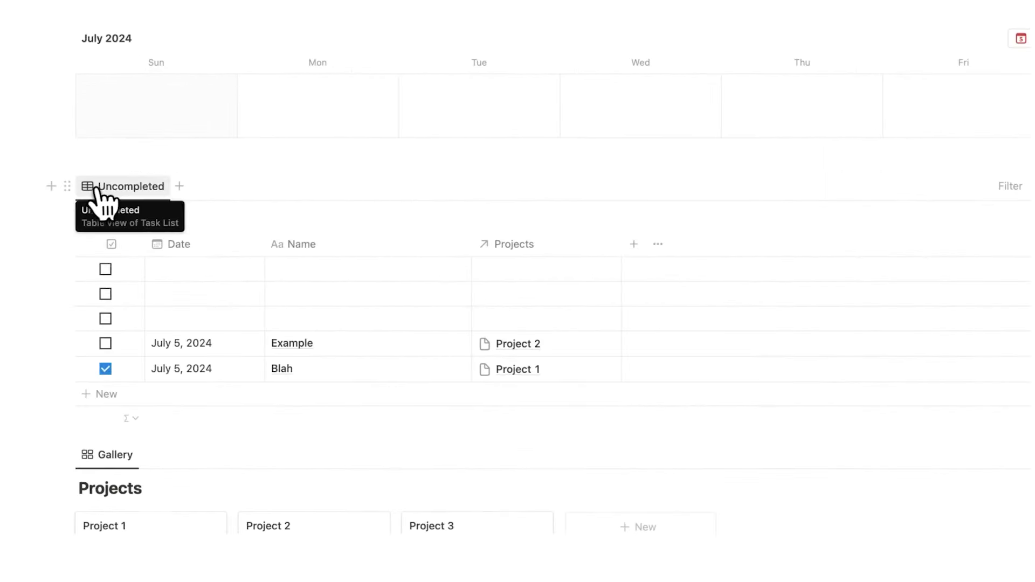
- Change the icon of the Uncompleted view to a filled circle
click(102, 200)
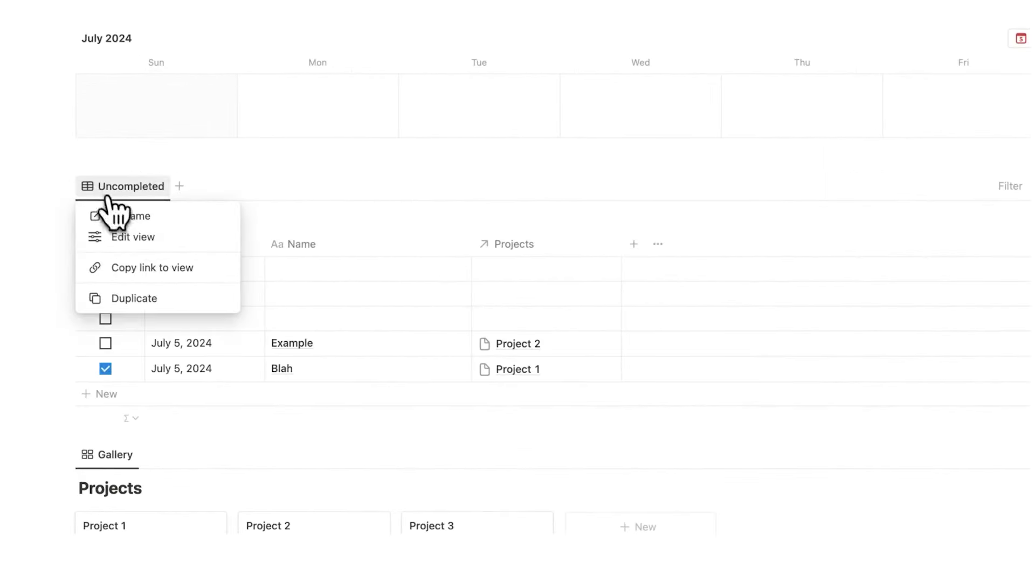
click(119, 232)
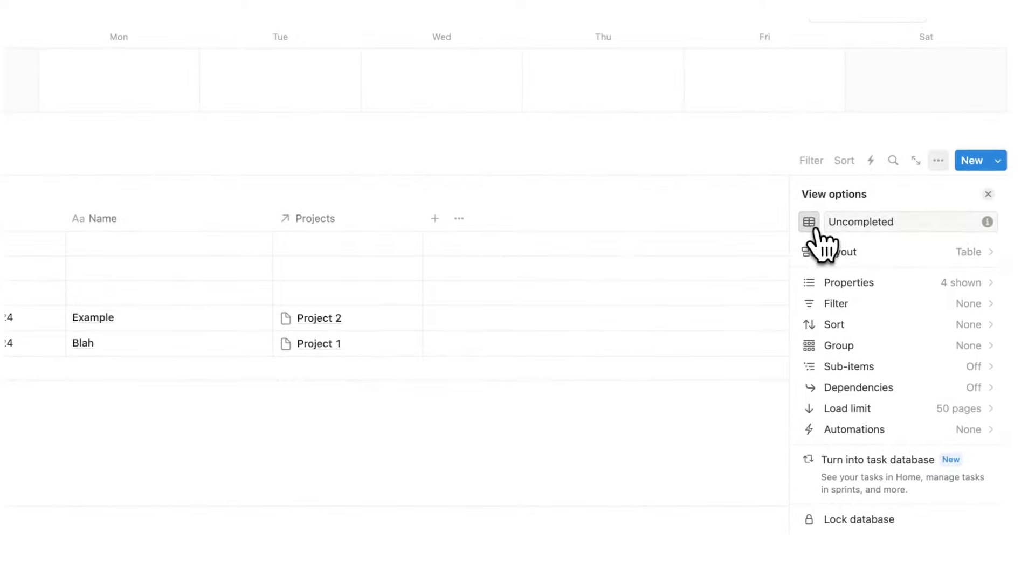
click(821, 228)
click(796, 336)
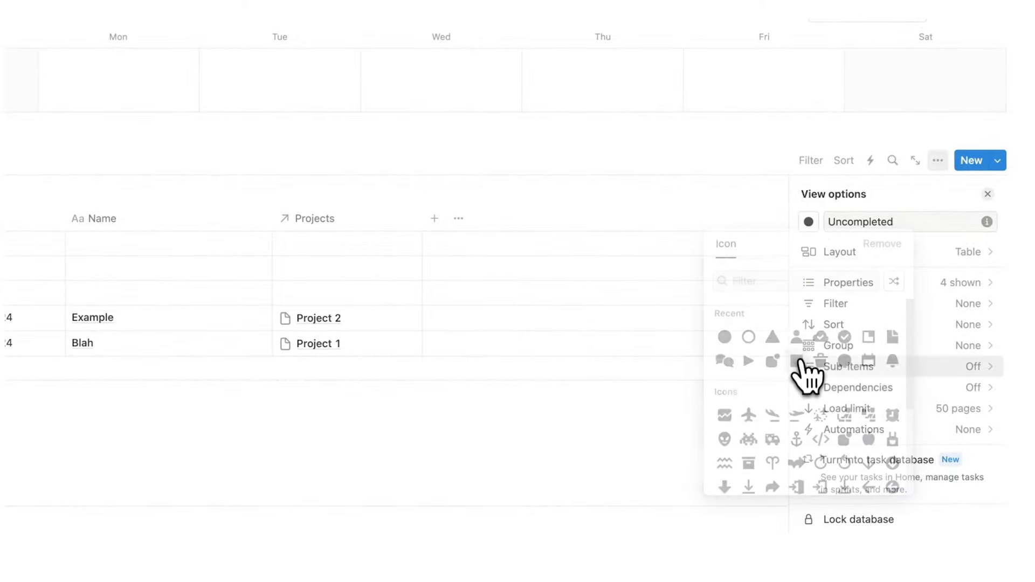
click(691, 93)
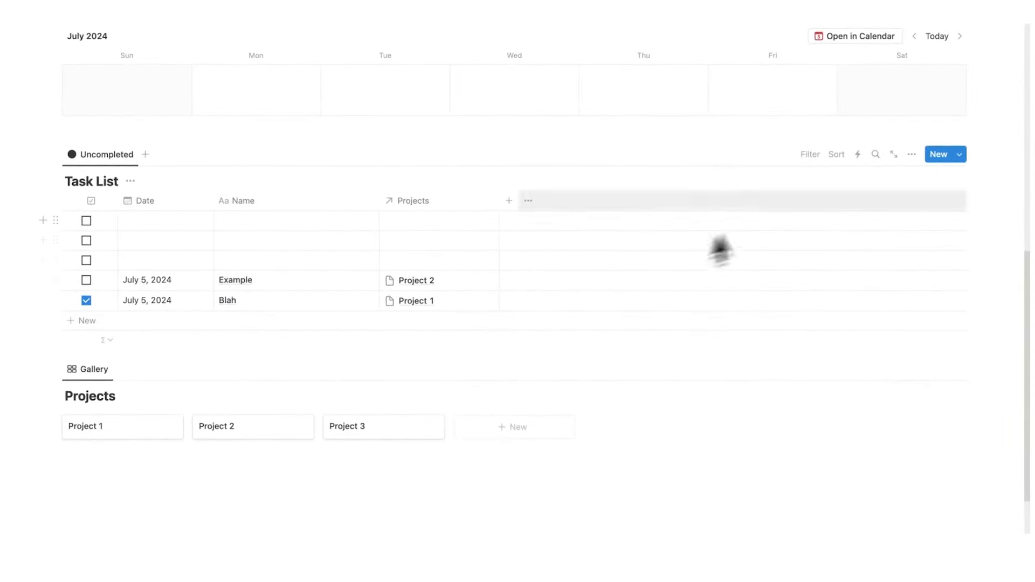
- Filter the Uncompleted view by the unnamed checkbox property so only Unchecked tasks are listed
click(810, 154)
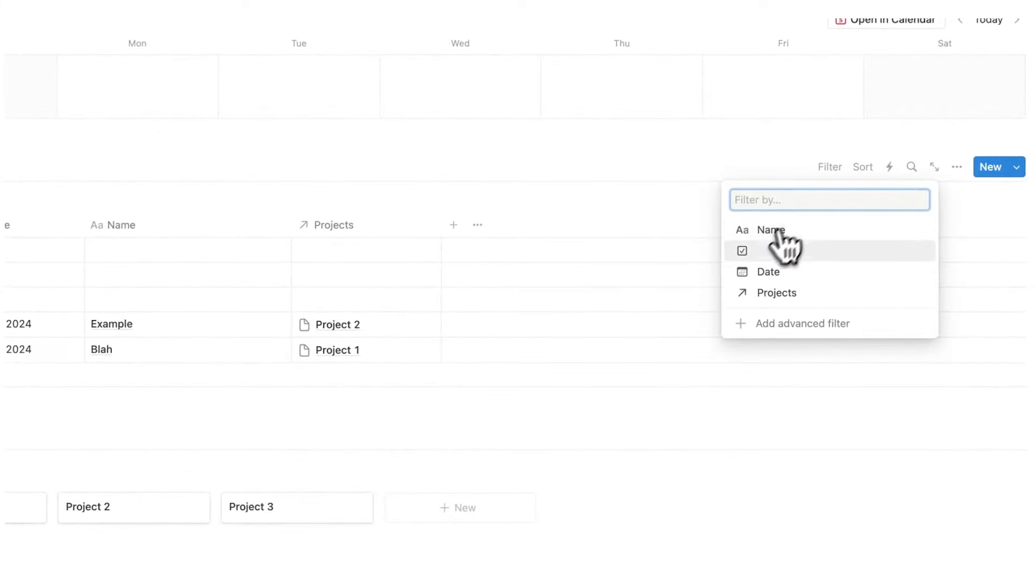
click(758, 252)
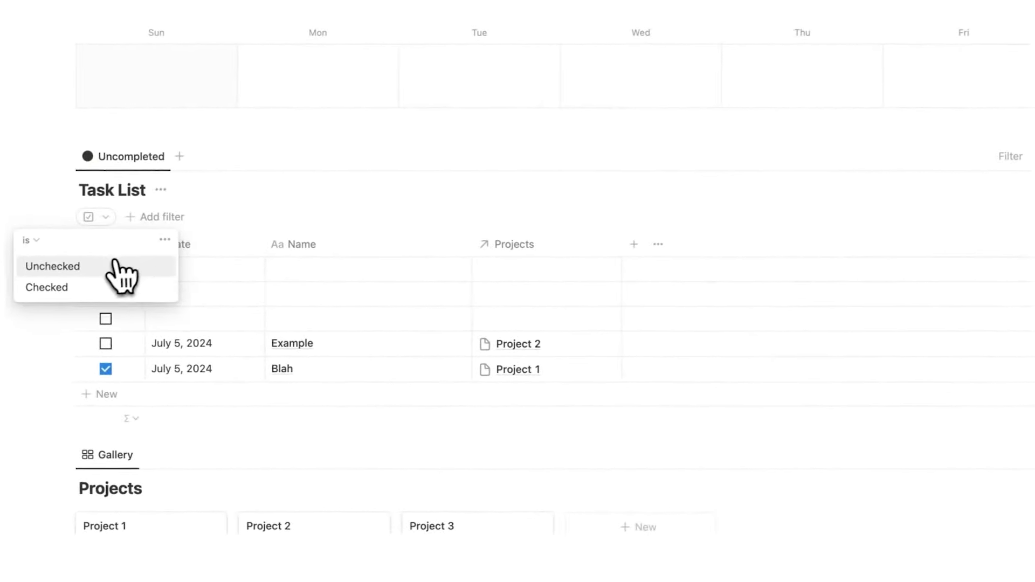
click(116, 265)
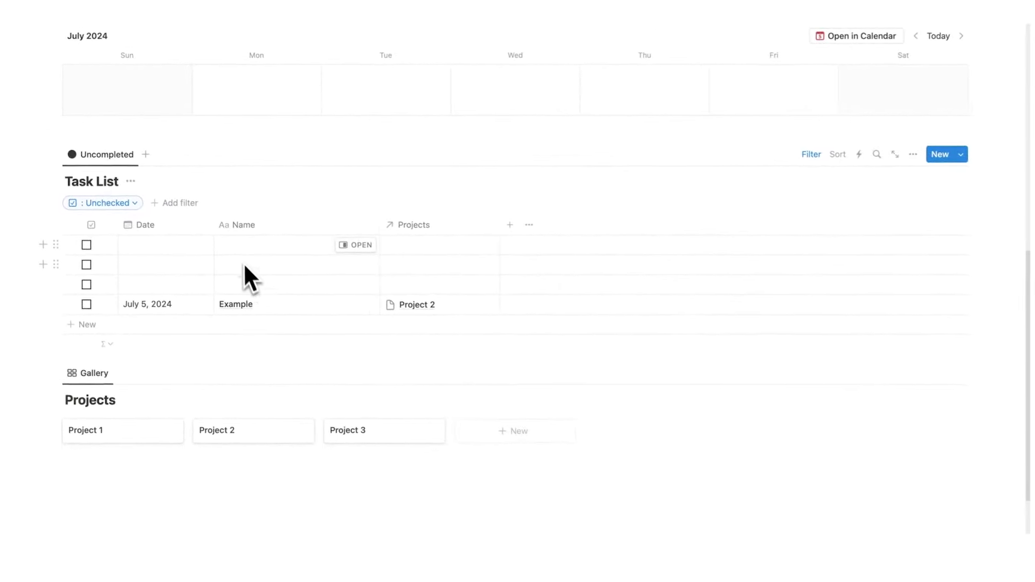
- Duplicate the Uncompleted view of the Task List and name the copy Complete
click(124, 159)
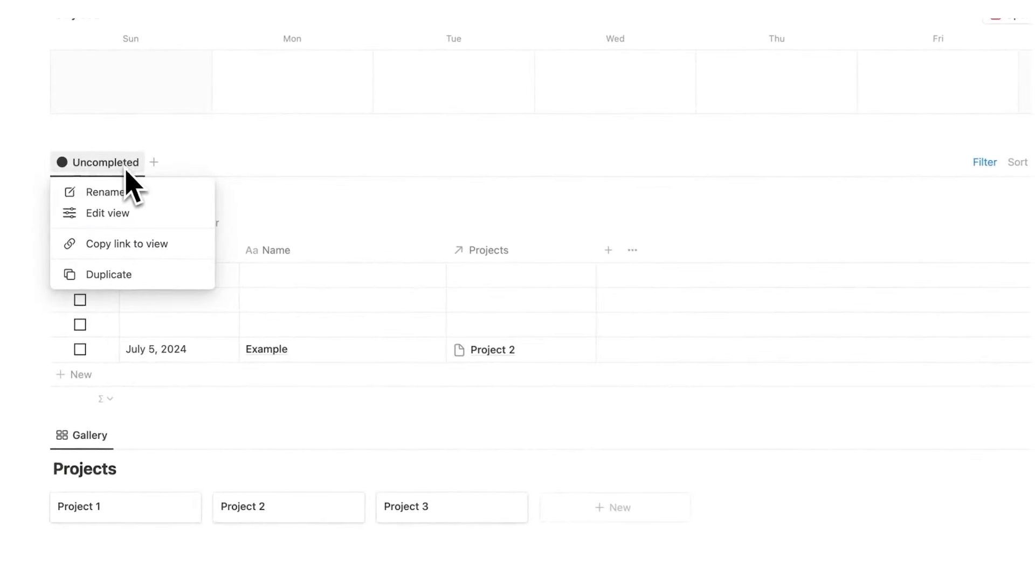
click(142, 276)
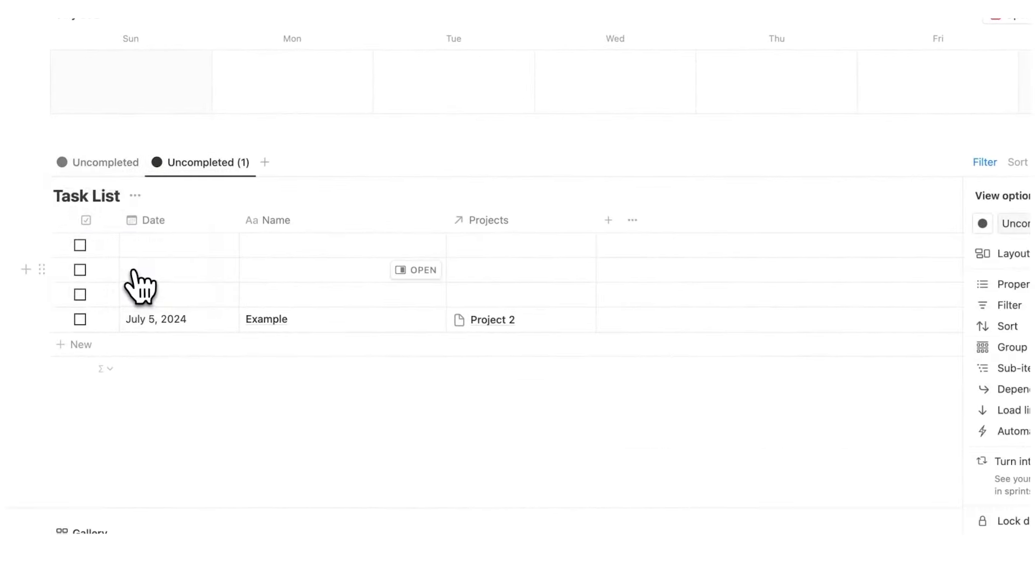
text(Comp)
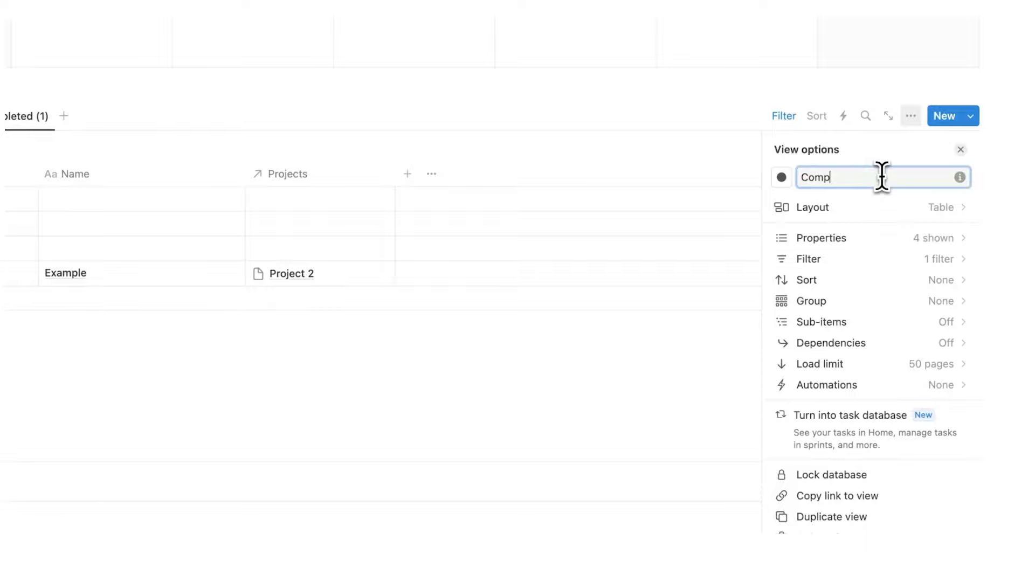
text(lete)
- Search the icons for check and give the Complete view the check mark in a filled circle
click(781, 177)
text(check)
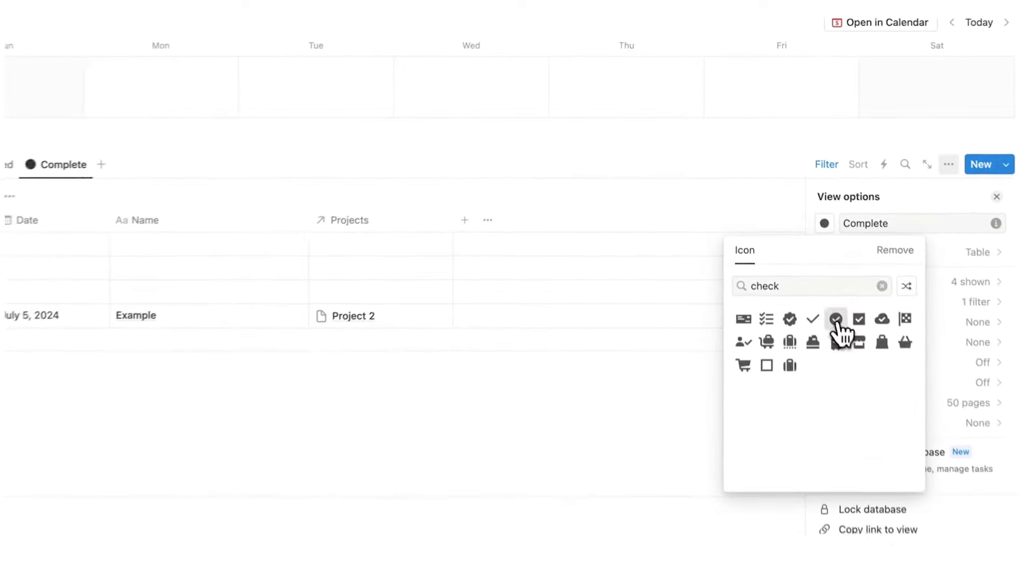
click(818, 283)
click(771, 115)
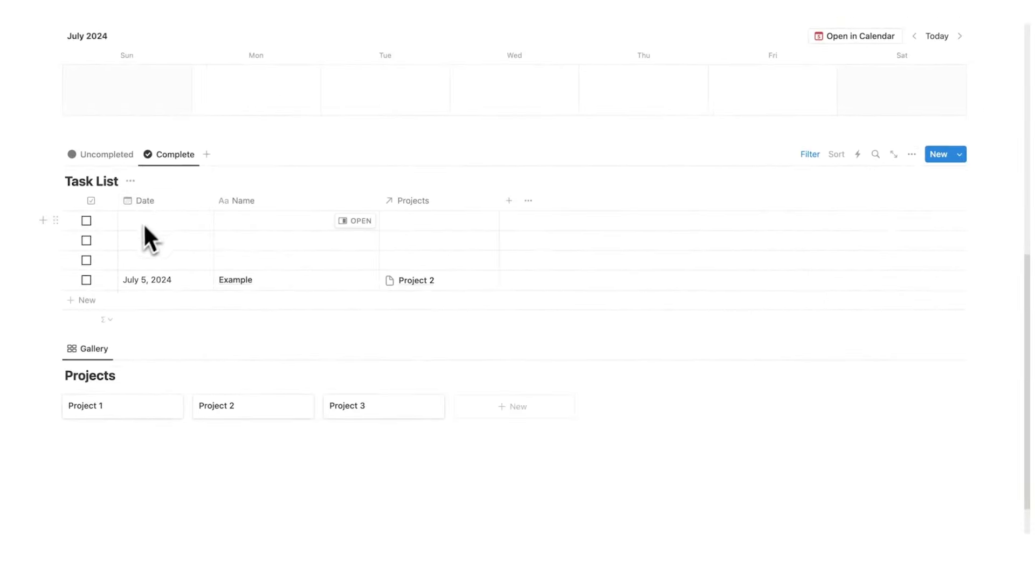
- Change the checkbox filter of the Task List's Complete view to Checked
click(110, 160)
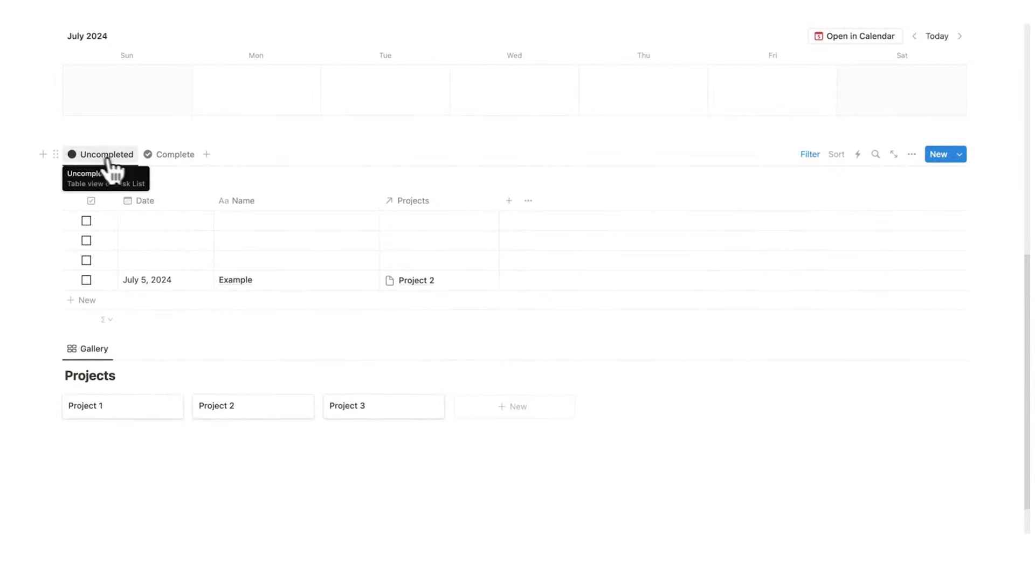
click(171, 154)
click(809, 155)
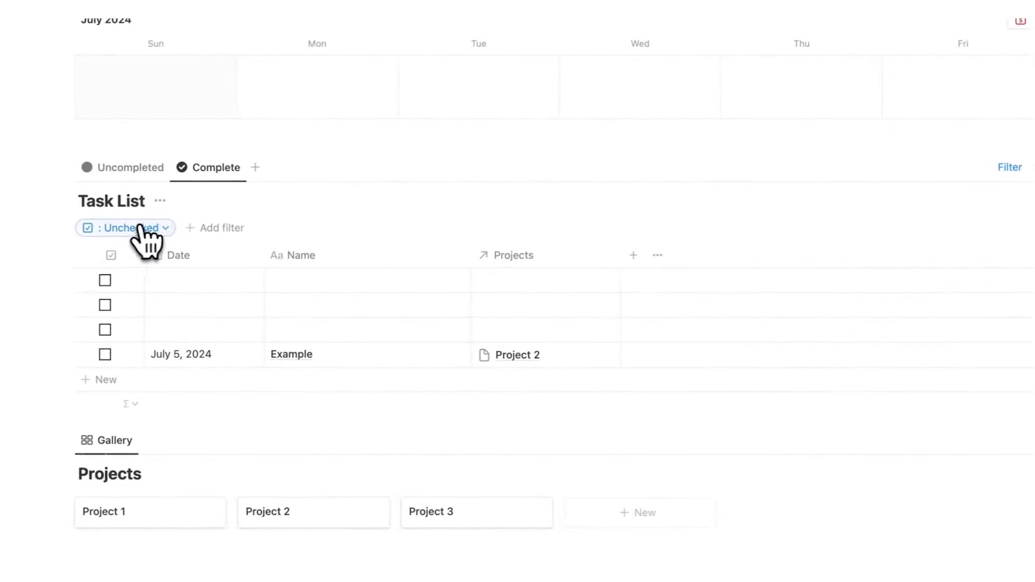
click(161, 228)
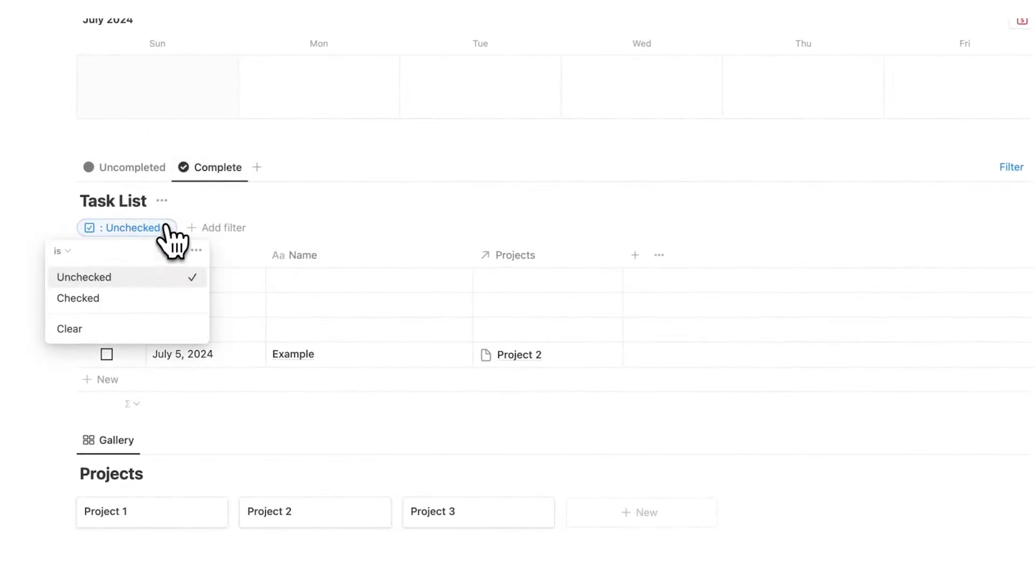
click(128, 298)
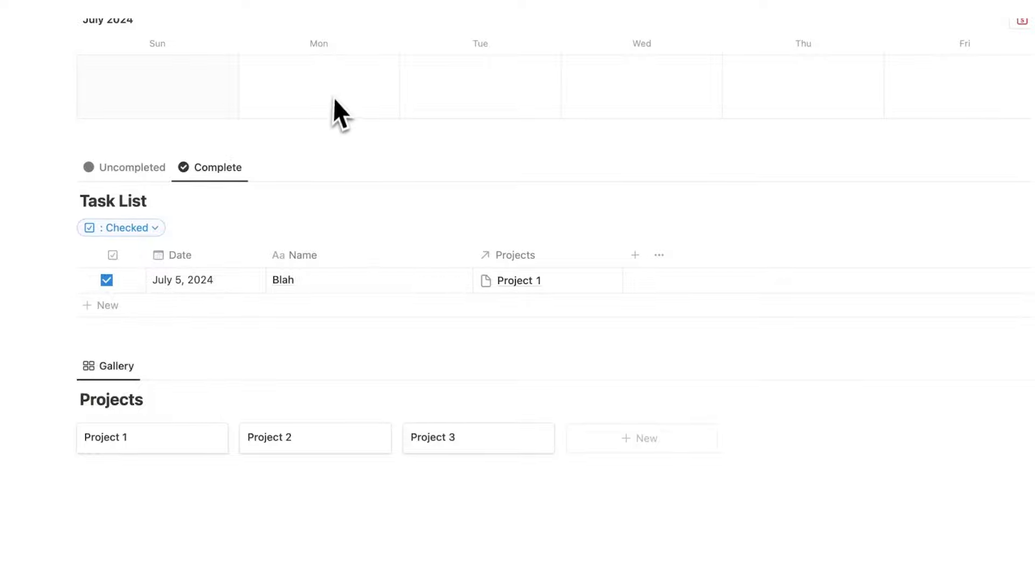
- Compare the Uncompleted and Complete views of the Task List, and review the calendar and the Projects gallery
click(138, 168)
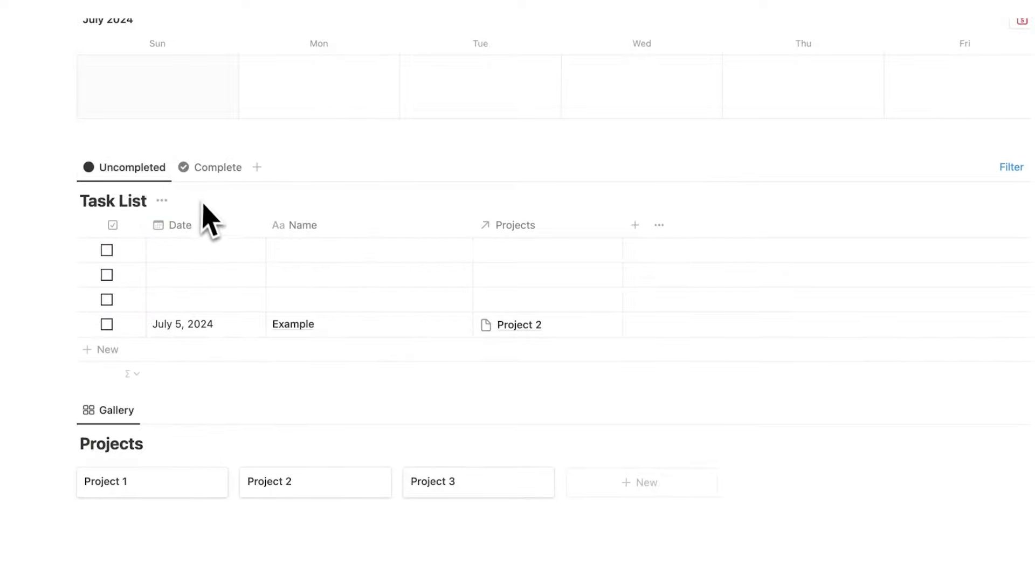
click(224, 186)
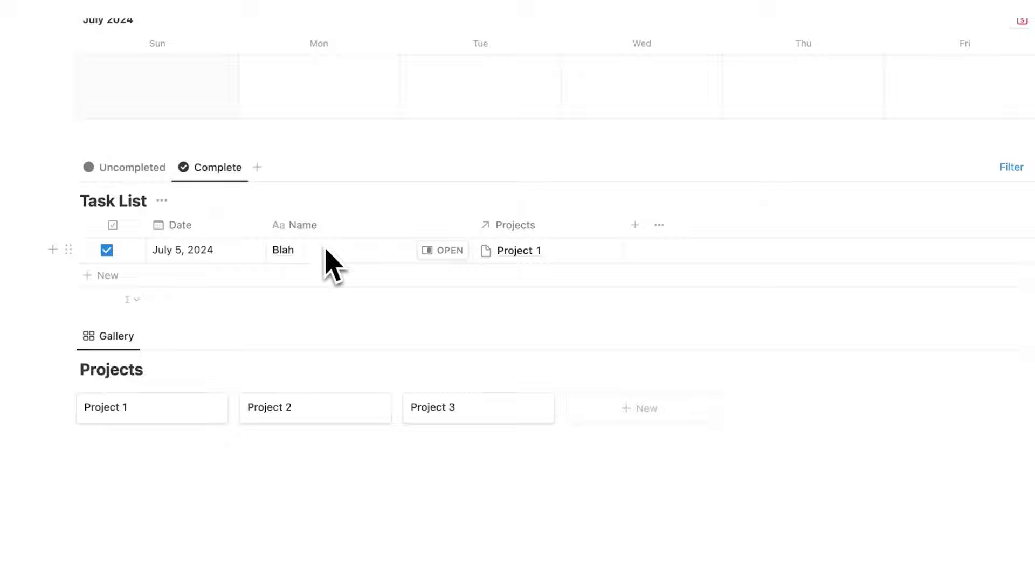
scroll(335, 291, up, 5)
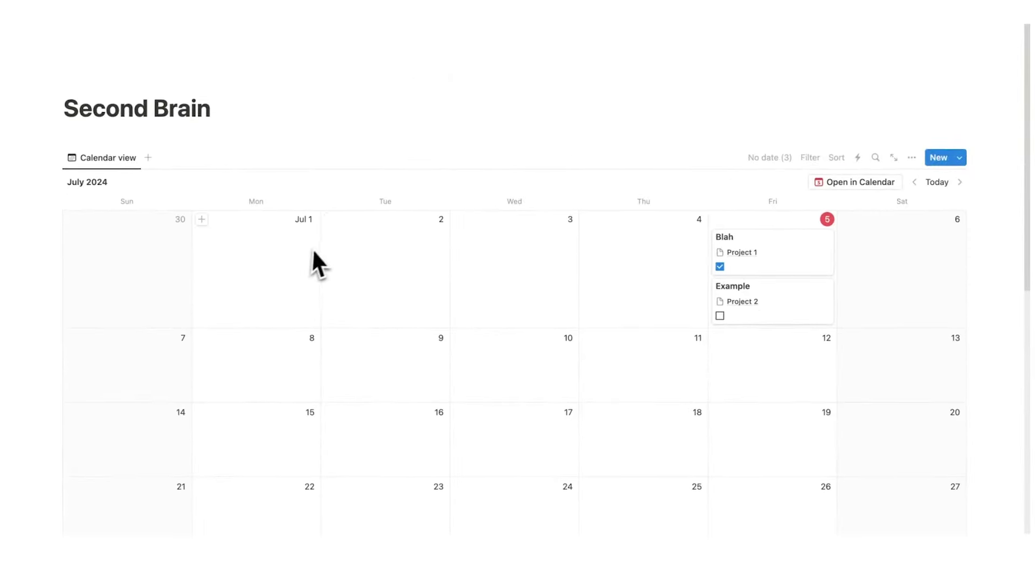
scroll(319, 246, down, 7)
scroll(327, 243, down, 5)
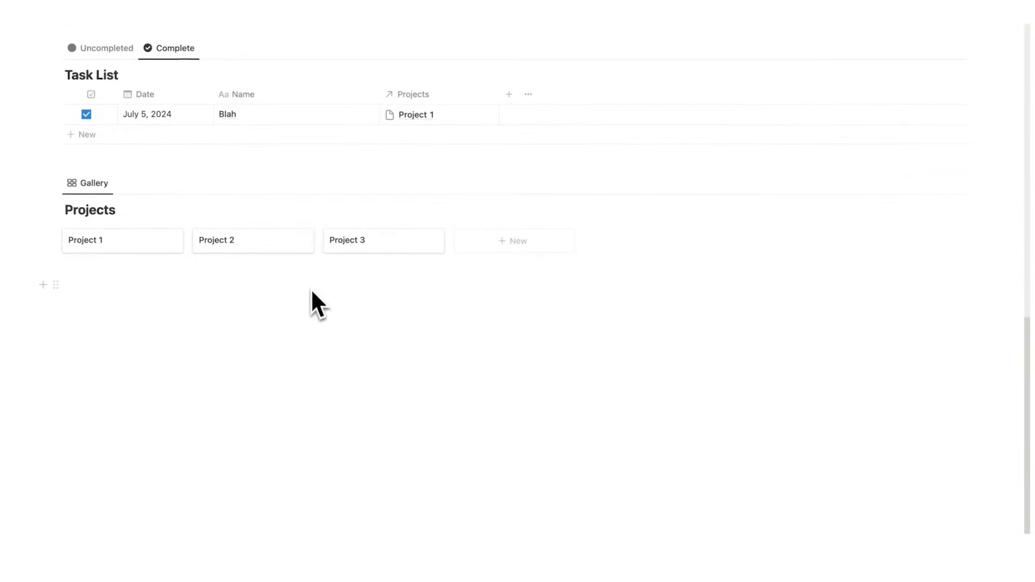
scroll(312, 299, up, 1)
scroll(299, 253, up, 1)
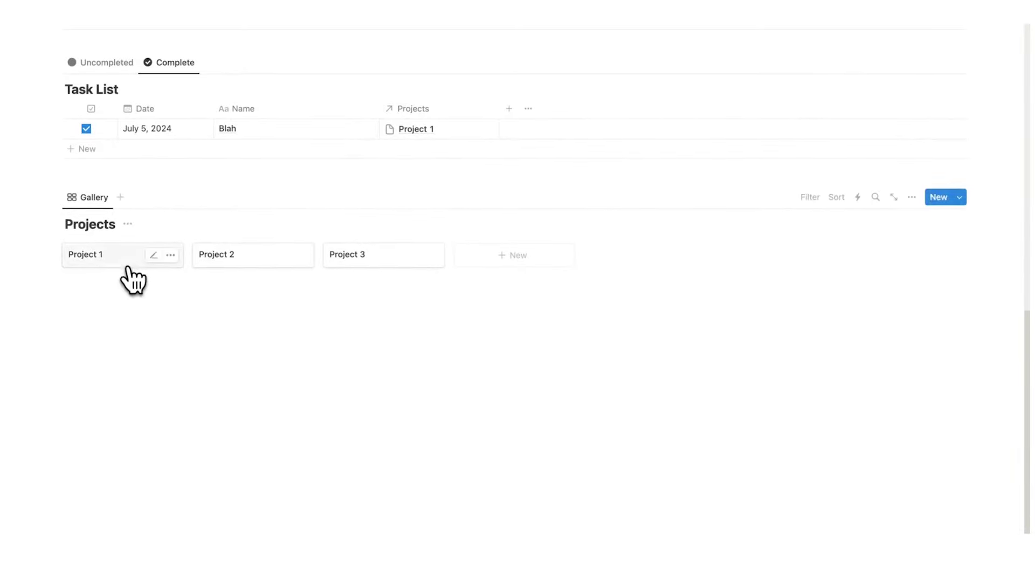
scroll(129, 270, up, 2)
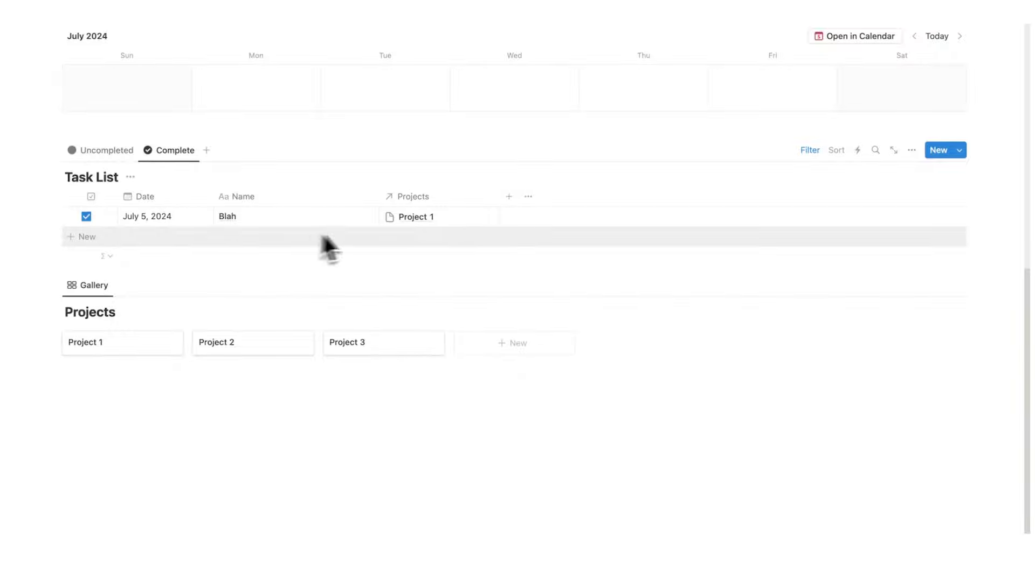
- Create a new template for the Projects database, expand it to a full page and title it New Project
scroll(378, 313, down, 1)
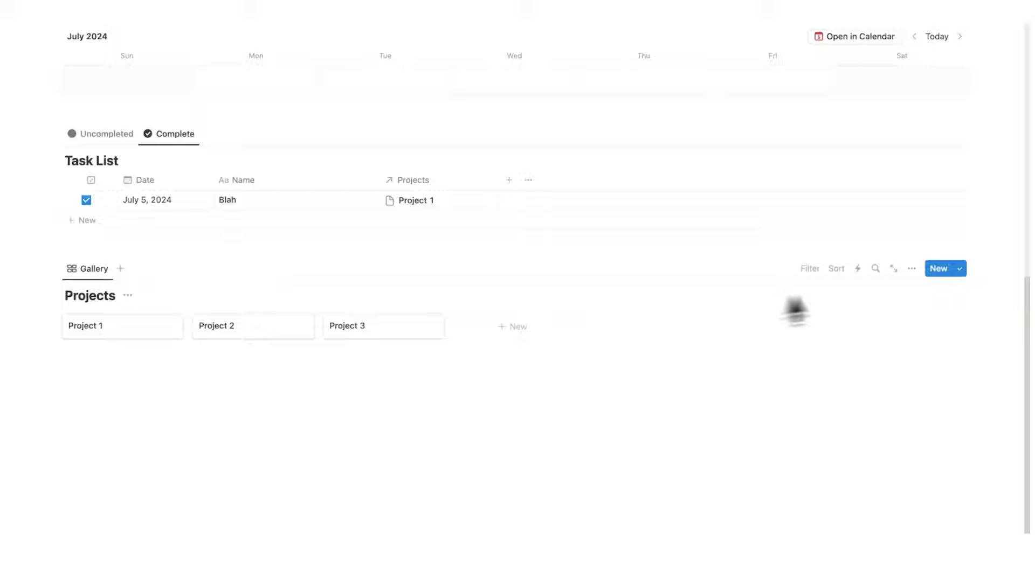
click(960, 268)
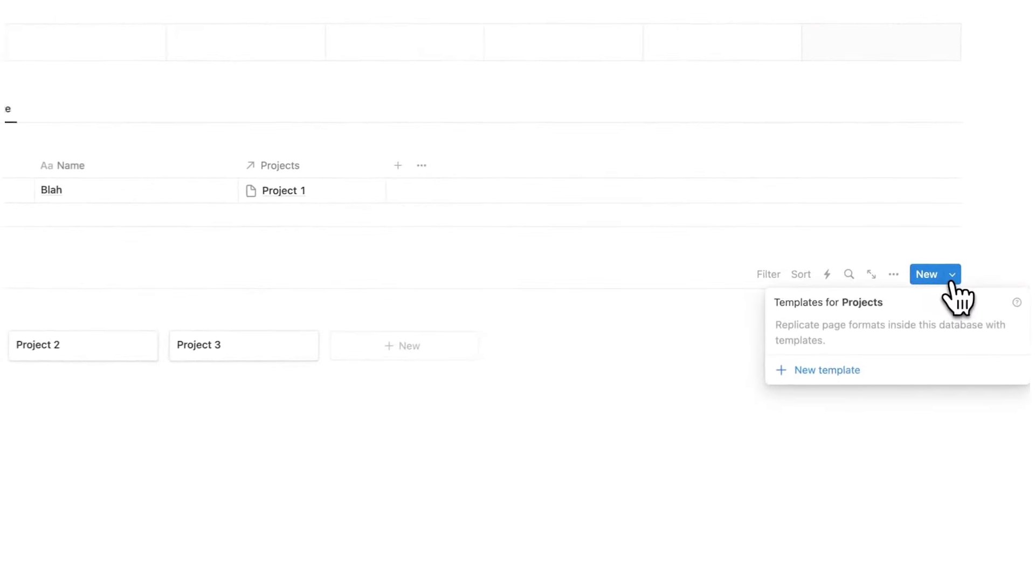
click(862, 371)
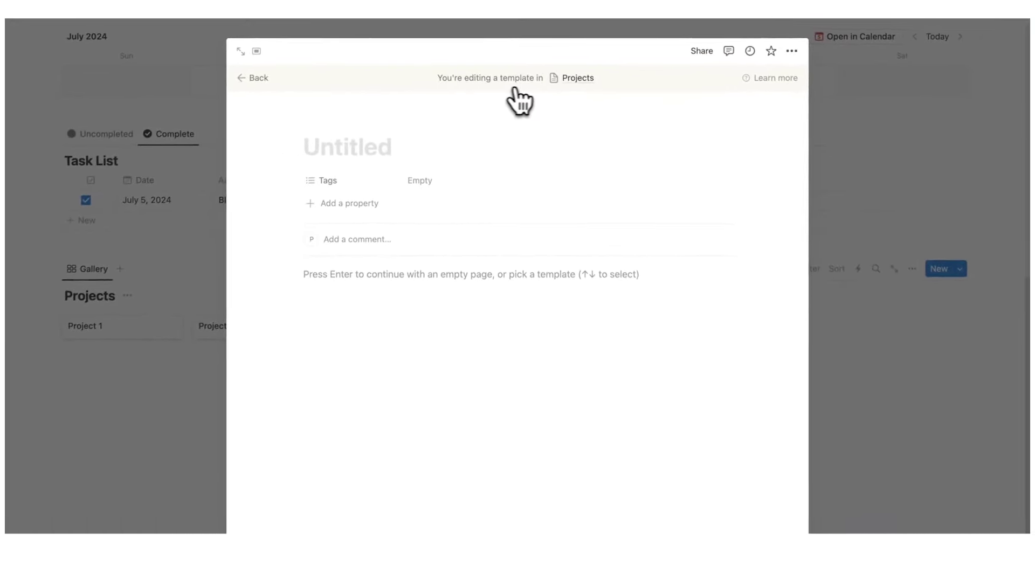
click(242, 50)
text(New Project)
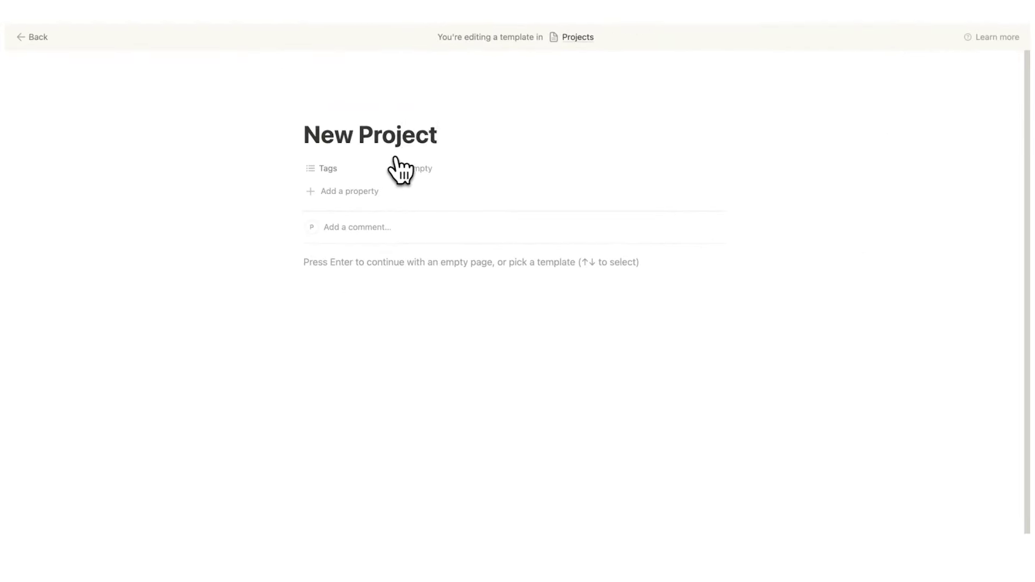
- Insert a database view in the template body, linked to the existing Task List as a new table view
key(Return)
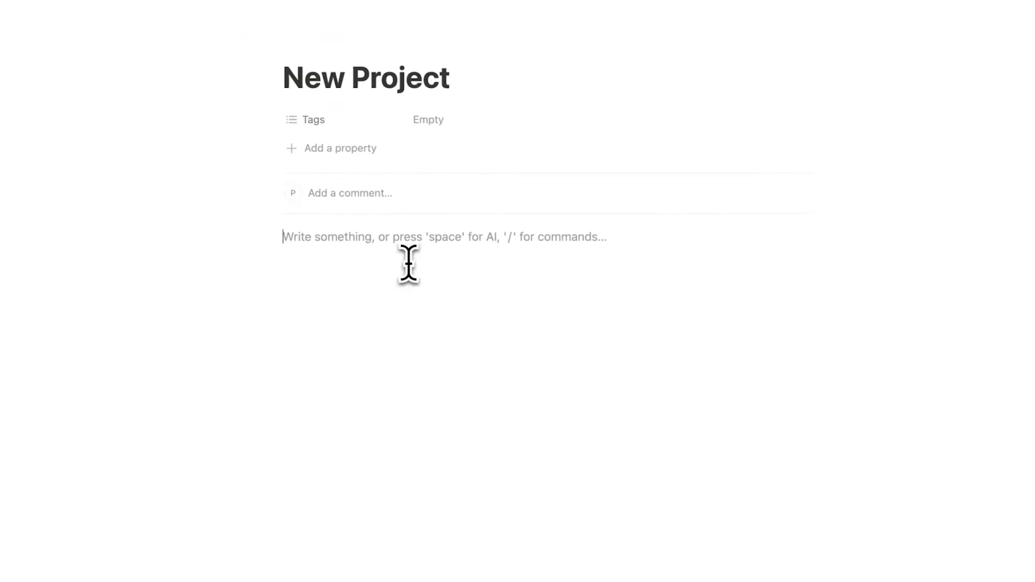
text(/data)
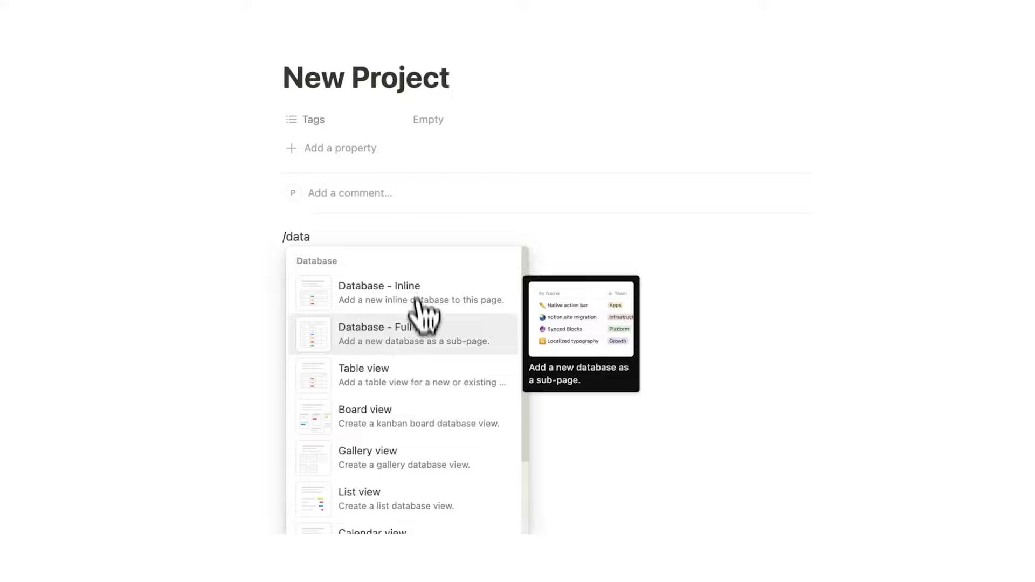
click(424, 326)
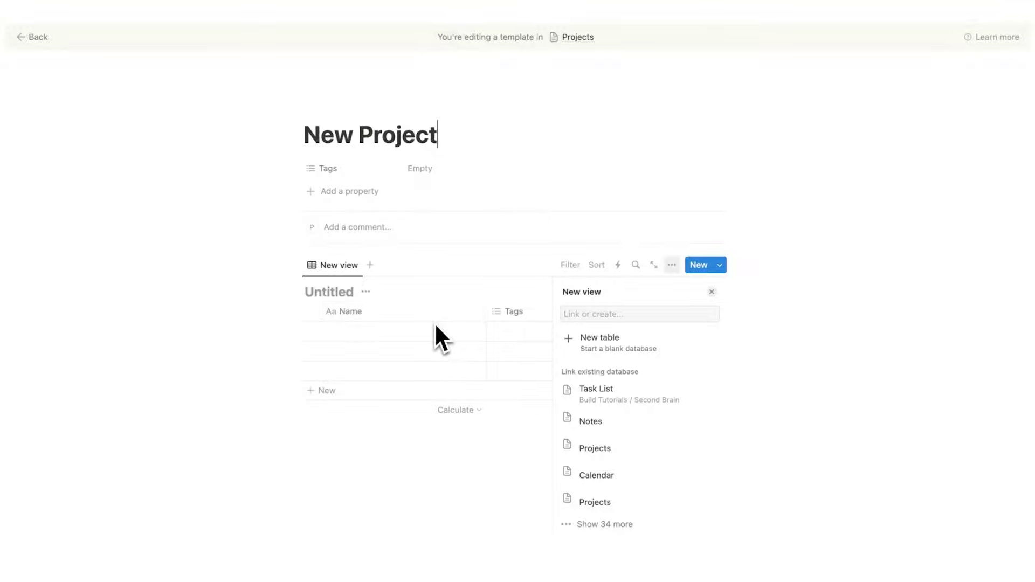
click(652, 393)
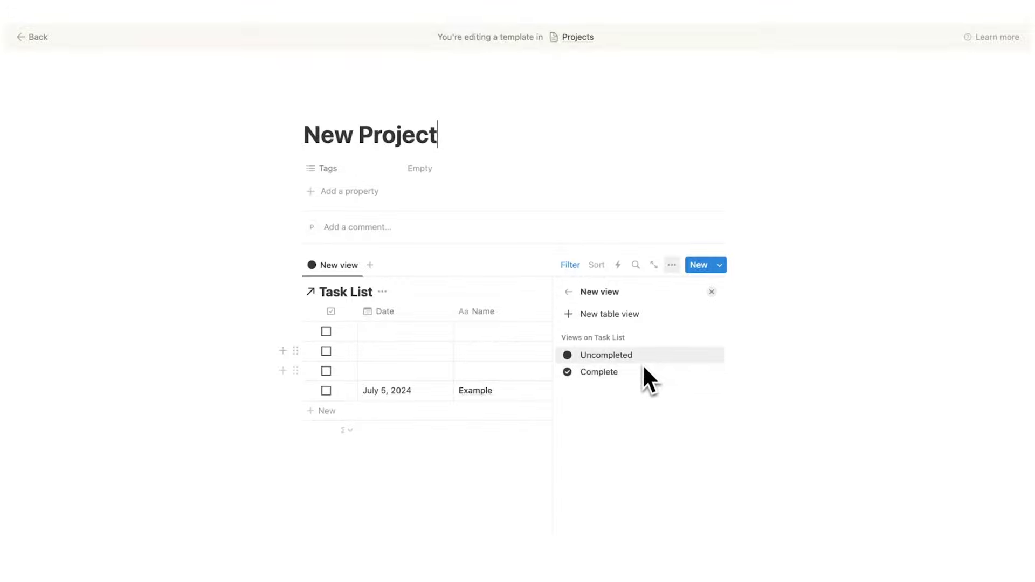
click(642, 374)
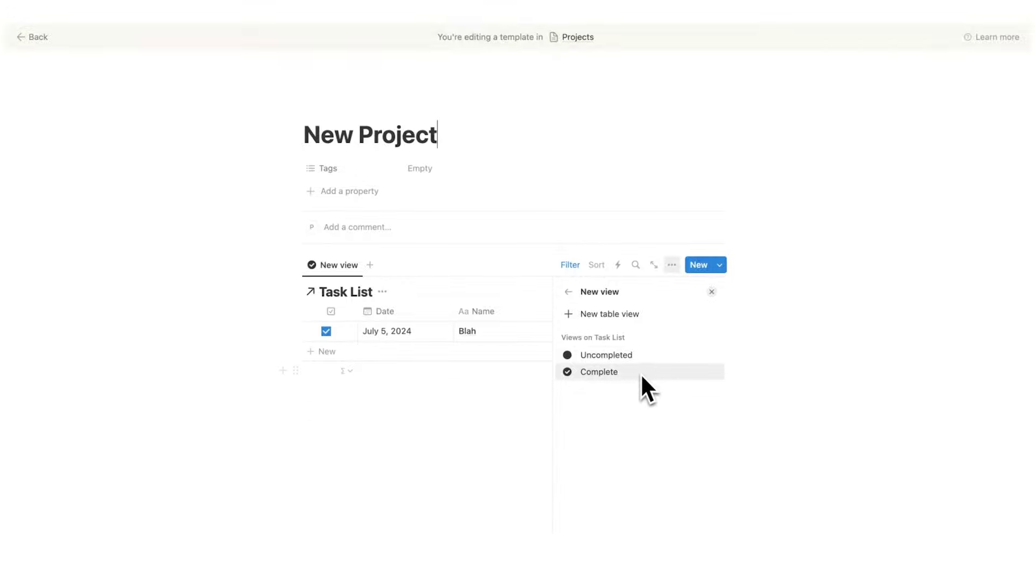
click(705, 308)
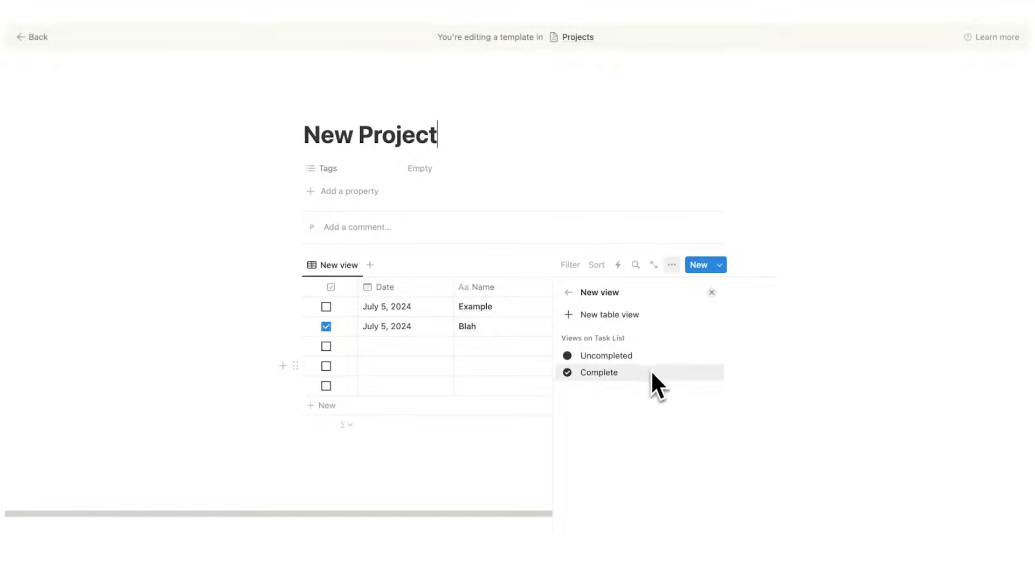
click(712, 292)
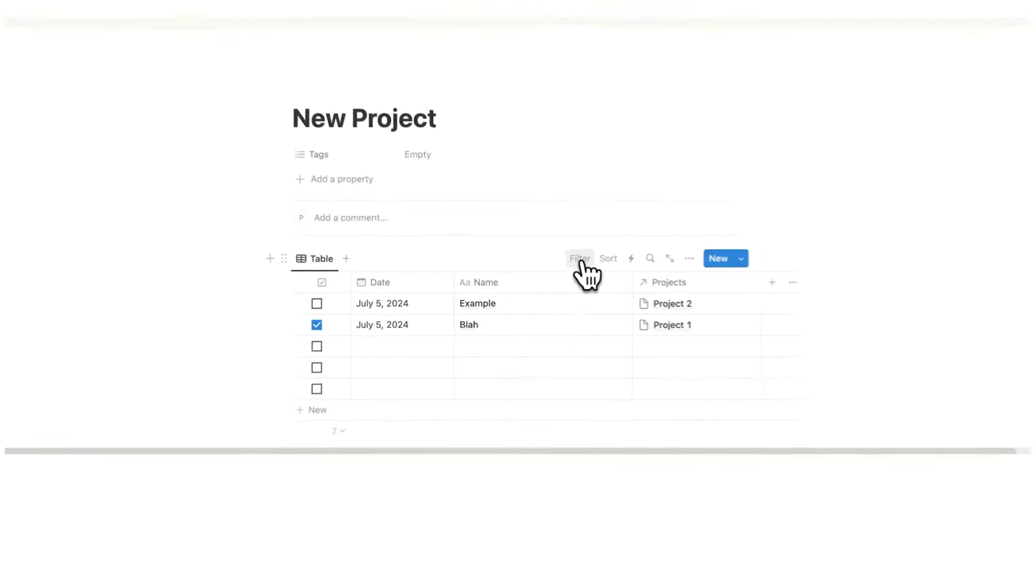
- Filter the template's task table so that Projects contains the New Project template
click(580, 260)
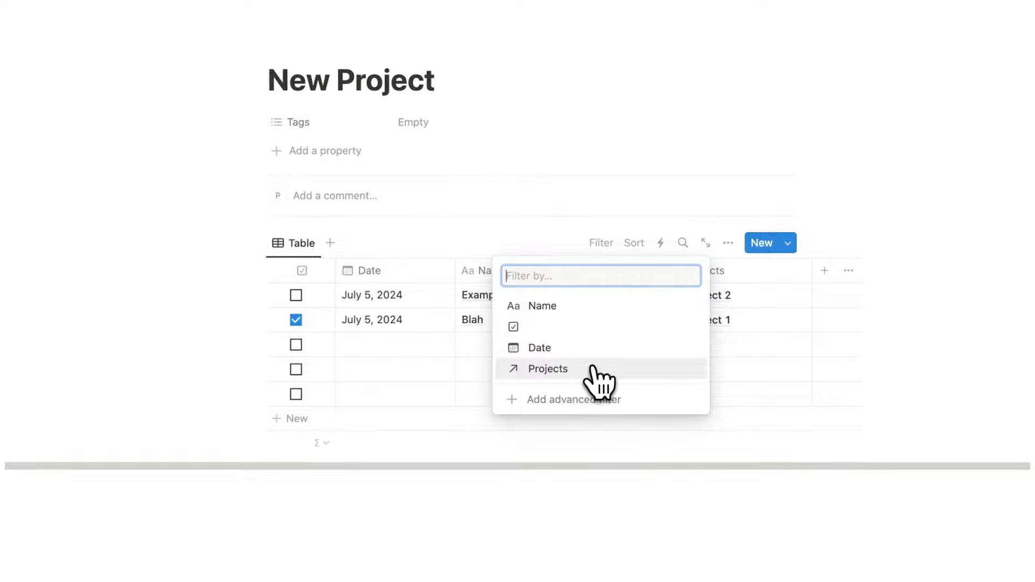
click(592, 370)
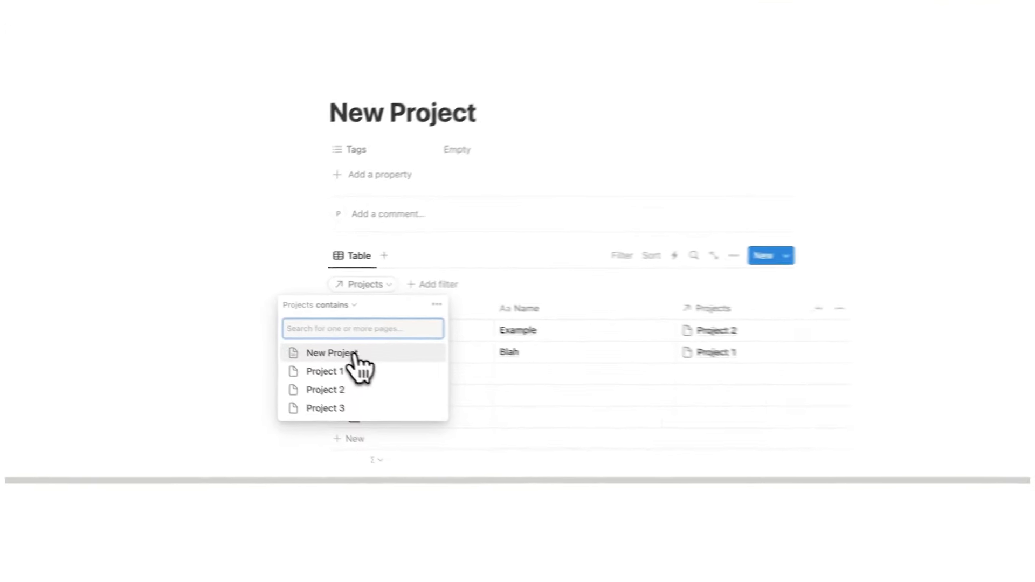
click(291, 354)
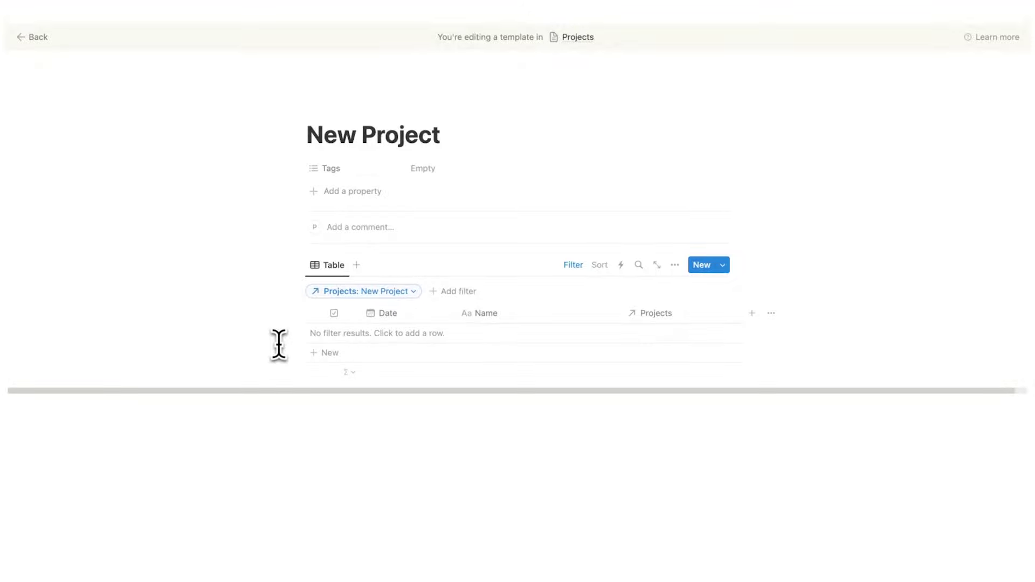
- Set the New Project template page to full width
click(1009, 17)
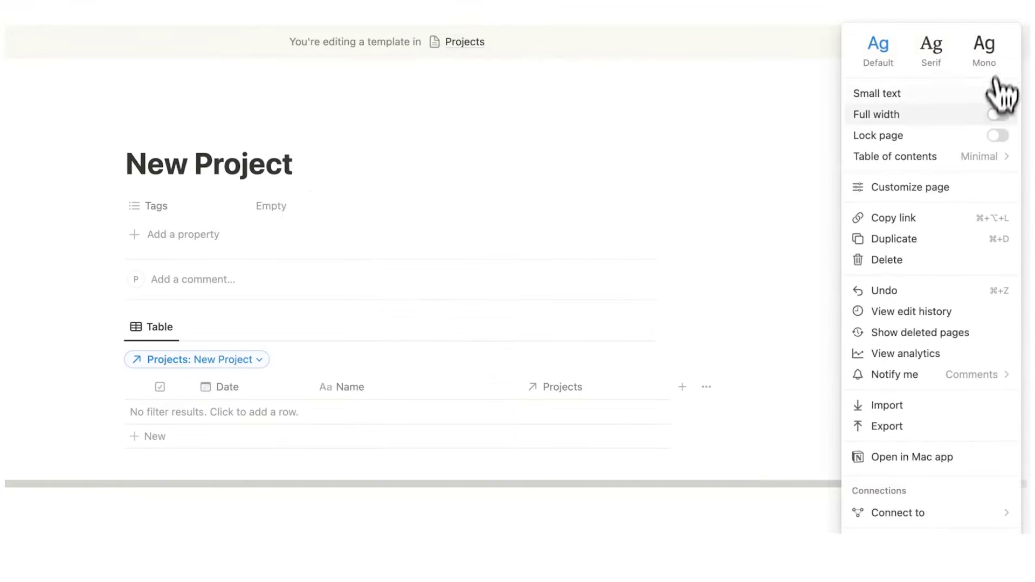
click(1004, 95)
click(513, 201)
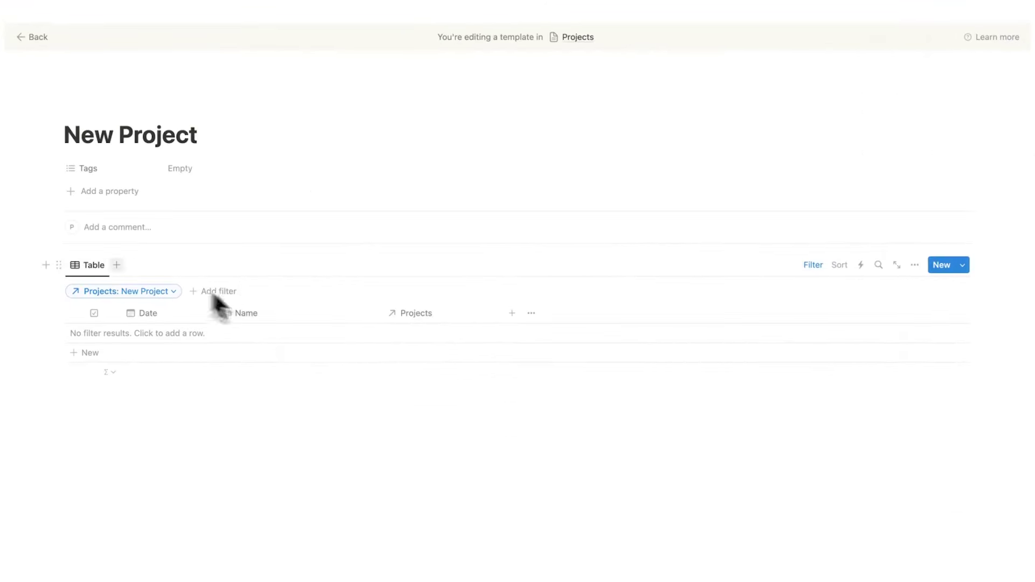
- Rename the template's table view Tasks and change its icon to an outlined circle
click(90, 265)
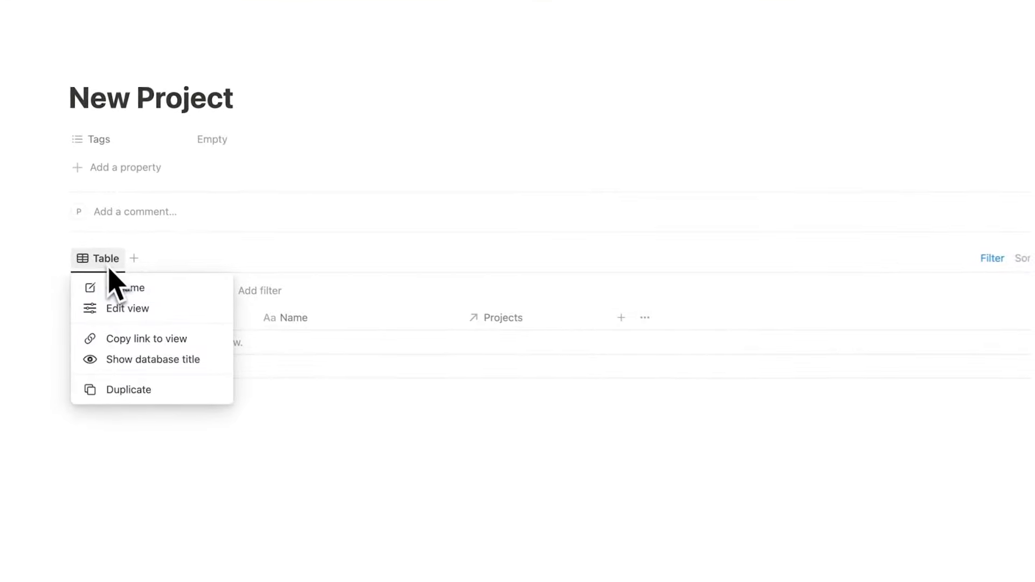
click(110, 305)
click(917, 316)
text(Tasks)
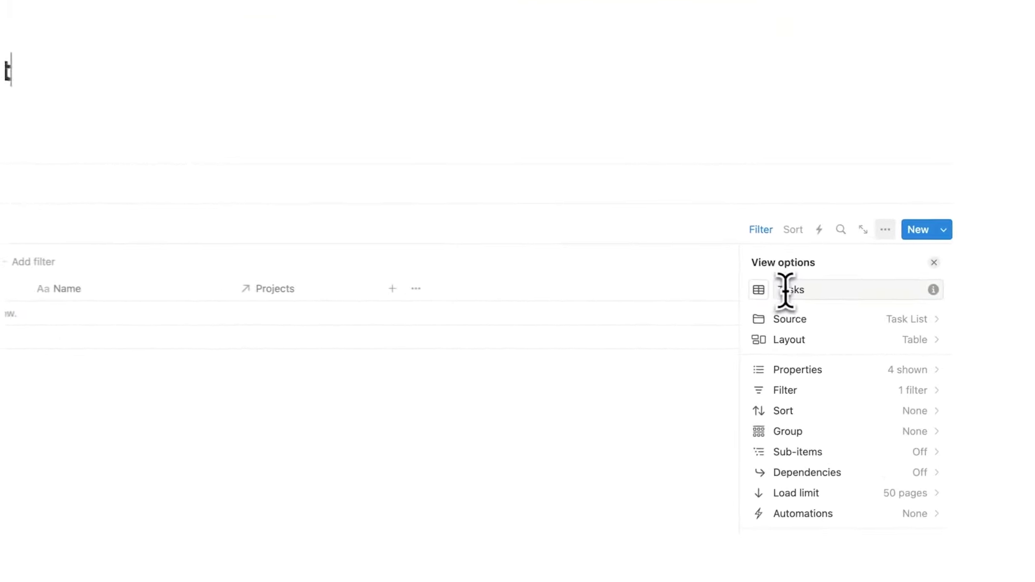
click(760, 292)
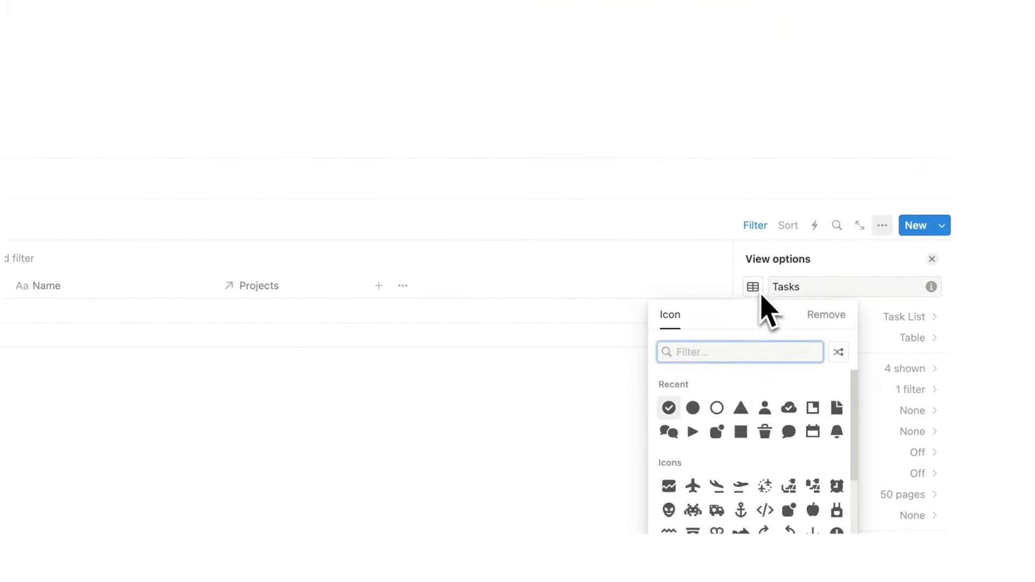
click(716, 408)
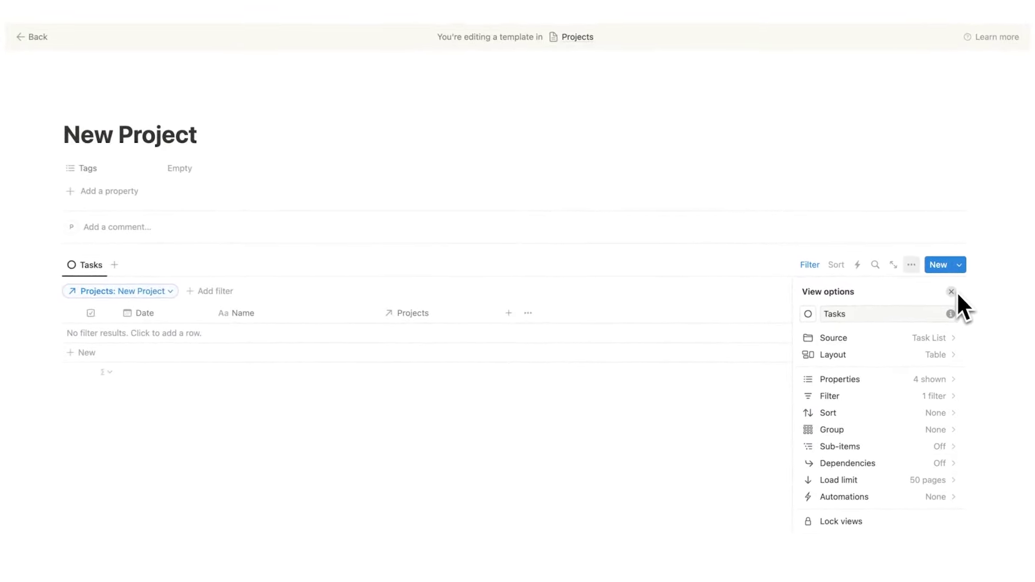
- Group the Tasks view by the unnamed checkbox property and turn off hiding of empty groups
click(881, 430)
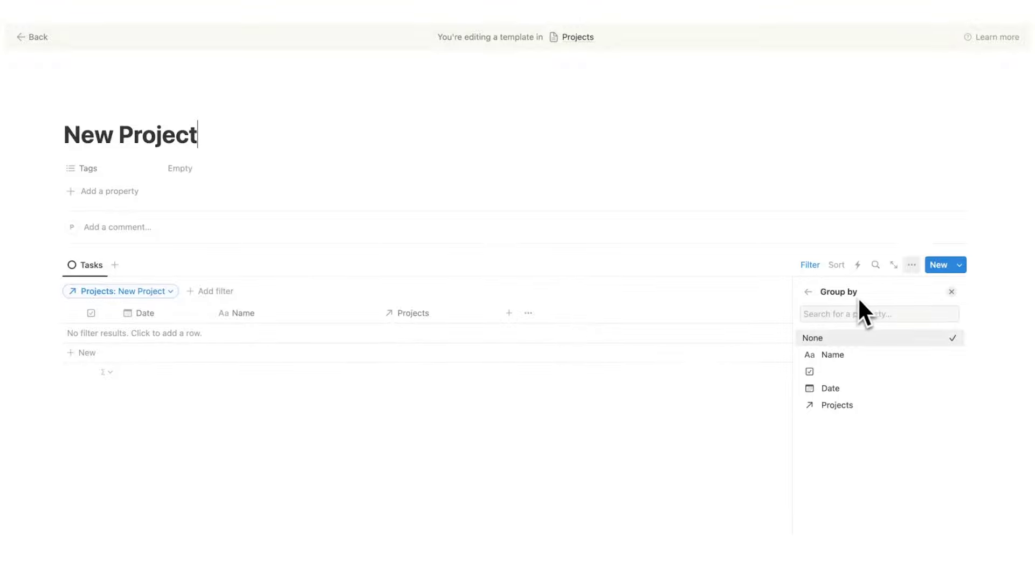
click(825, 372)
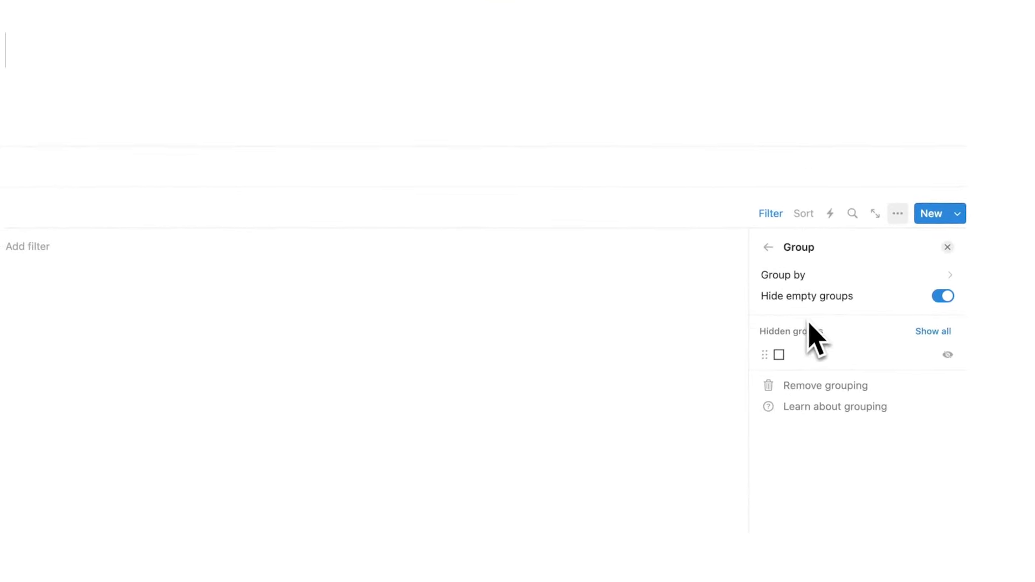
click(942, 297)
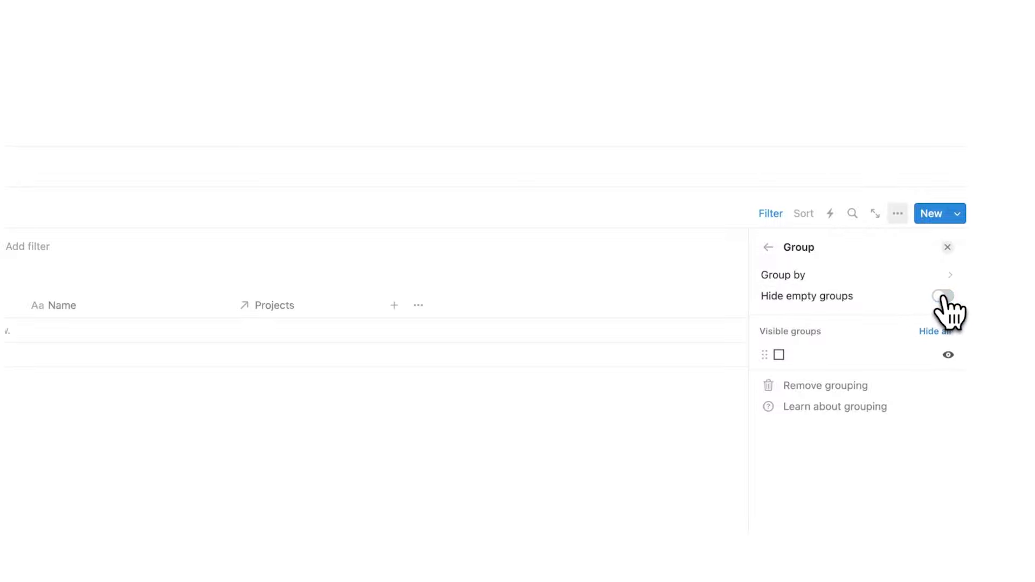
click(693, 406)
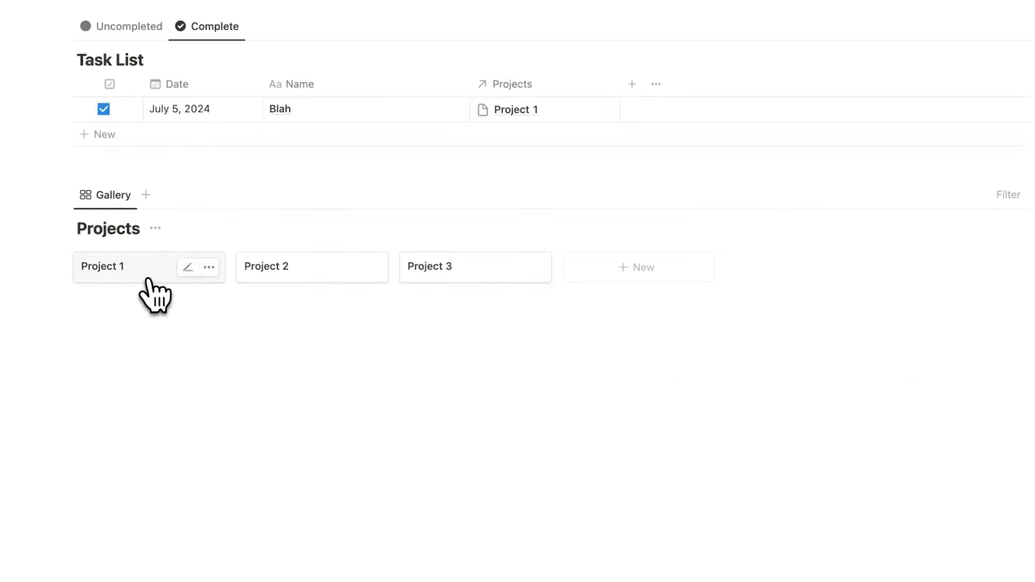
- Apply the New Project template to Project 1 and check the tasks listed on its page
click(149, 279)
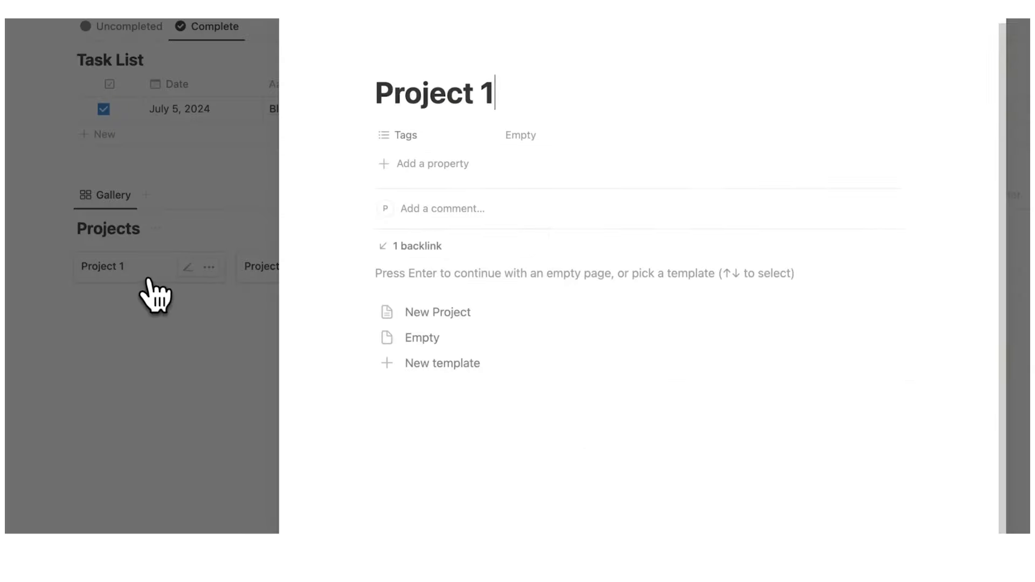
click(509, 313)
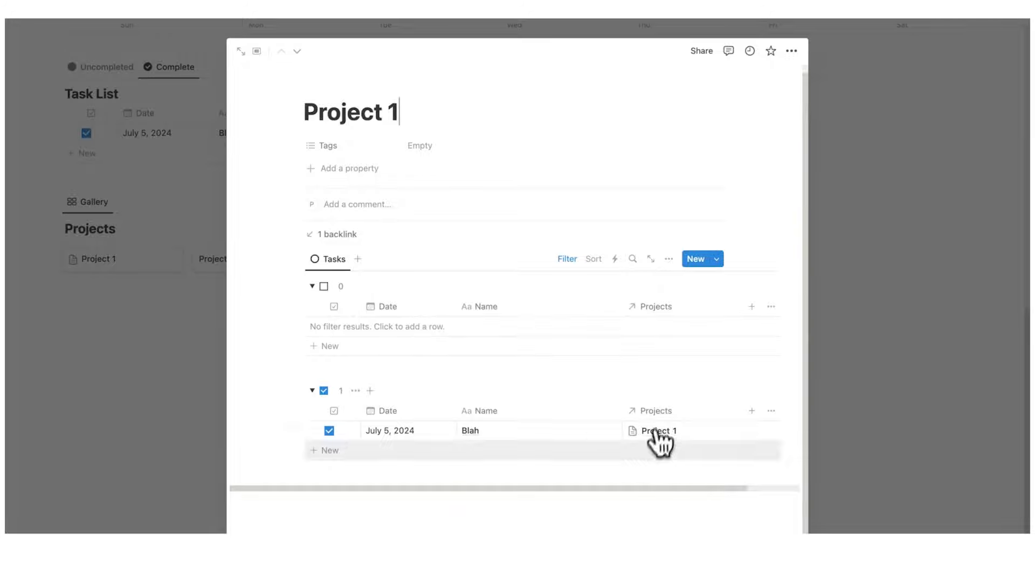
click(900, 373)
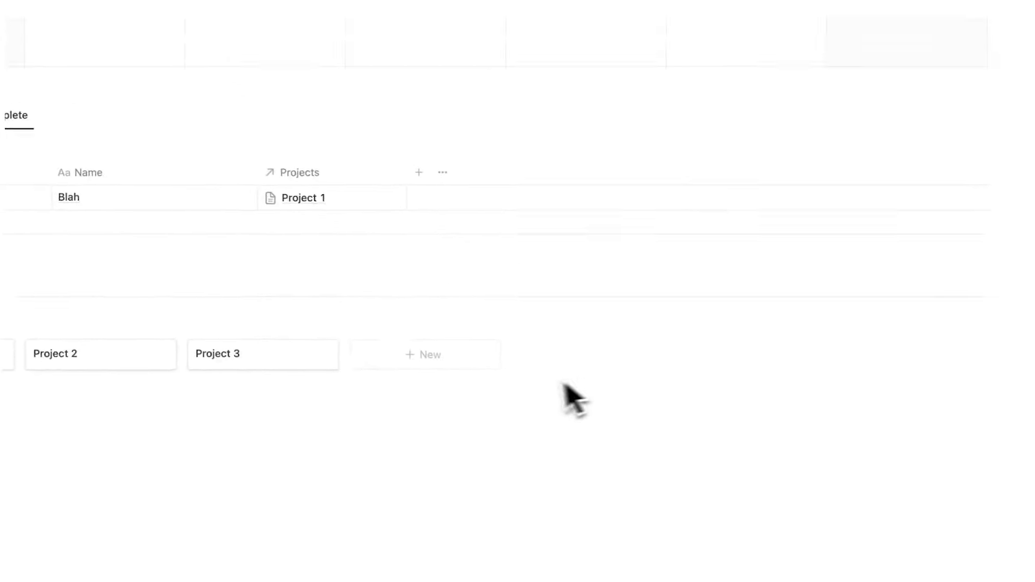
scroll(631, 296, up, 5)
scroll(434, 317, down, 8)
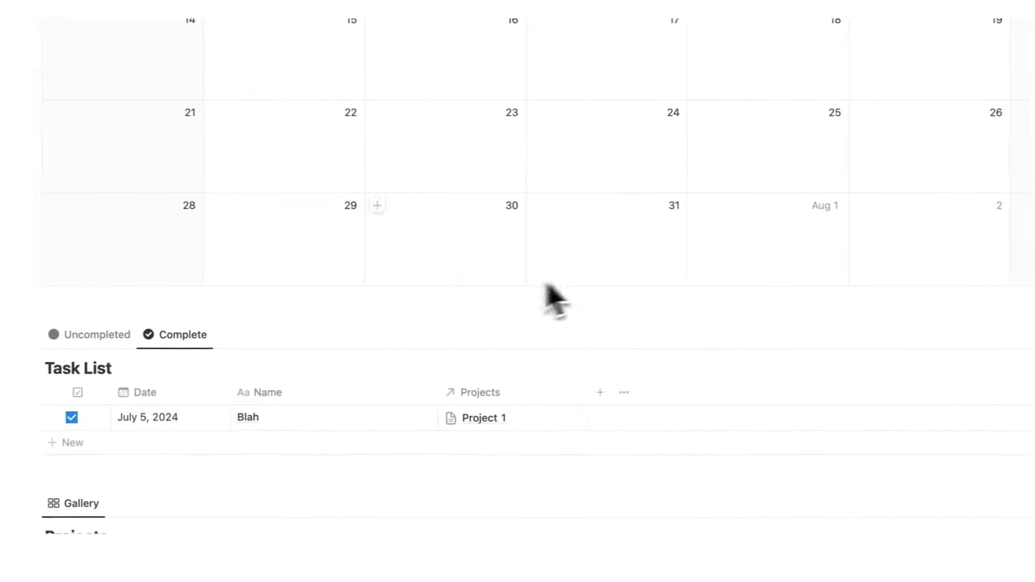
scroll(448, 426, down, 5)
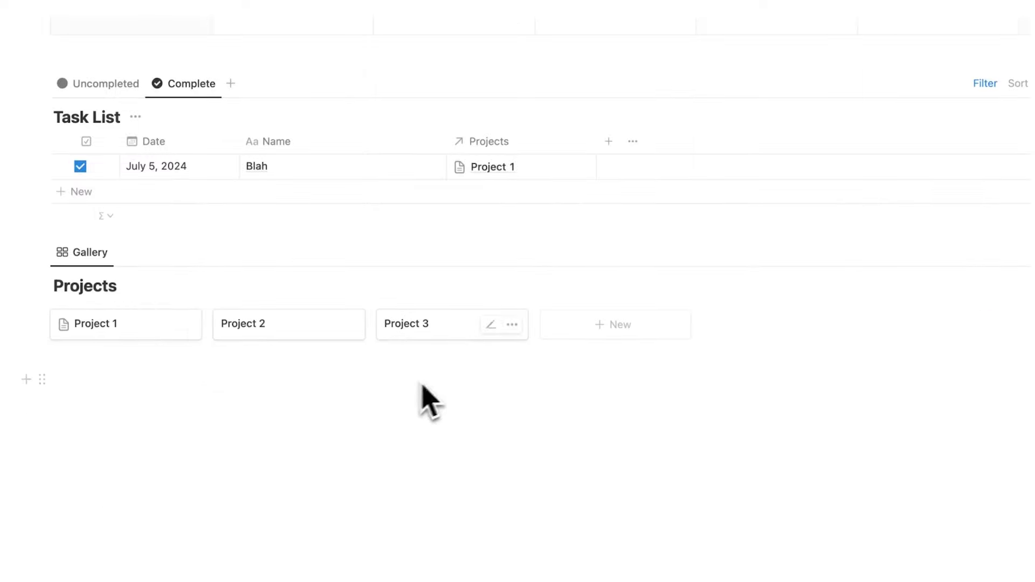
click(141, 336)
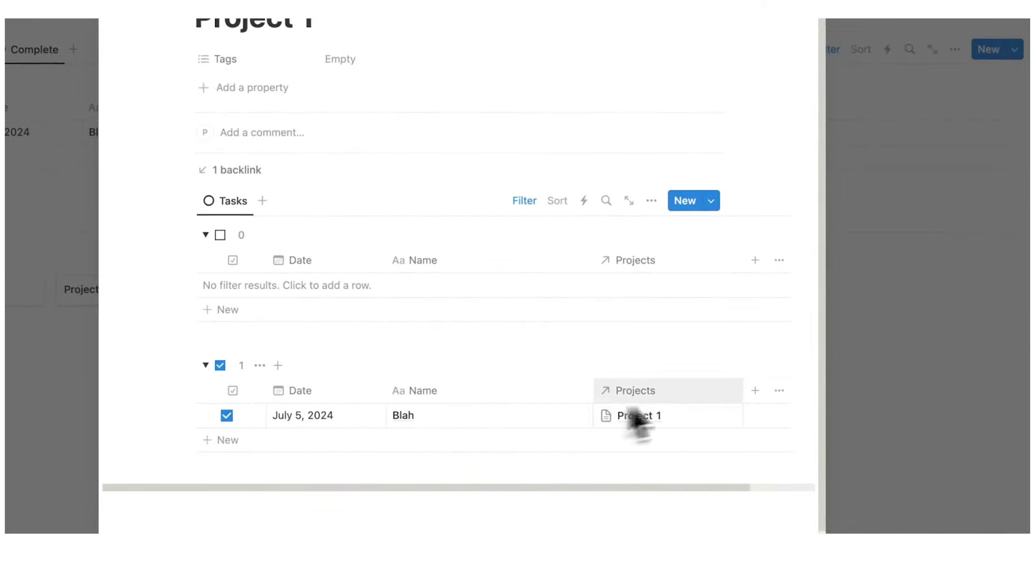
key(Escape)
- In the Uncompleted view of the Task List, name the first empty task "thing" and link it to Project 1
click(129, 150)
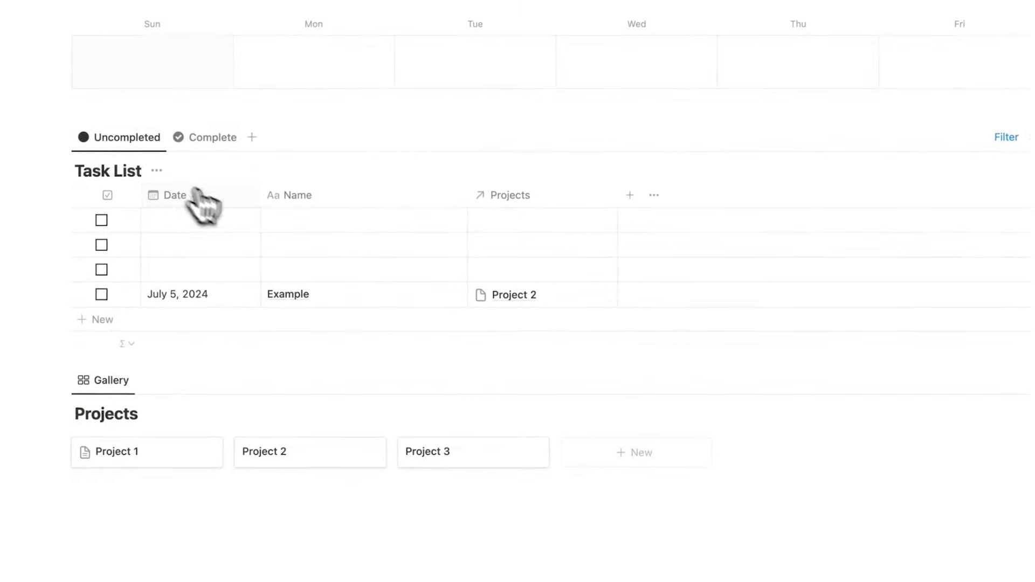
click(311, 219)
key(Return)
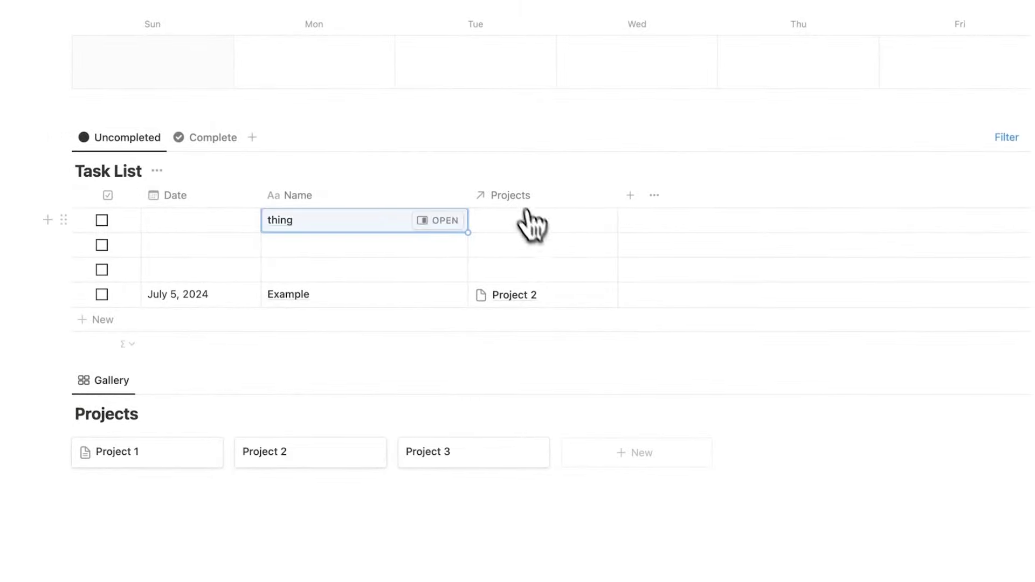
click(526, 224)
click(547, 272)
key(Escape)
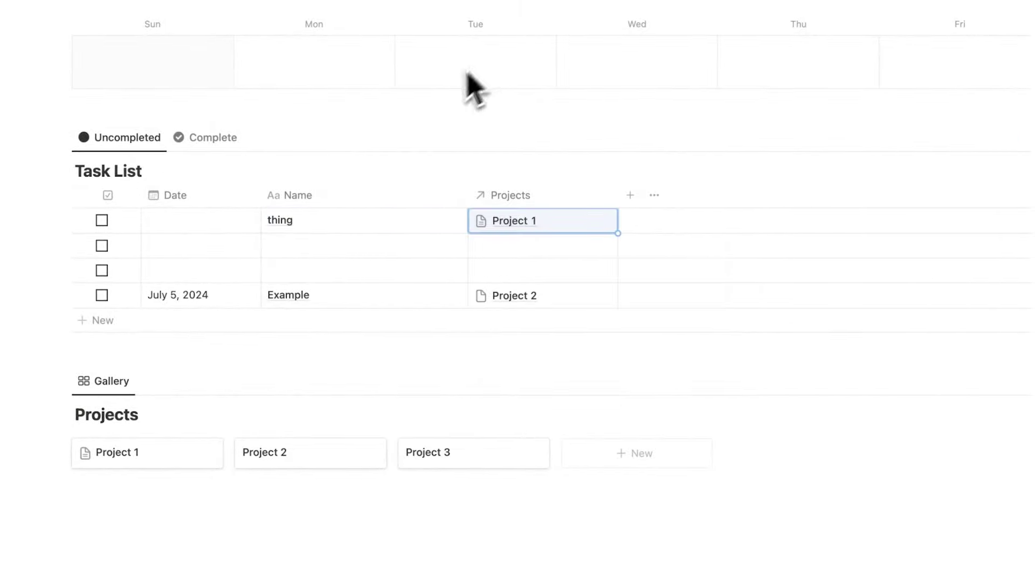
- Examine Project 1's page to see how its uncompleted and completed tasks are grouped
click(135, 453)
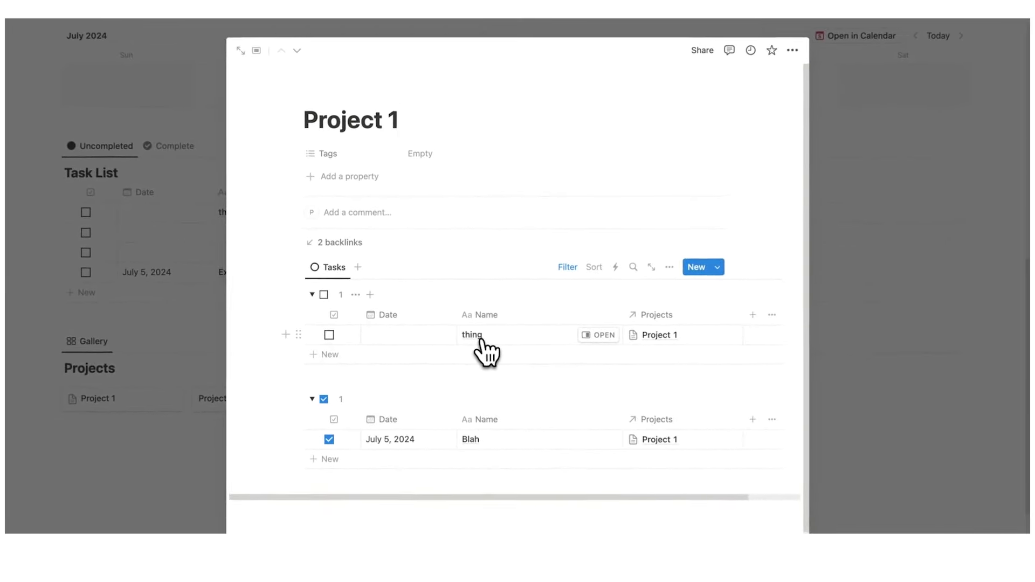
key(Escape)
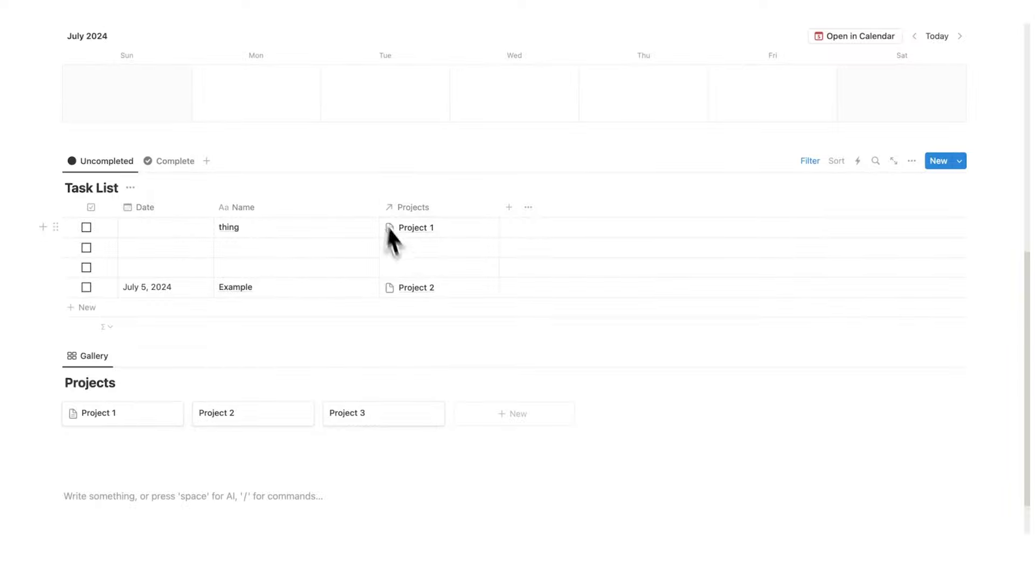
click(135, 414)
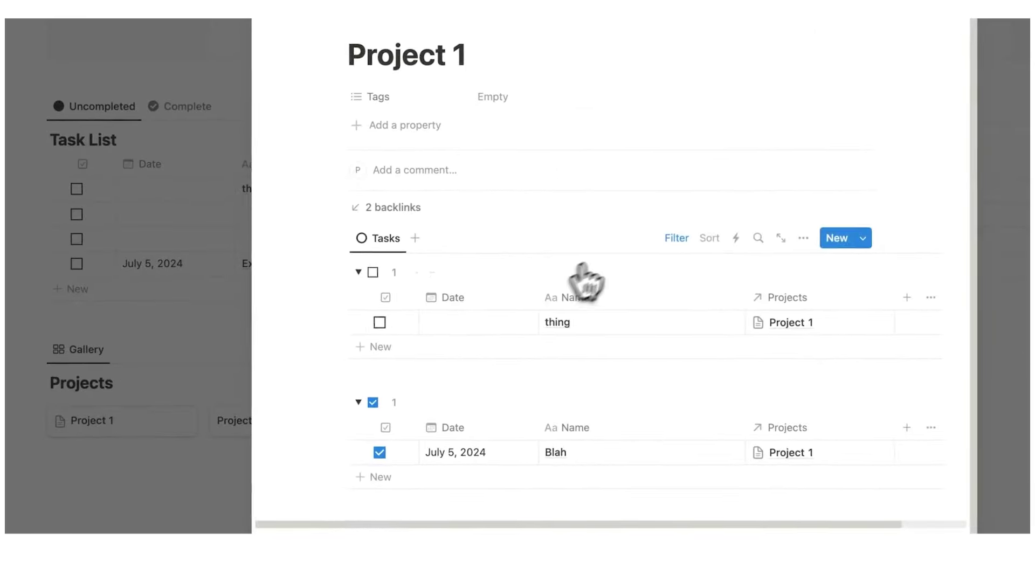
scroll(587, 281, down, 1)
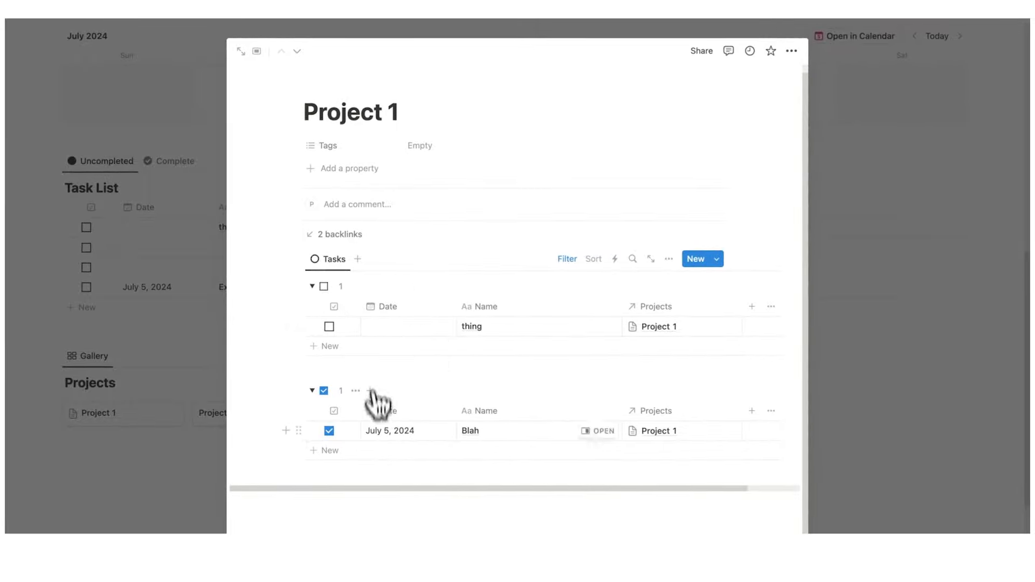
click(215, 305)
scroll(214, 305, down, 2)
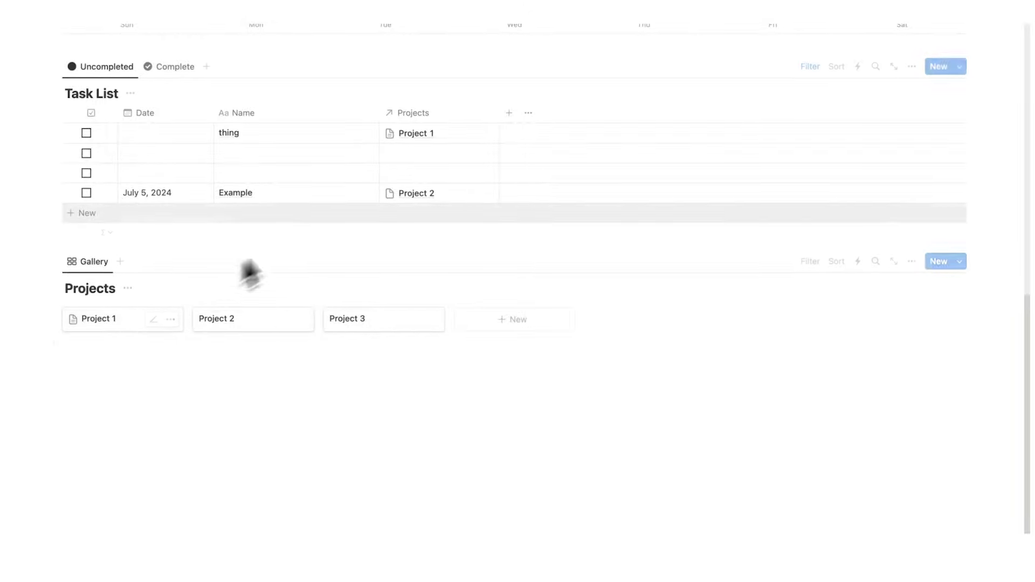
scroll(317, 231, down, 2)
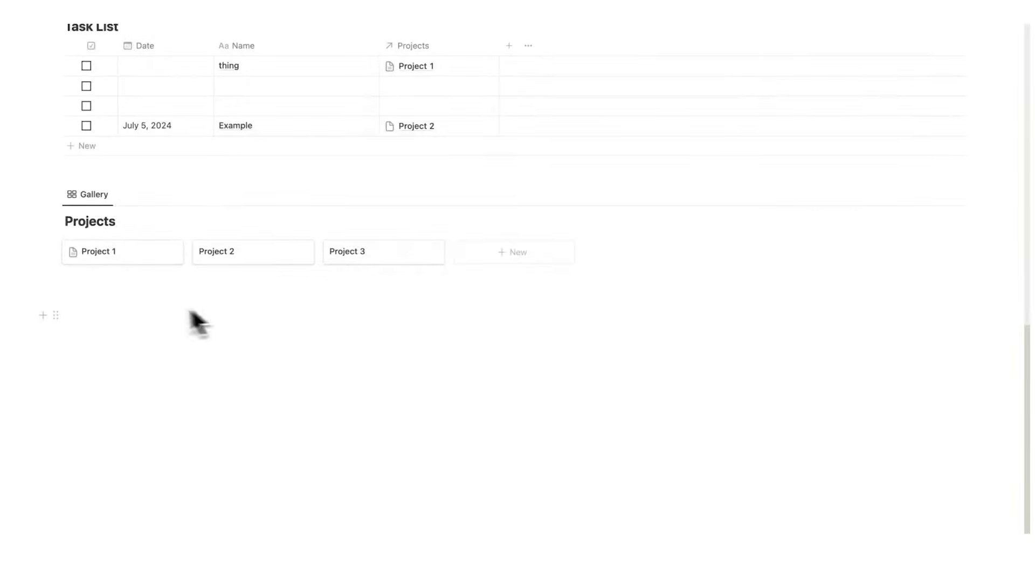
- Delete the Tags property from the Projects database through Project 1's page
click(129, 257)
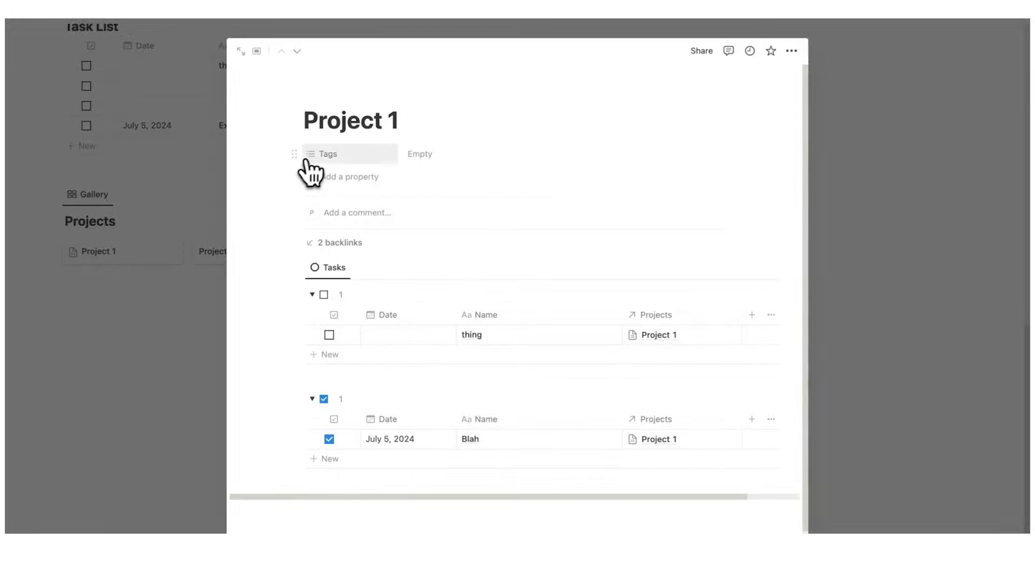
click(426, 155)
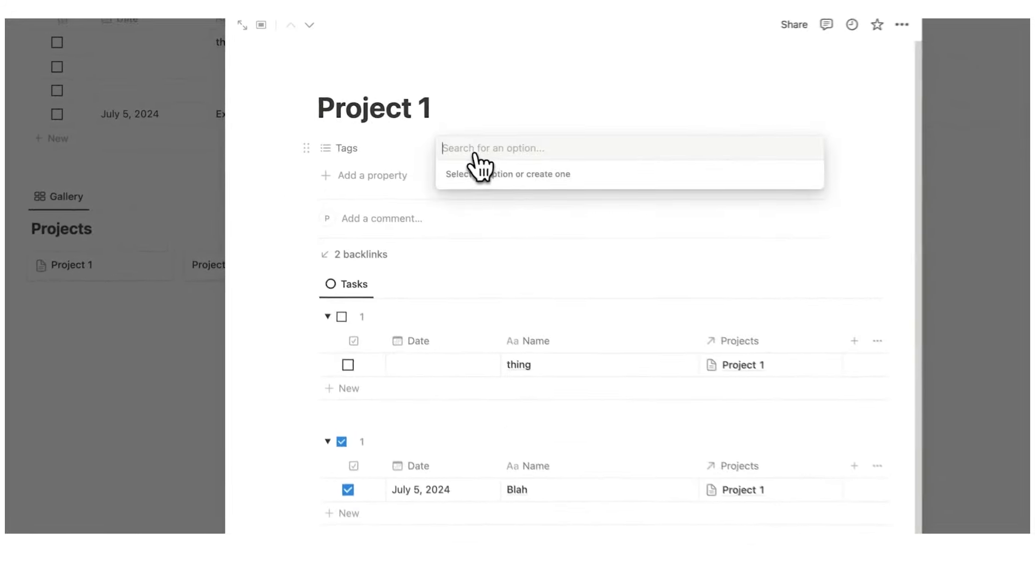
click(323, 145)
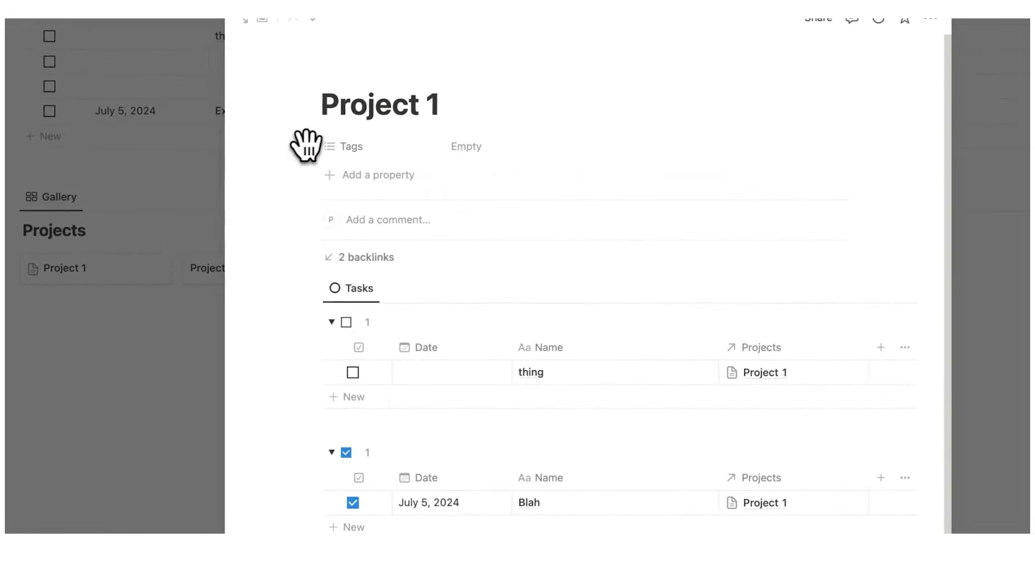
click(304, 149)
click(378, 269)
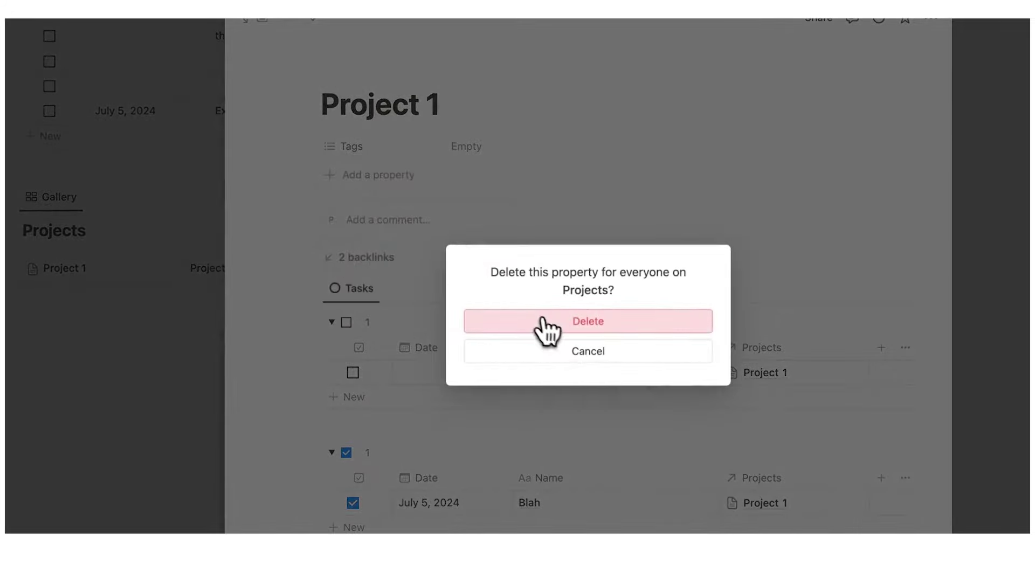
click(542, 319)
- Add a Select property named Stage to the Projects database
click(392, 147)
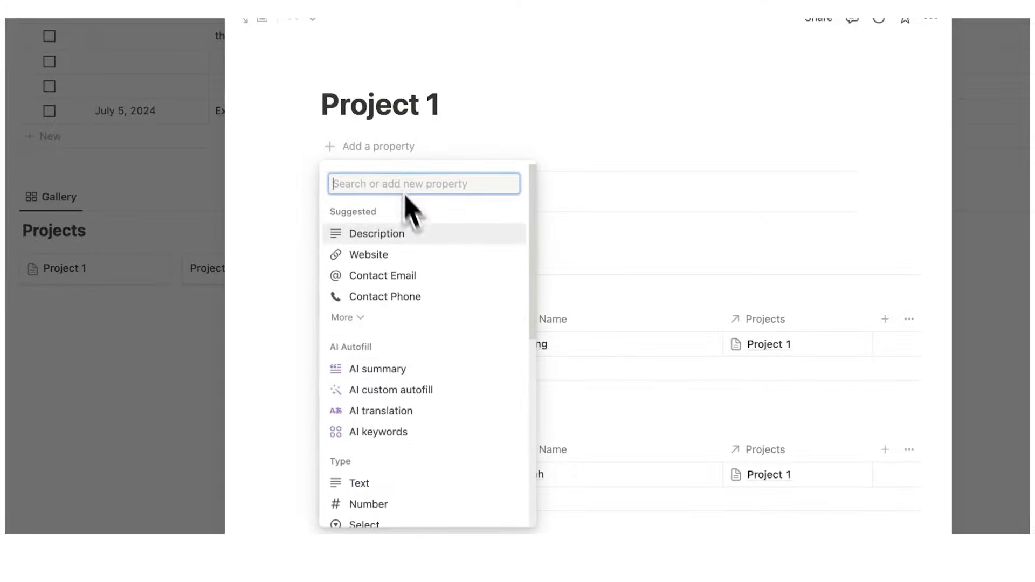
scroll(430, 300, down, 5)
click(412, 351)
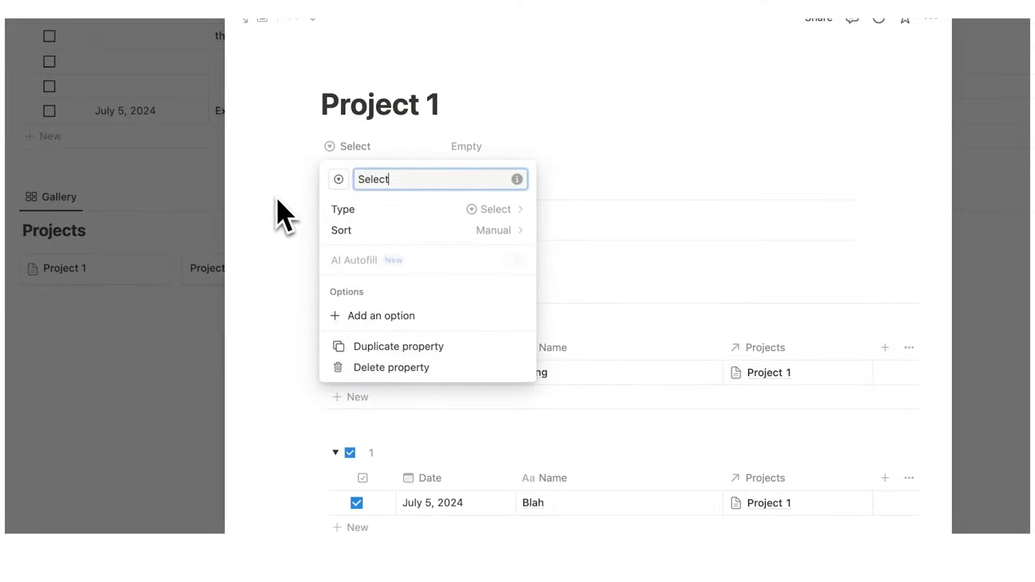
key(super+a)
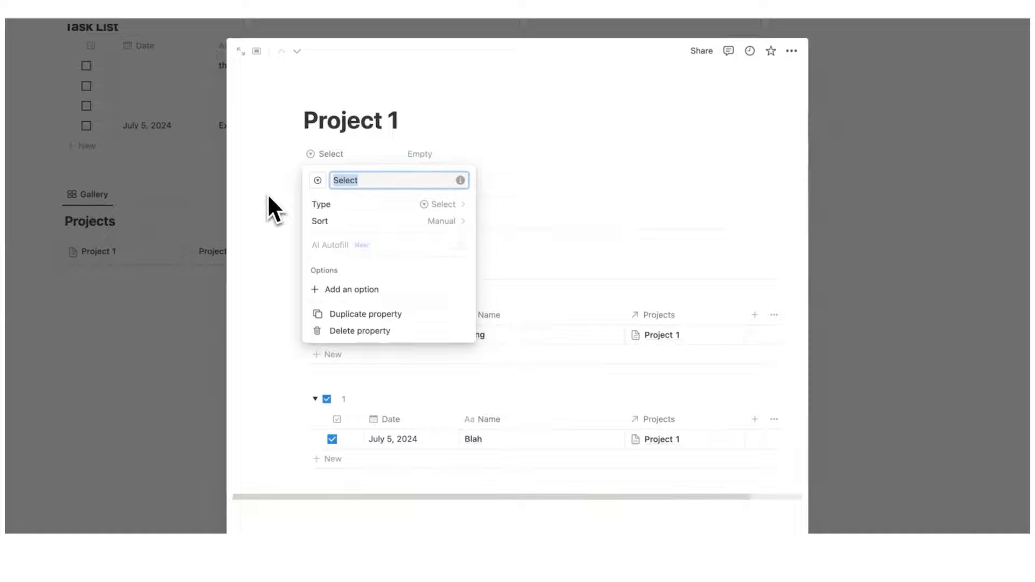
text(Stage)
key(Escape)
- Create the Stage options Complete, Archived and Priority, and set Project 1's Stage to Priority
click(474, 168)
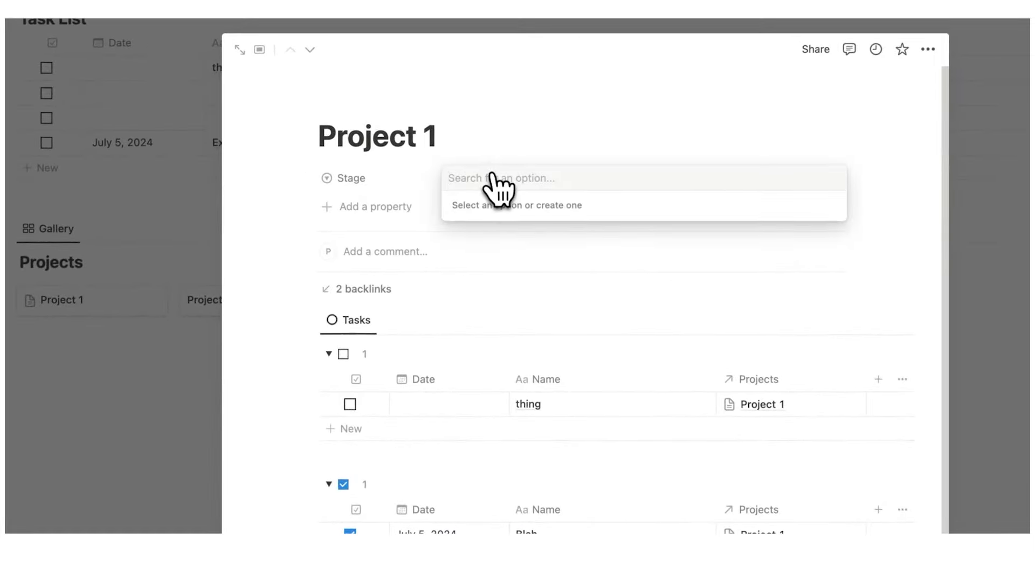
text(Complete)
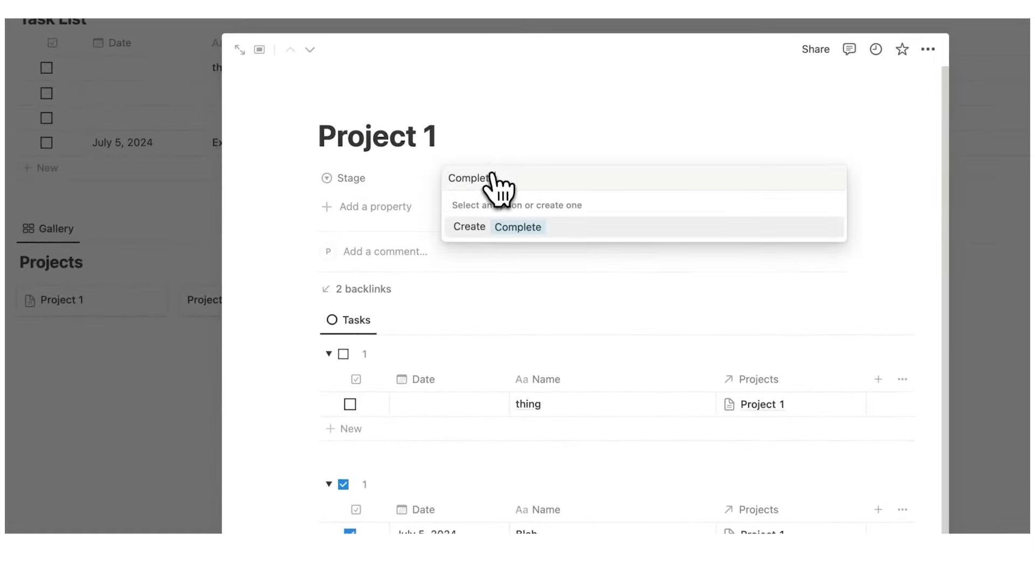
key(Return)
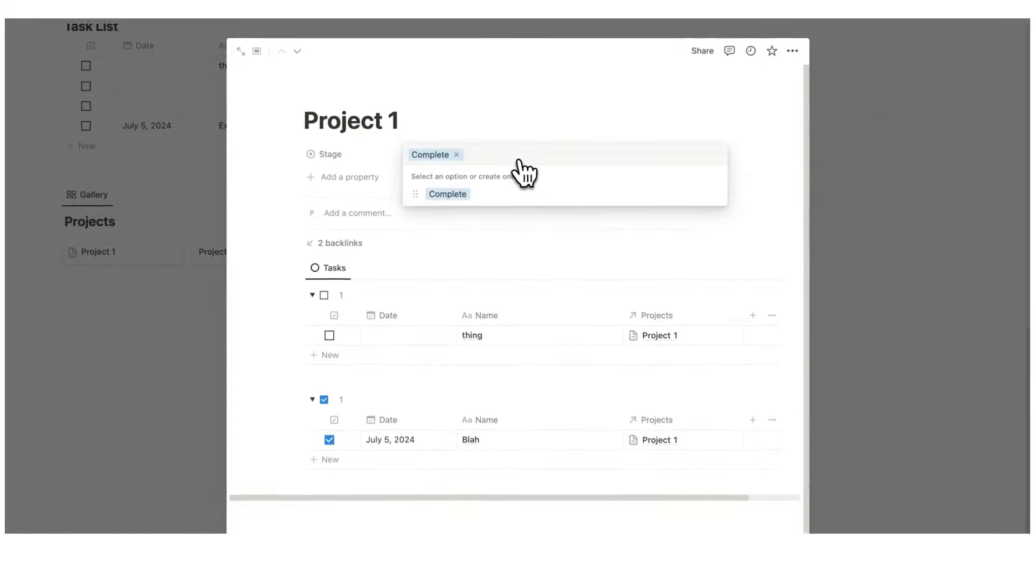
text(Arch)
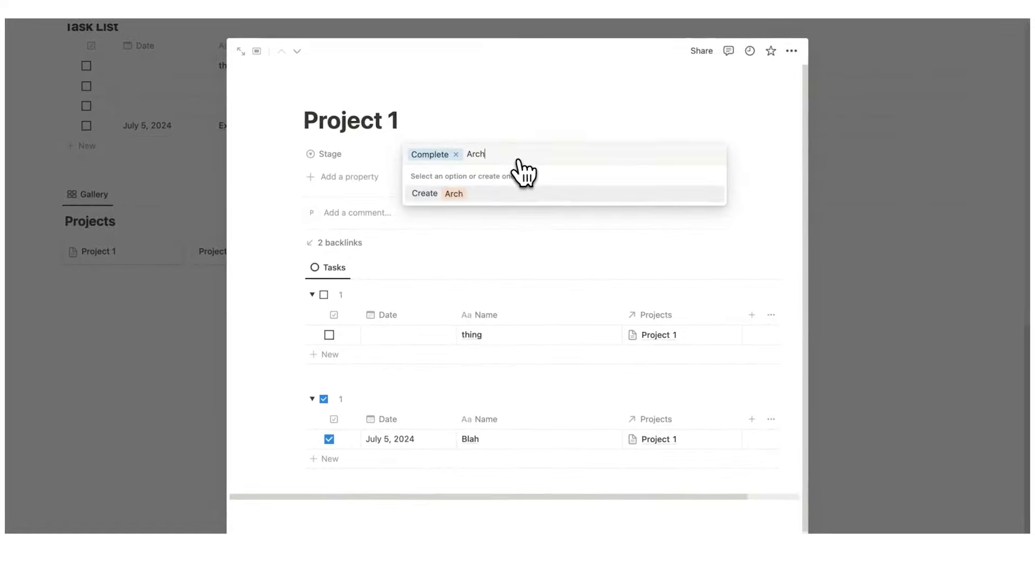
text(ived)
key(Return)
text(Priority)
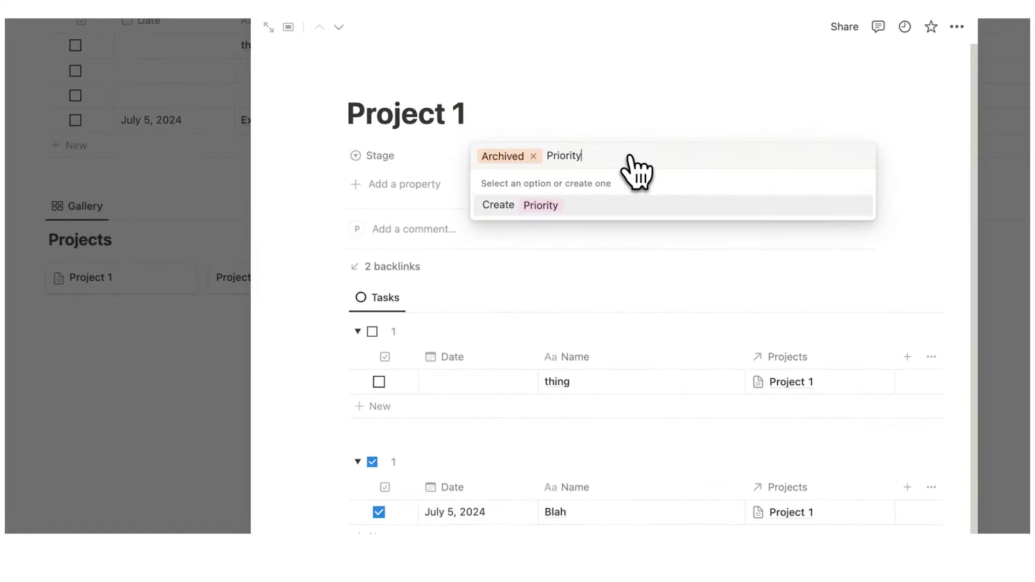
key(Return)
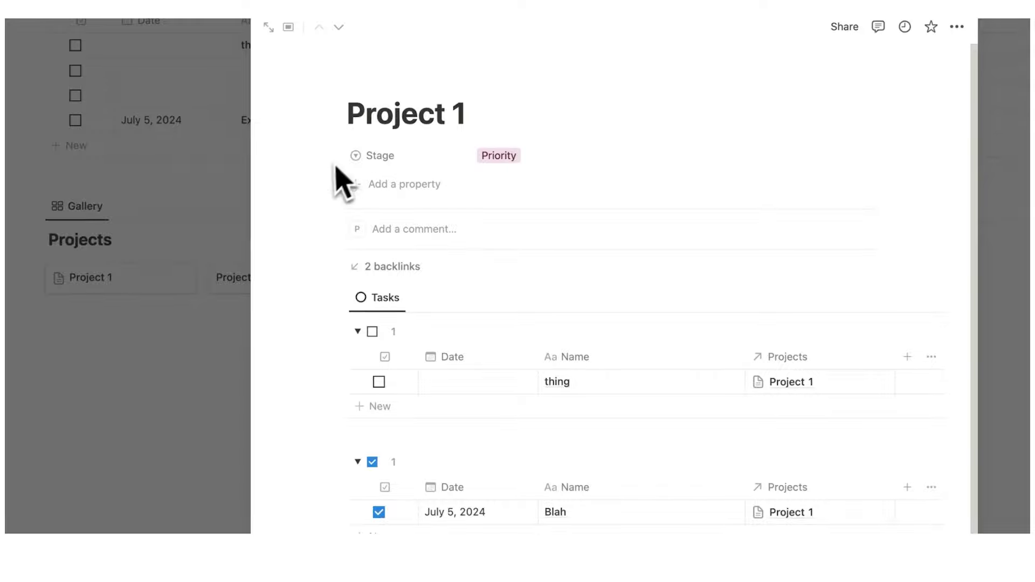
click(141, 336)
- Set Project 2's Stage to Complete
click(245, 277)
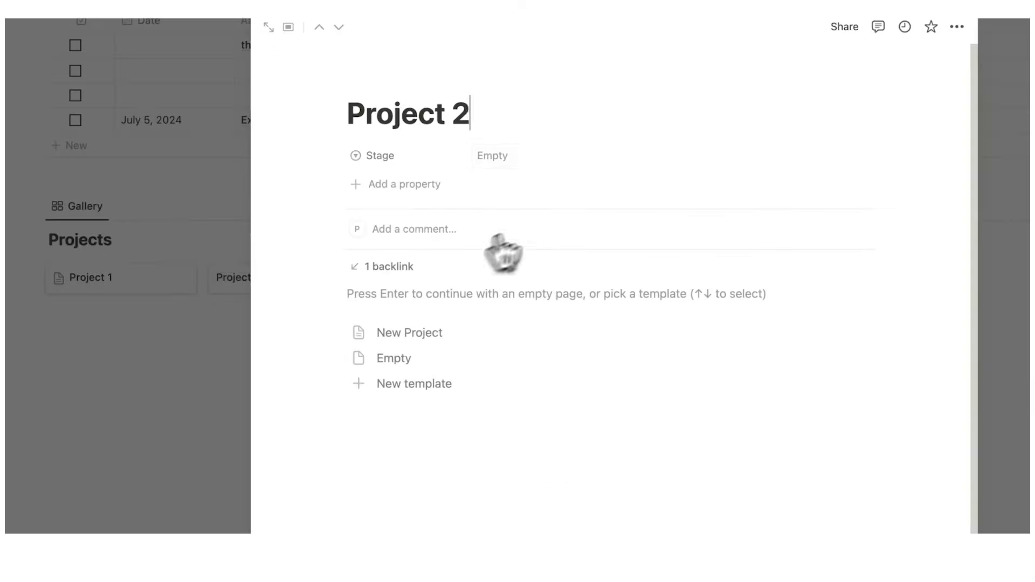
click(539, 156)
click(554, 212)
key(Escape)
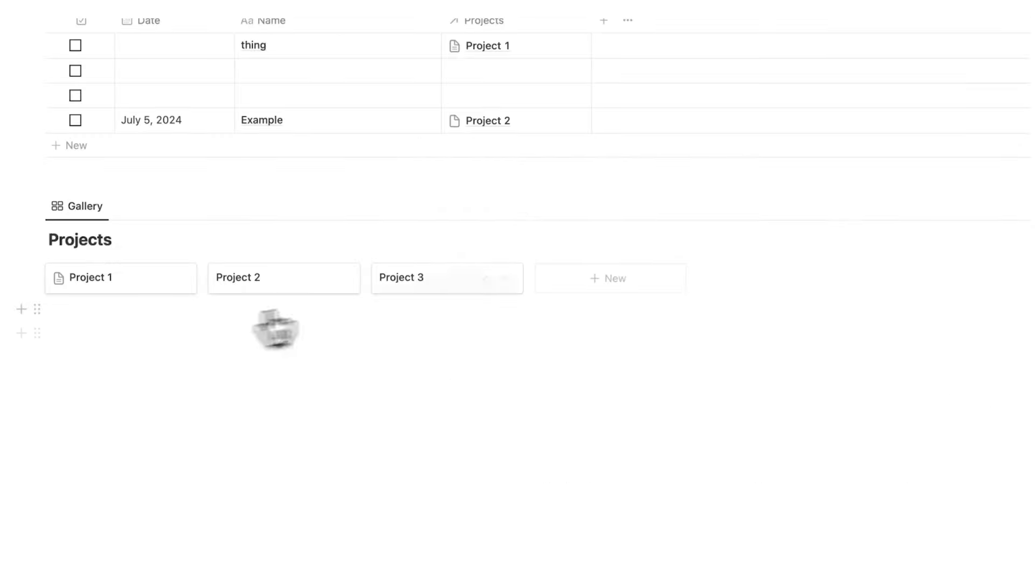
- Set Project 3's Stage to Archived and add a new project named Project 4 with no Stage
click(469, 278)
click(509, 161)
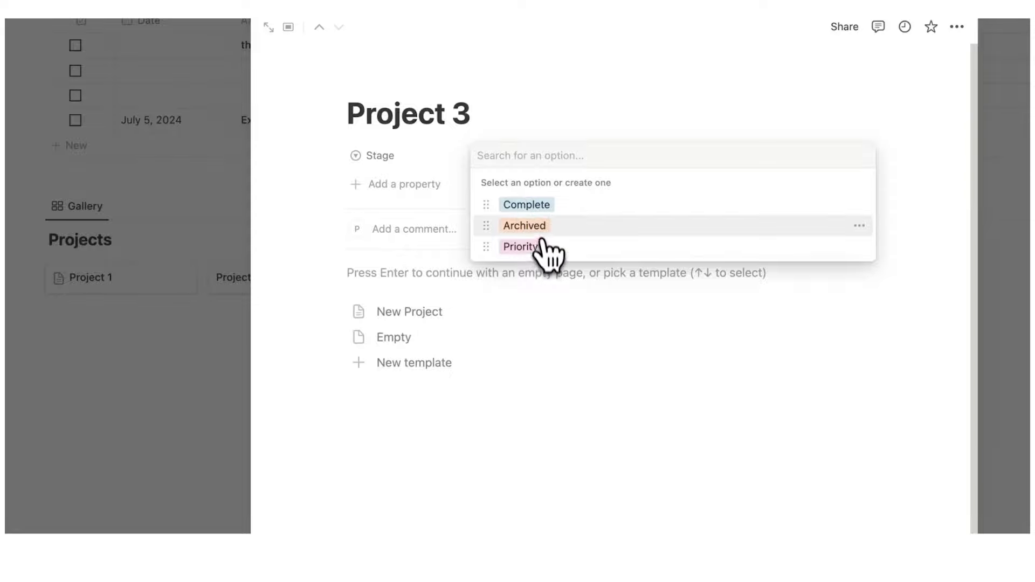
click(534, 226)
key(Escape)
click(557, 286)
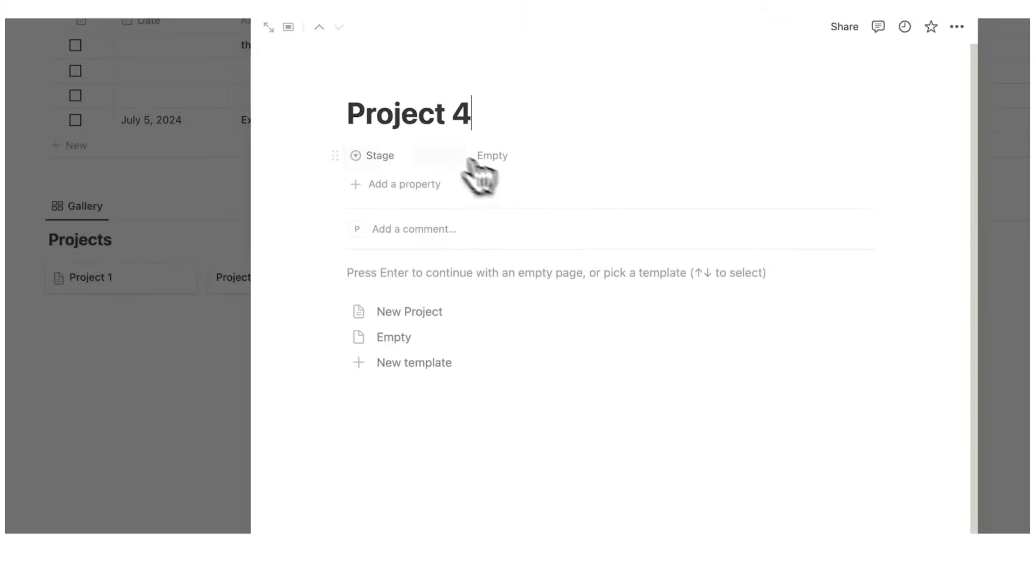
key(Escape)
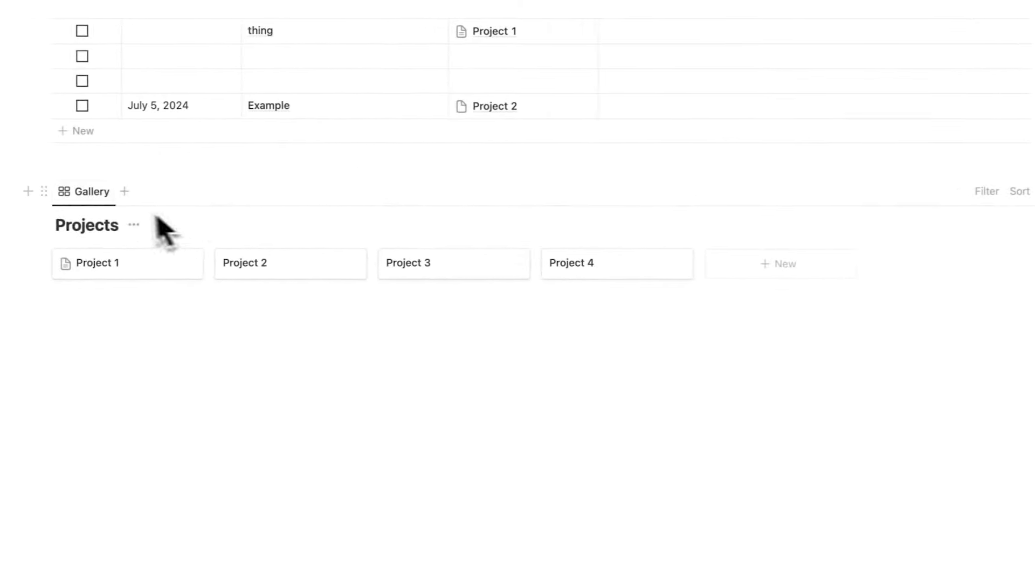
- Rename the Projects gallery view to Active and give it a solid arrow icon
click(100, 212)
click(112, 255)
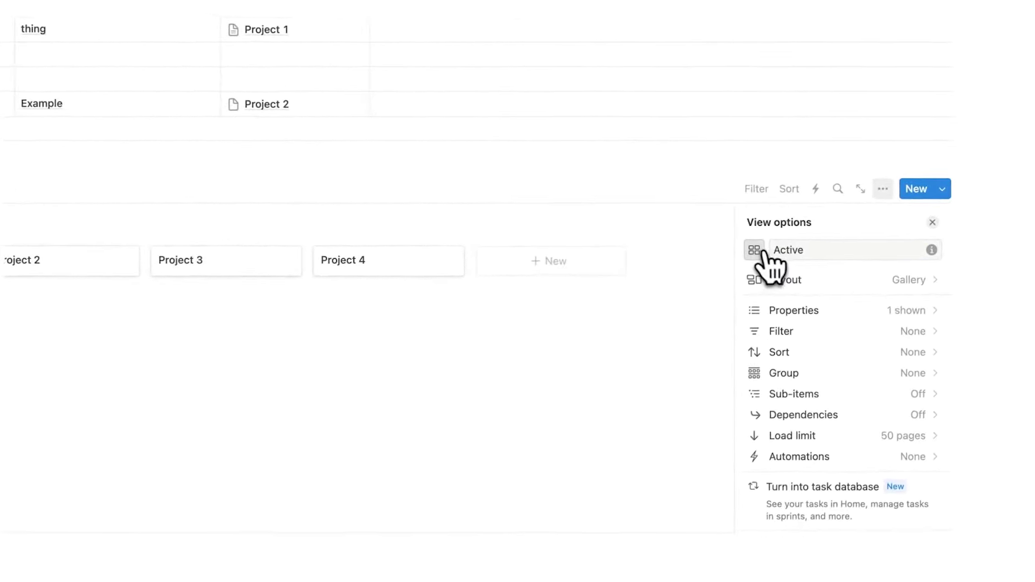
click(764, 251)
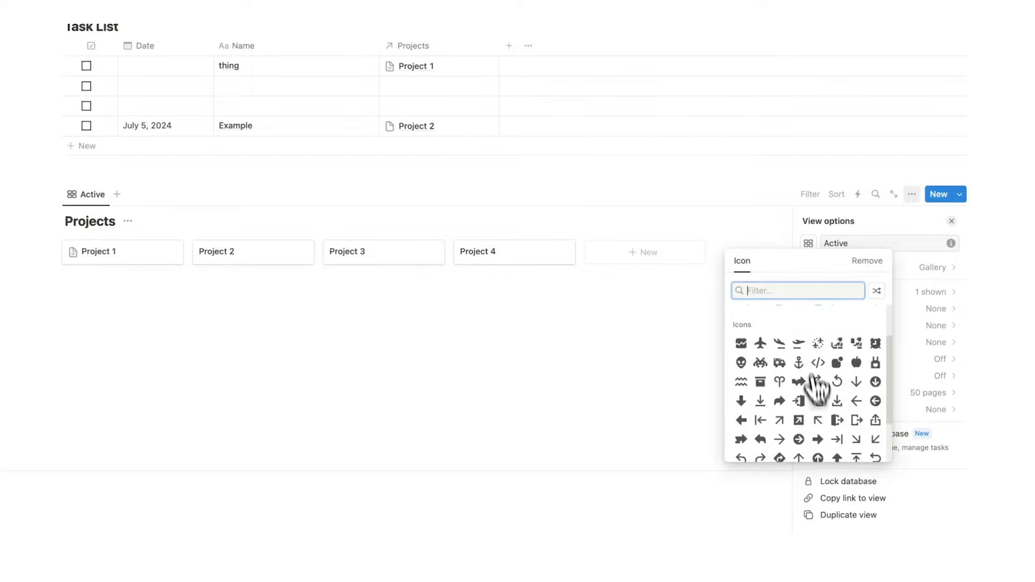
click(818, 439)
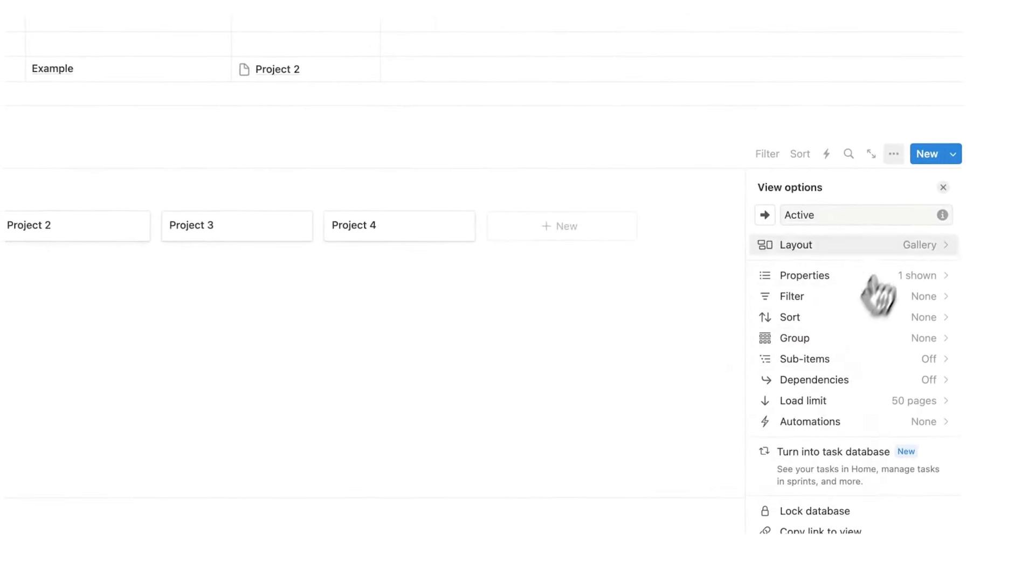
click(943, 186)
- Show the Stage property on the cards in the Active view of Projects
click(893, 154)
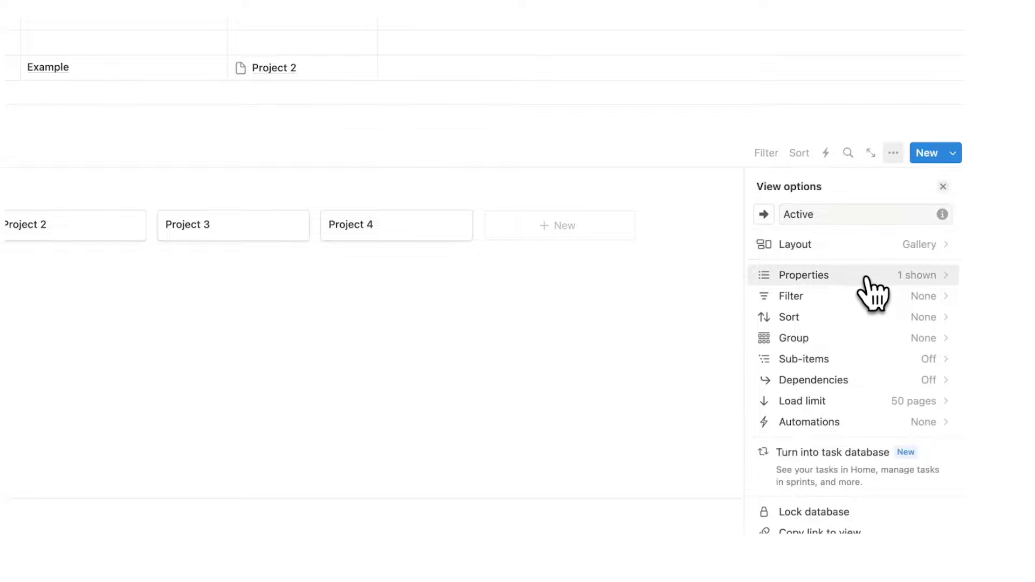
click(868, 280)
click(927, 319)
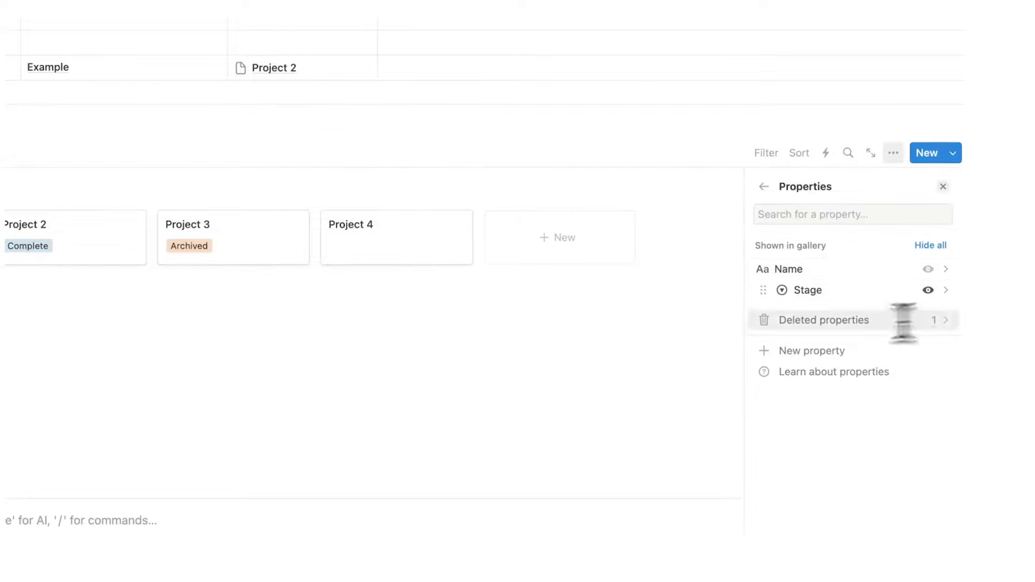
click(286, 363)
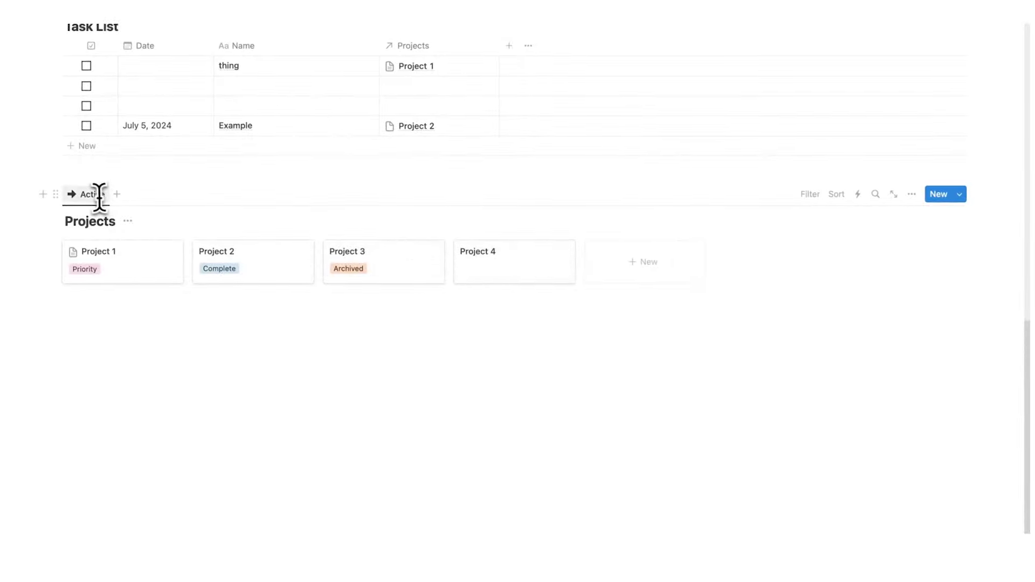
- Filter the Active view to projects whose Stage is not Archived or Complete
click(810, 195)
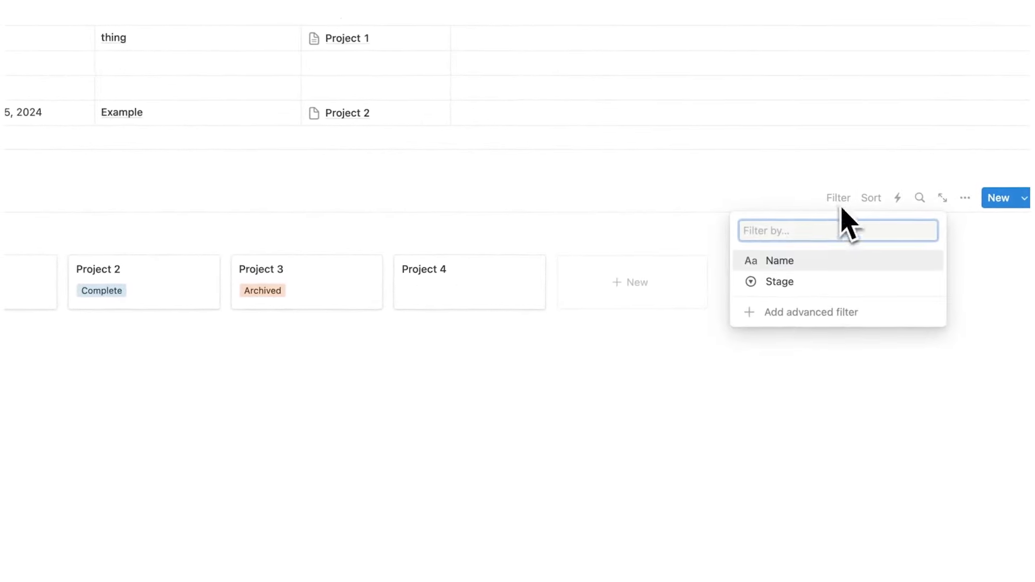
click(808, 283)
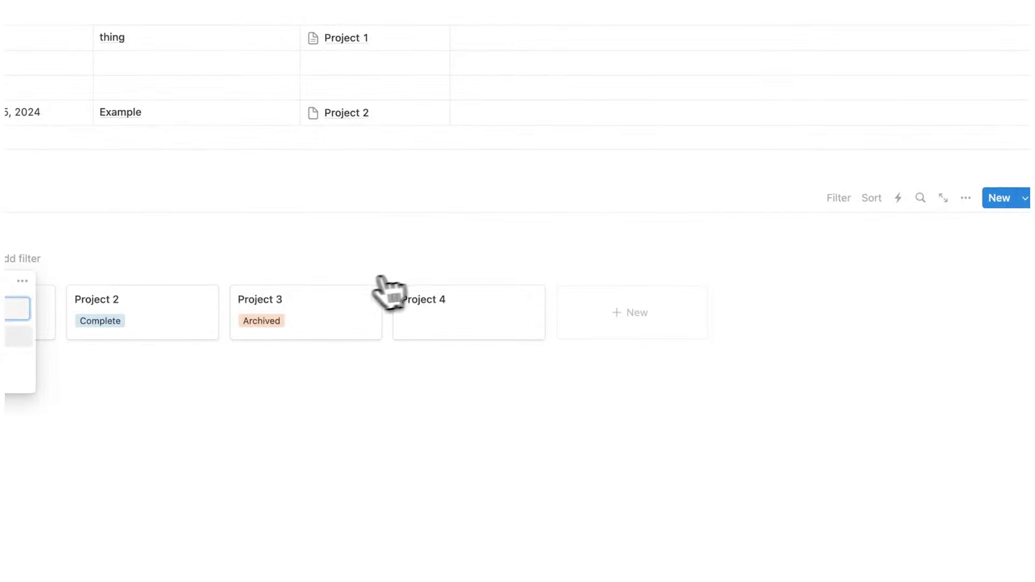
click(59, 254)
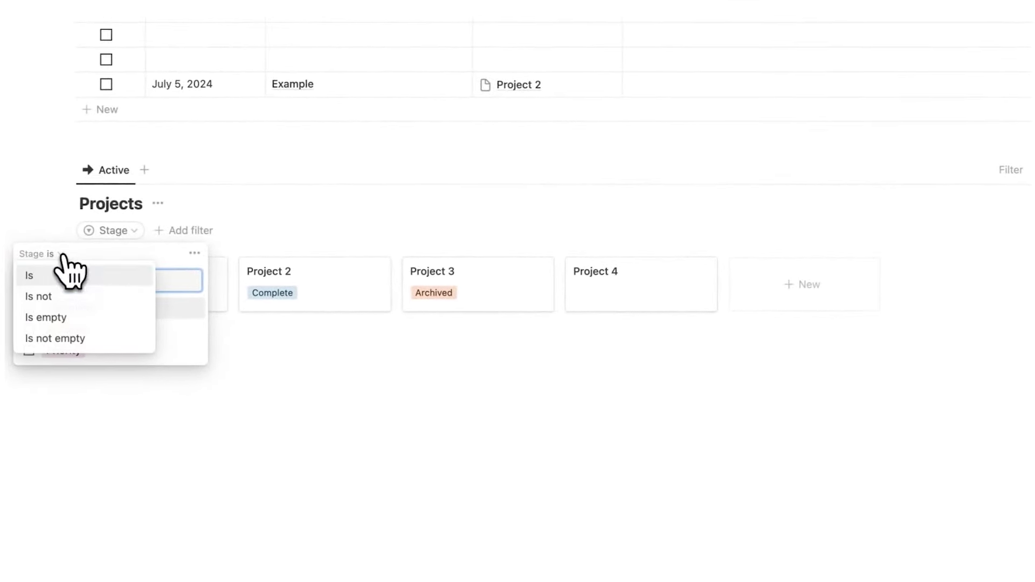
click(64, 296)
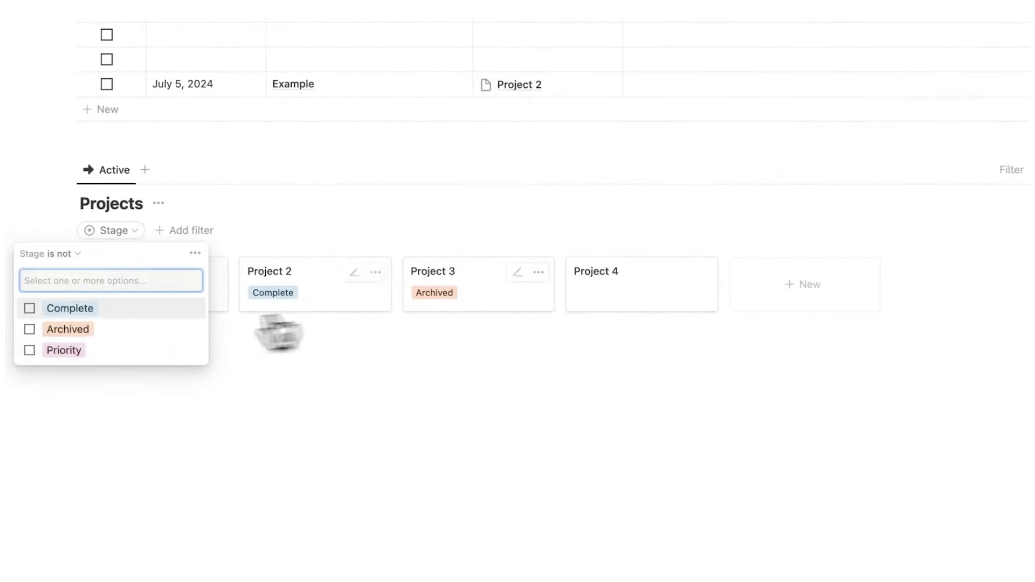
click(95, 329)
click(88, 312)
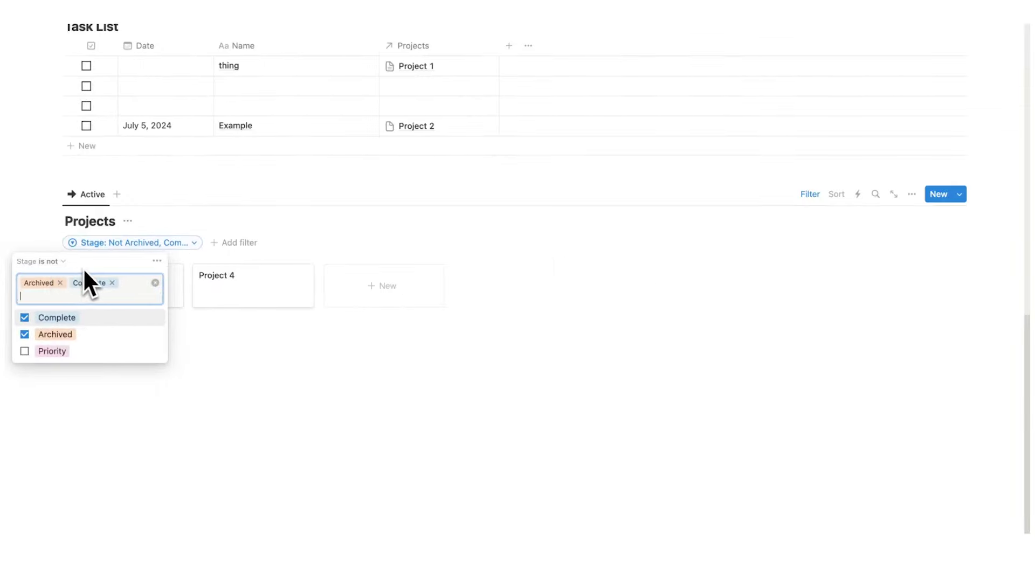
click(237, 291)
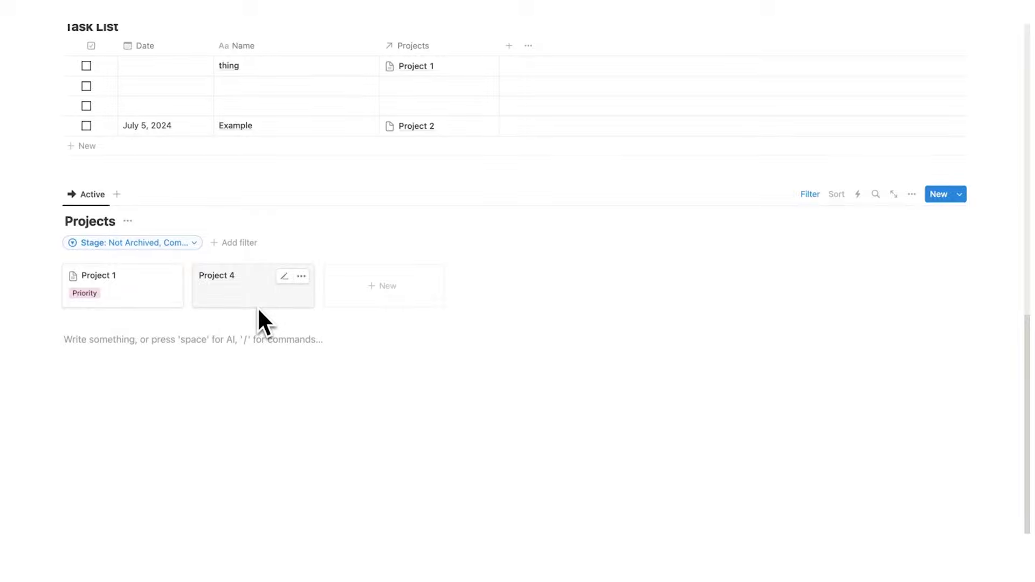
- Duplicate the Active view, name the copy Done and give it a trash can icon
click(93, 196)
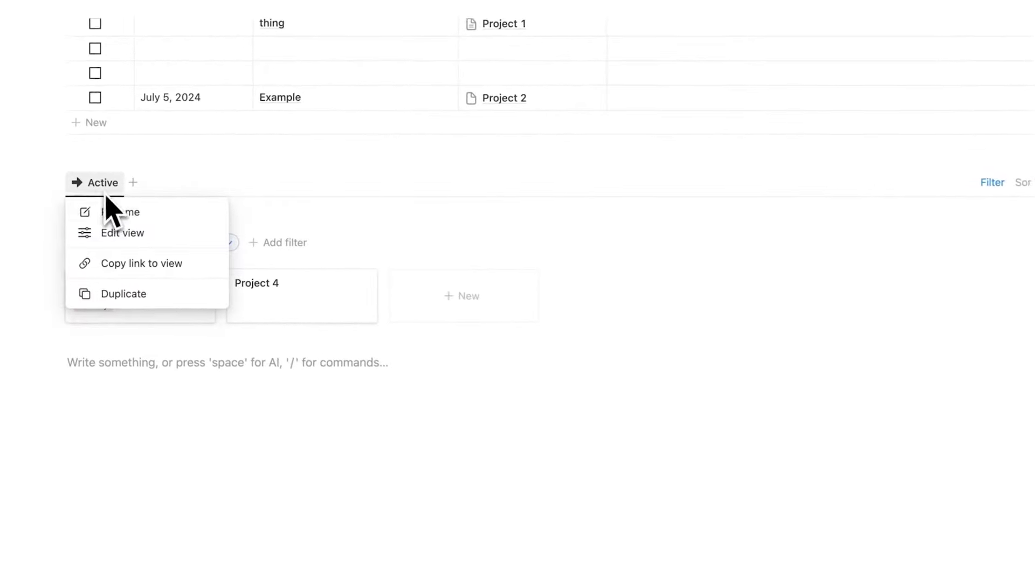
click(133, 292)
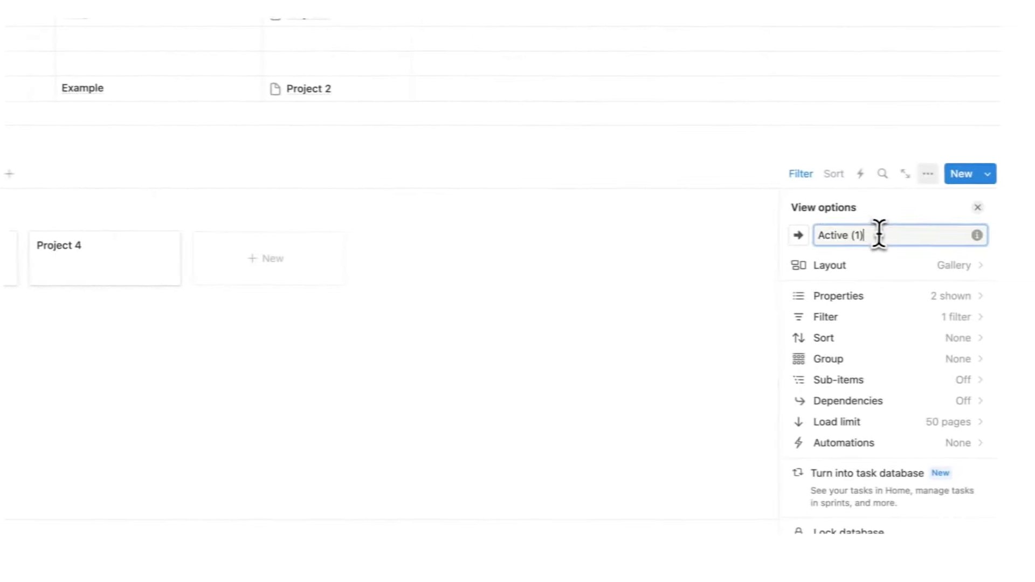
key(ctrl+a)
text(Do)
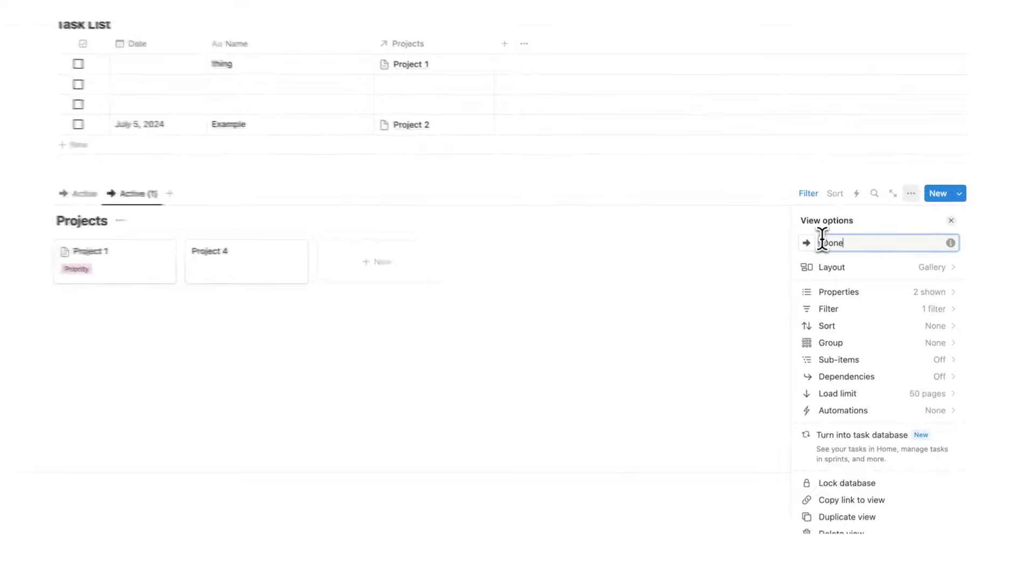
click(807, 244)
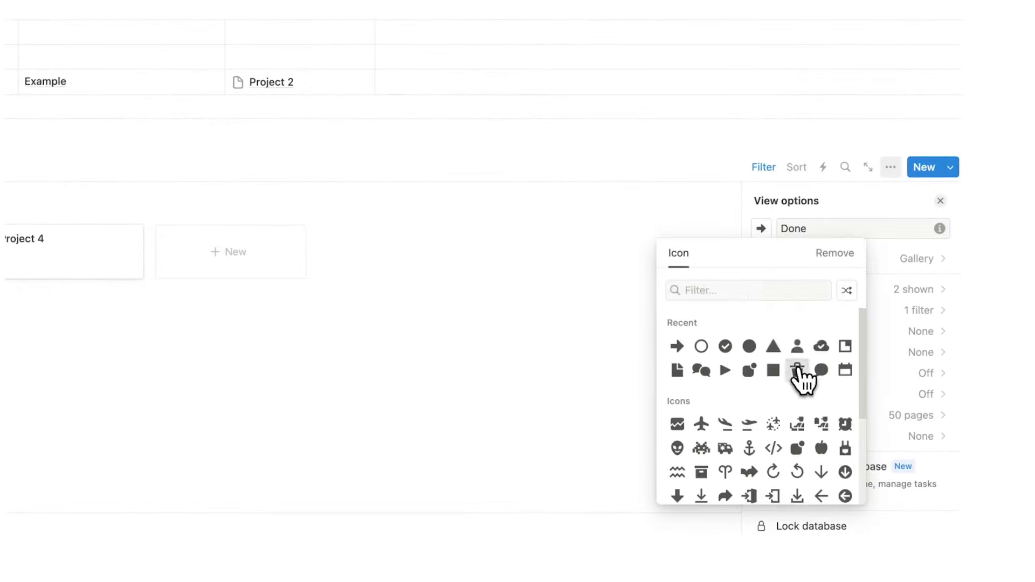
click(797, 370)
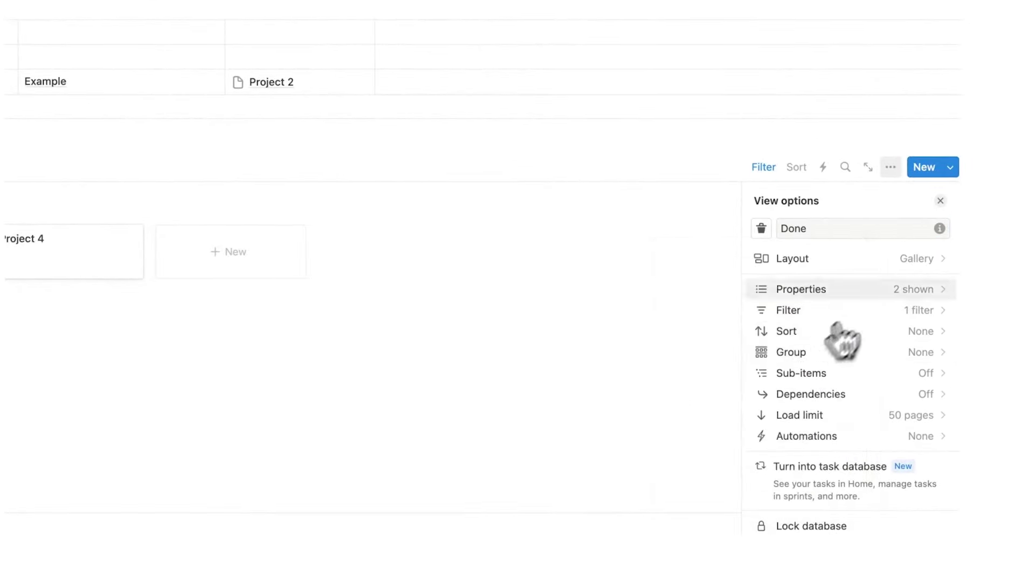
click(940, 200)
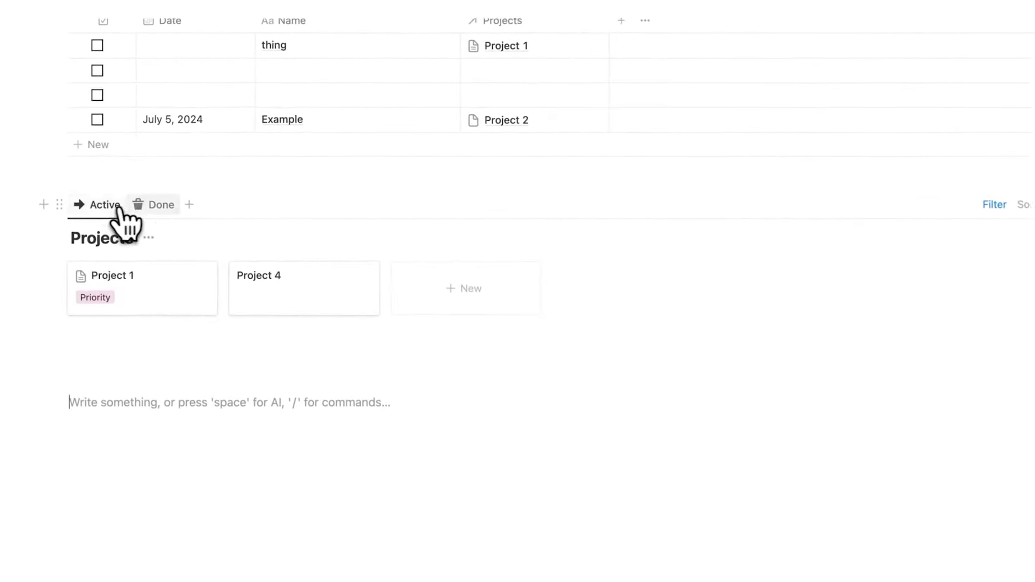
- Change the Done view's filter so that Stage is Archived or Complete
click(150, 205)
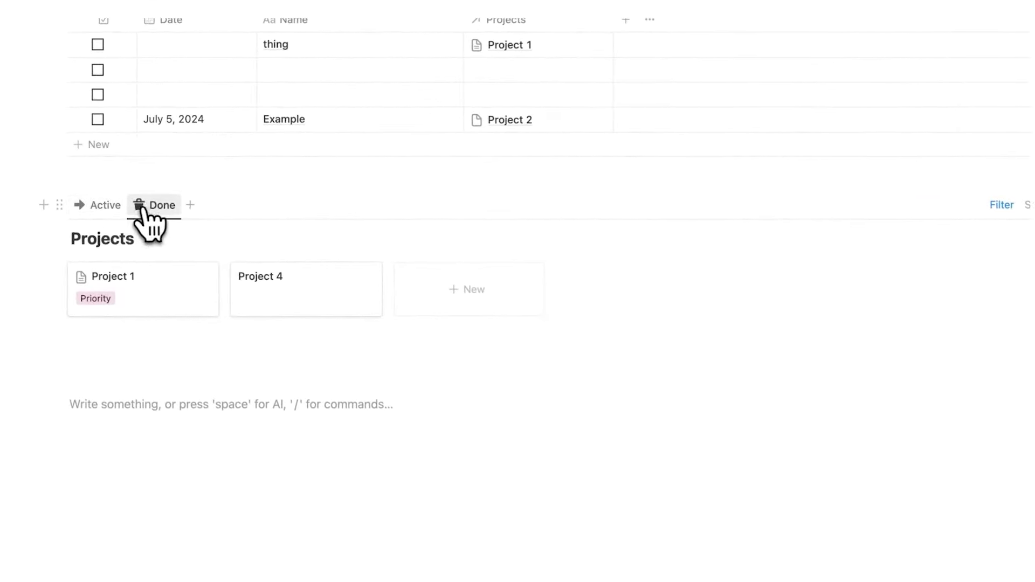
click(895, 204)
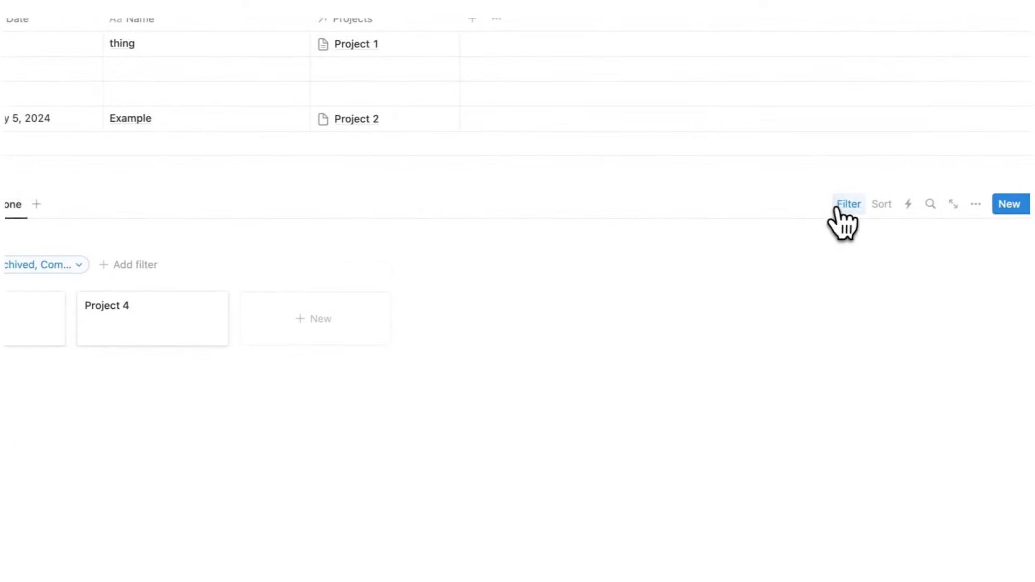
click(131, 179)
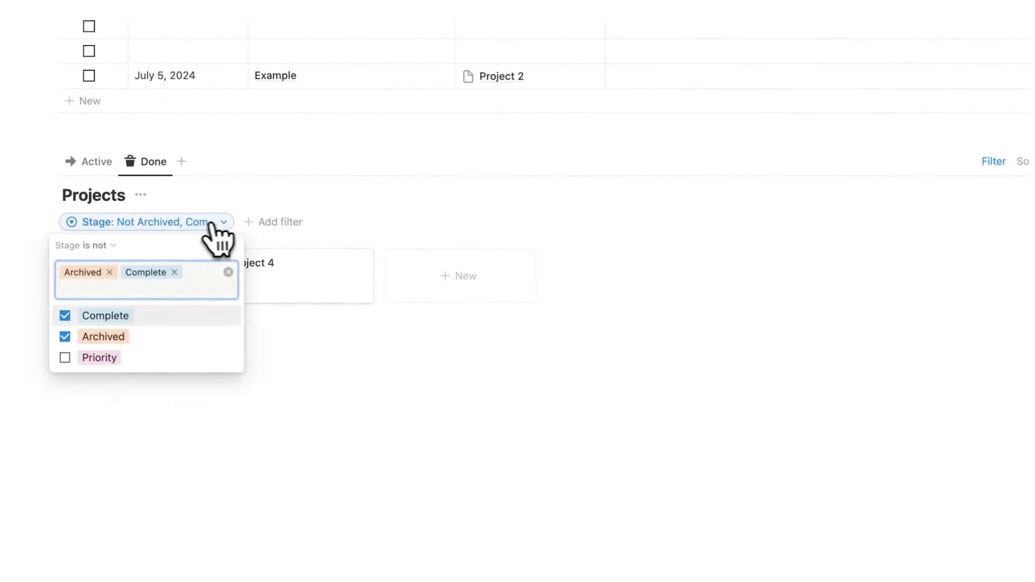
click(111, 246)
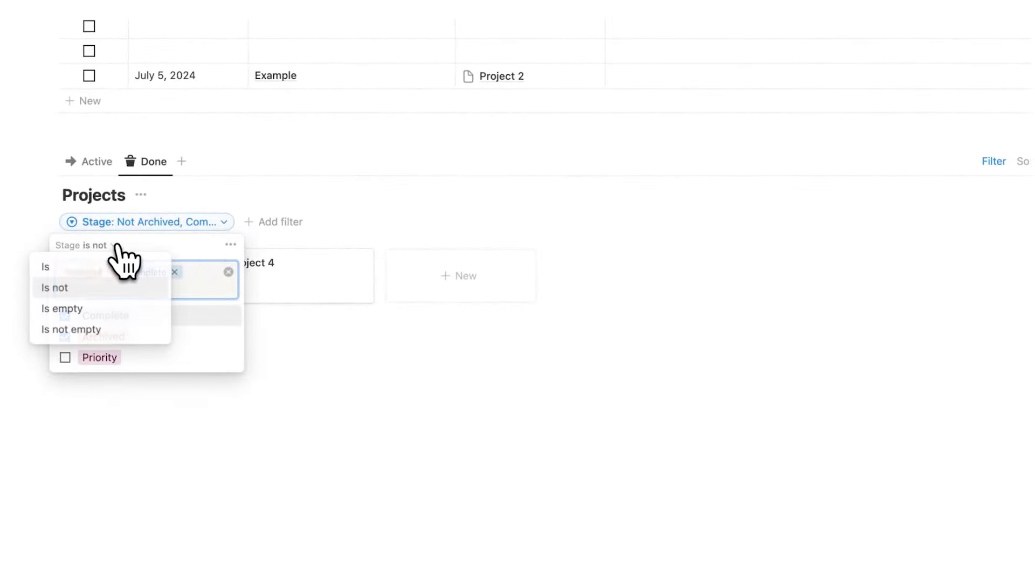
click(118, 268)
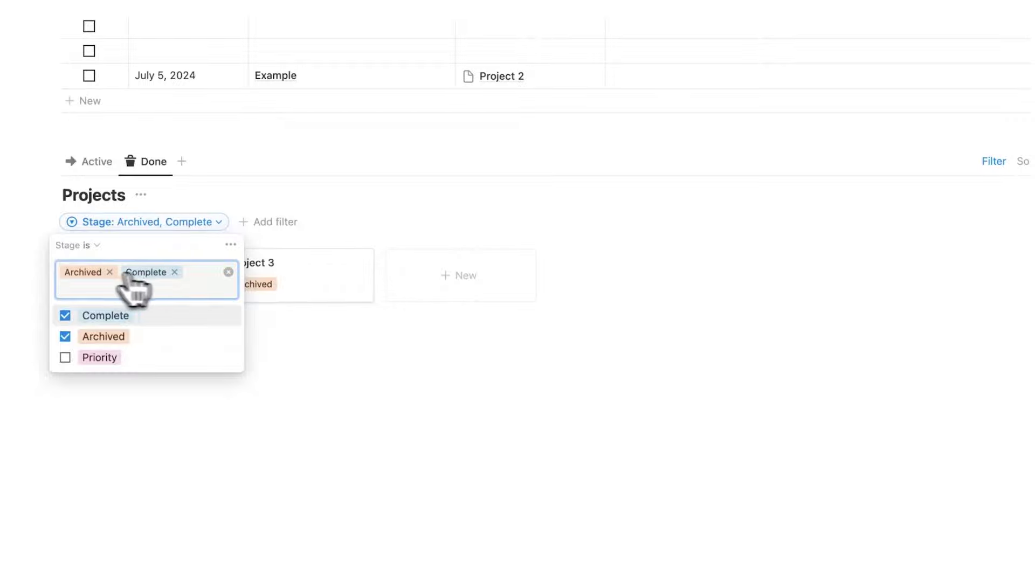
click(556, 422)
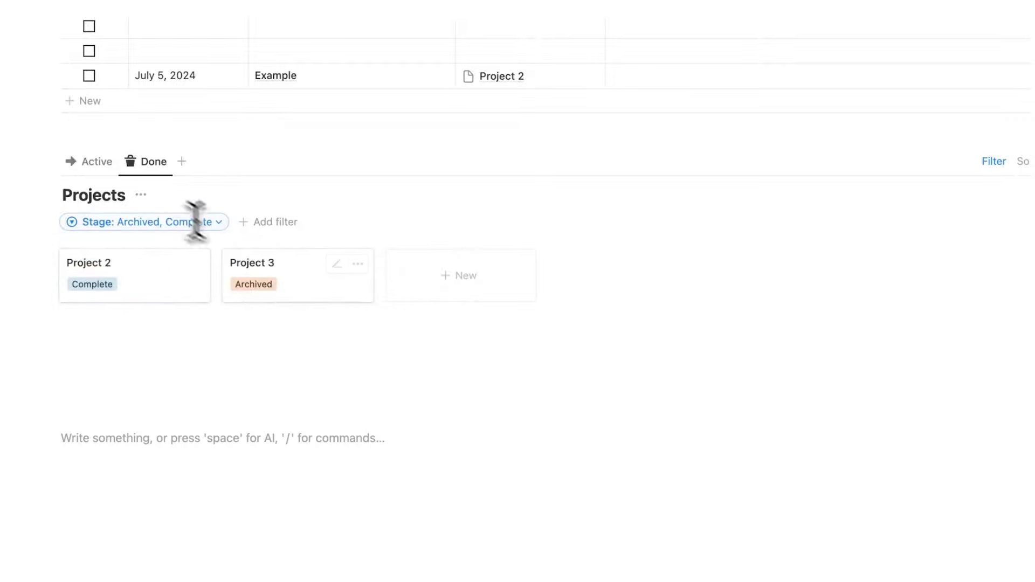
- In the Active view, move the Project 1 card after Project 4
click(92, 161)
drag(164, 259, 366, 259)
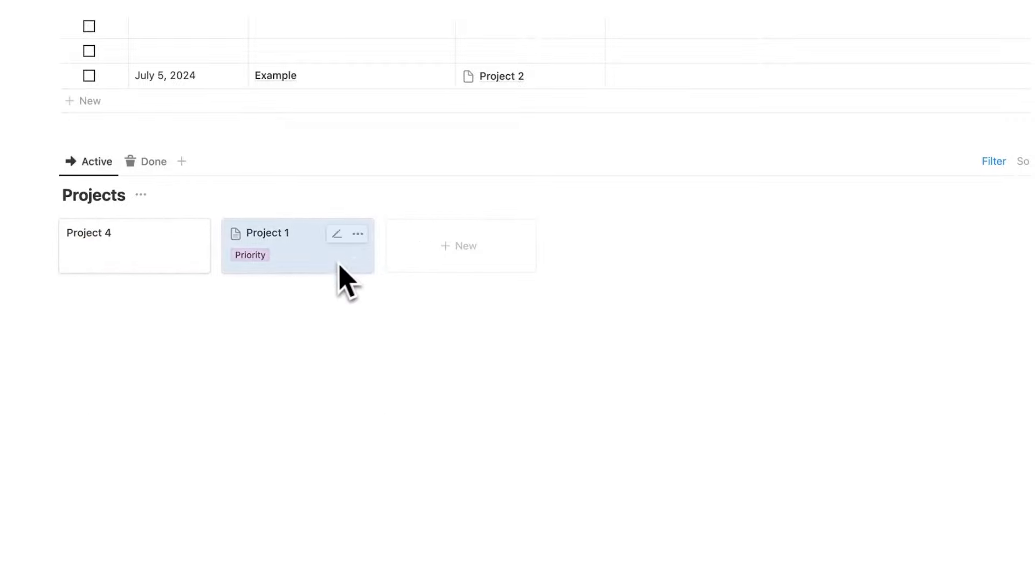
click(283, 340)
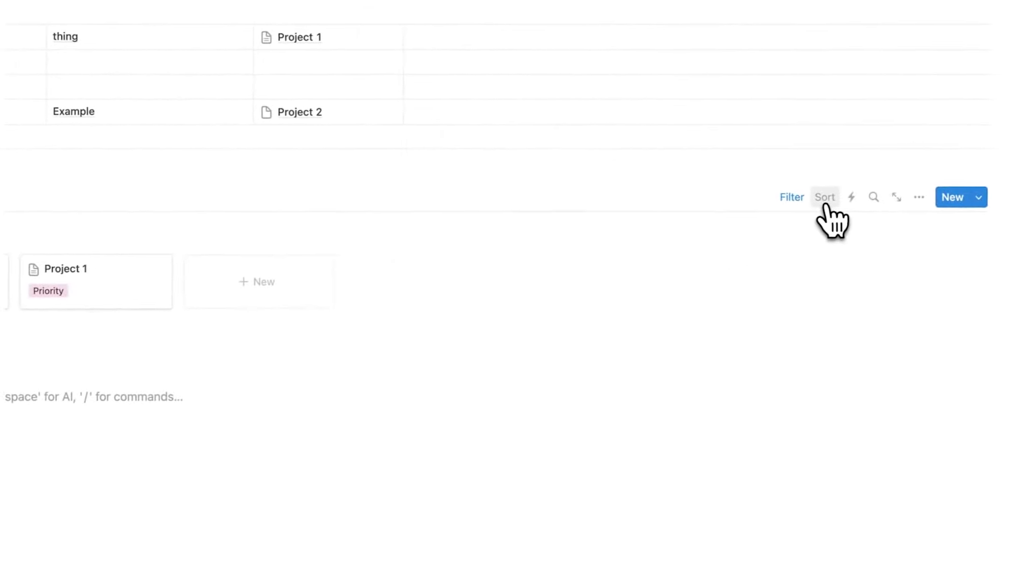
- Sort the Active view of Projects by Stage in ascending order
click(825, 199)
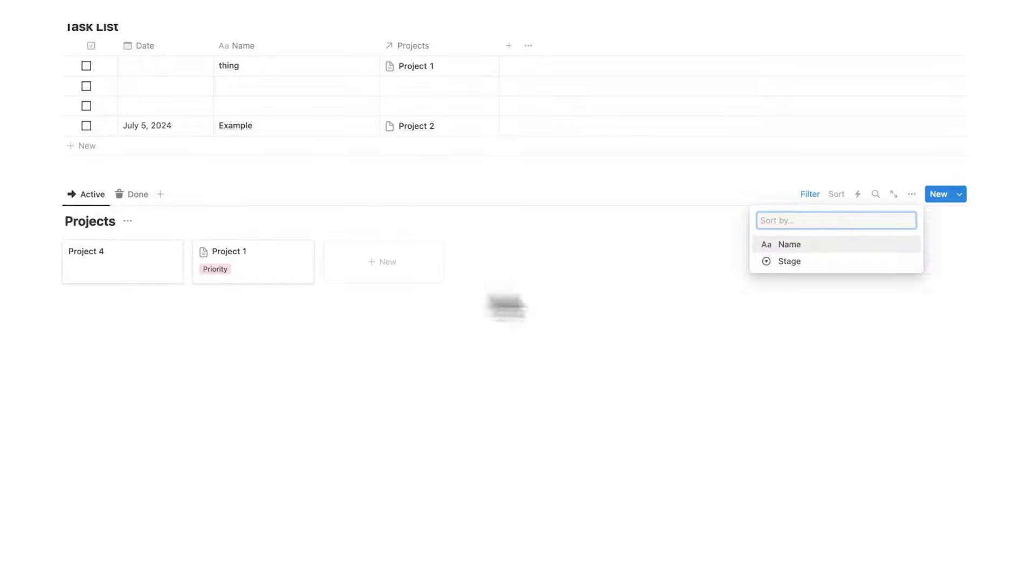
click(830, 261)
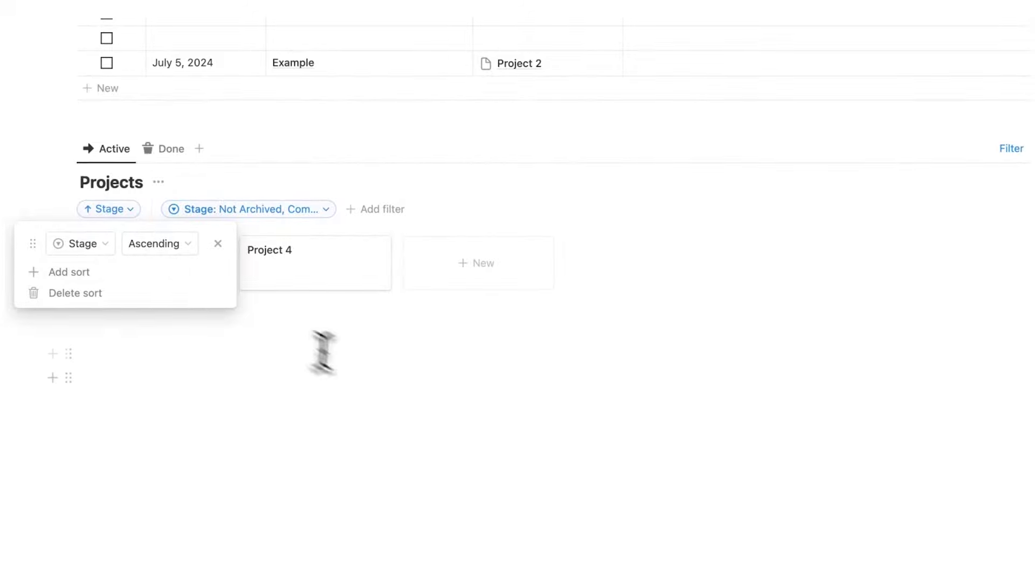
click(358, 377)
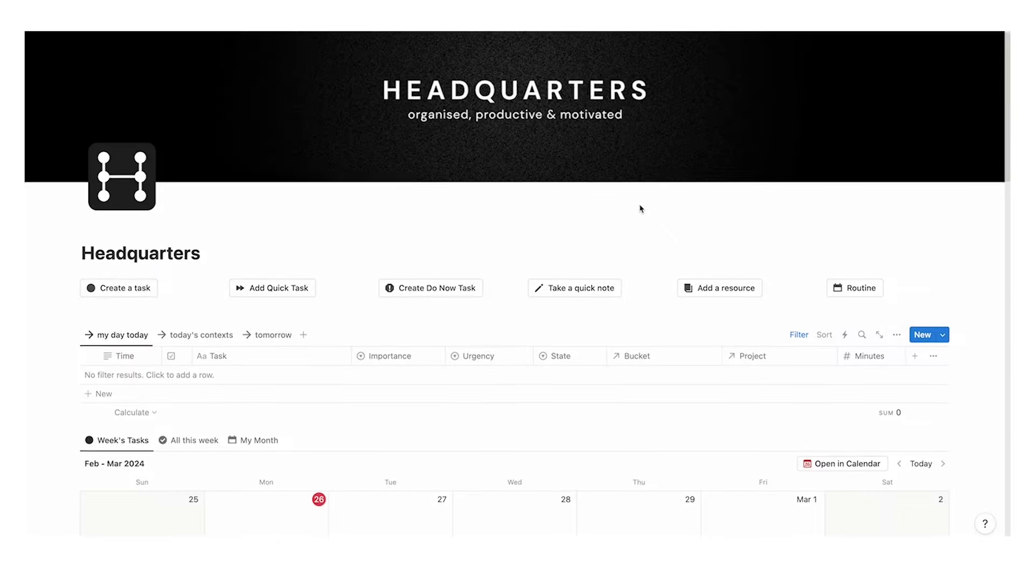
- Look through the Headquarters dashboard and the weekly review page with its questions and completed tasks
scroll(639, 206, down, 4)
scroll(640, 206, down, 15)
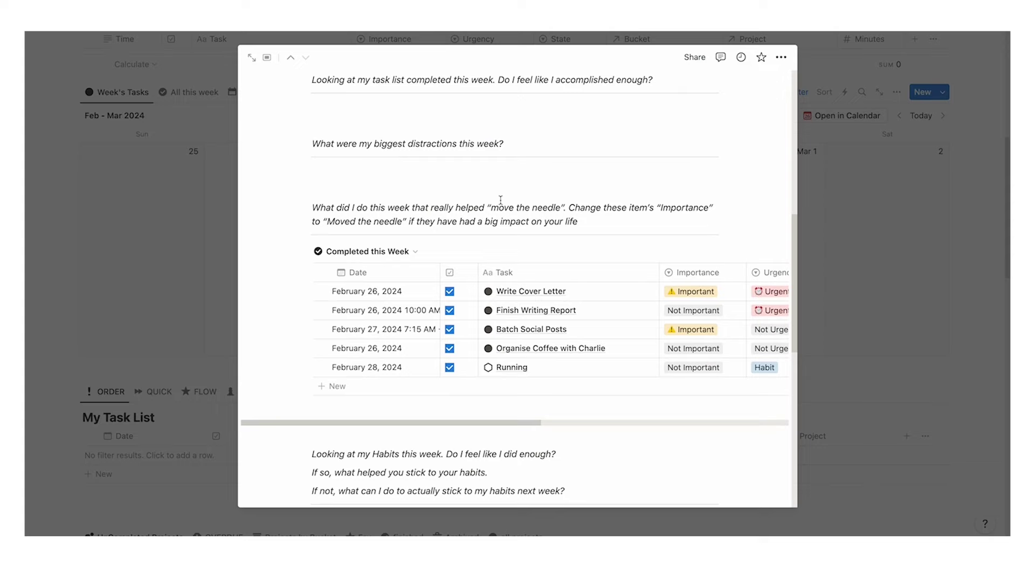
scroll(500, 200, down, 2)
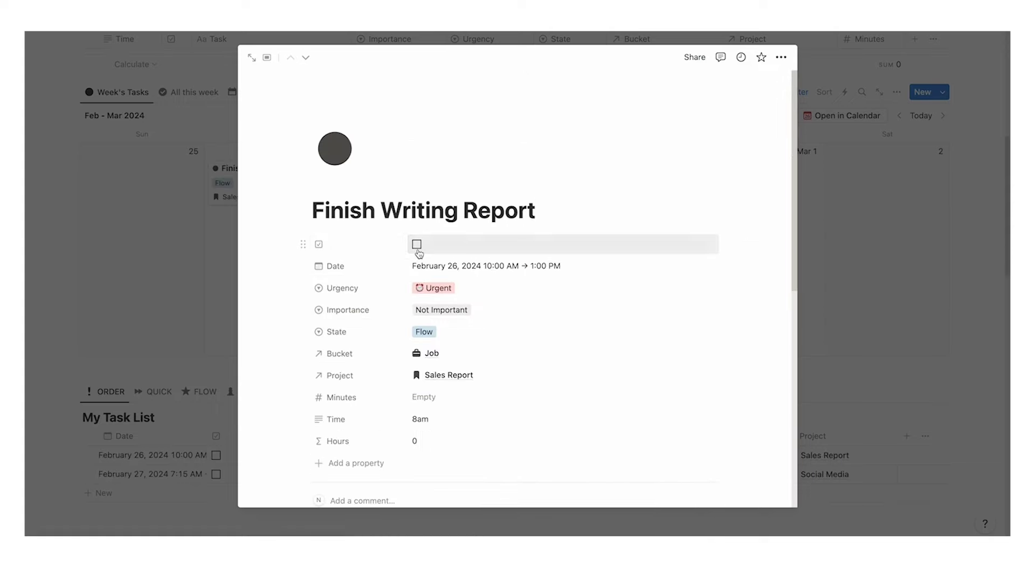
- Mark the Finish Writing Report task as done and close its page
click(417, 248)
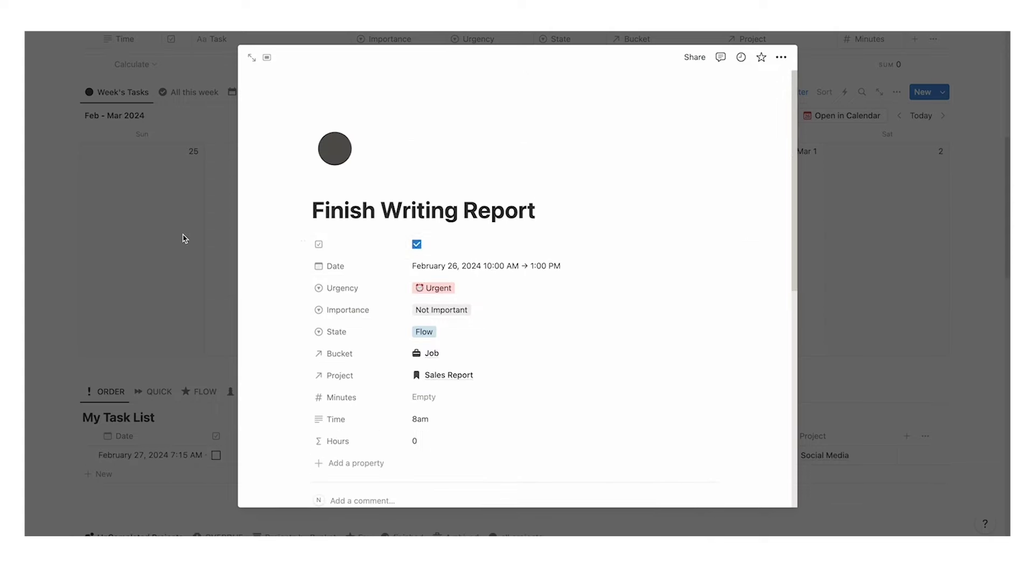
click(180, 238)
- Review the Time Track page and set the Write Cover Letter task's Importance to Moved the needle
click(400, 203)
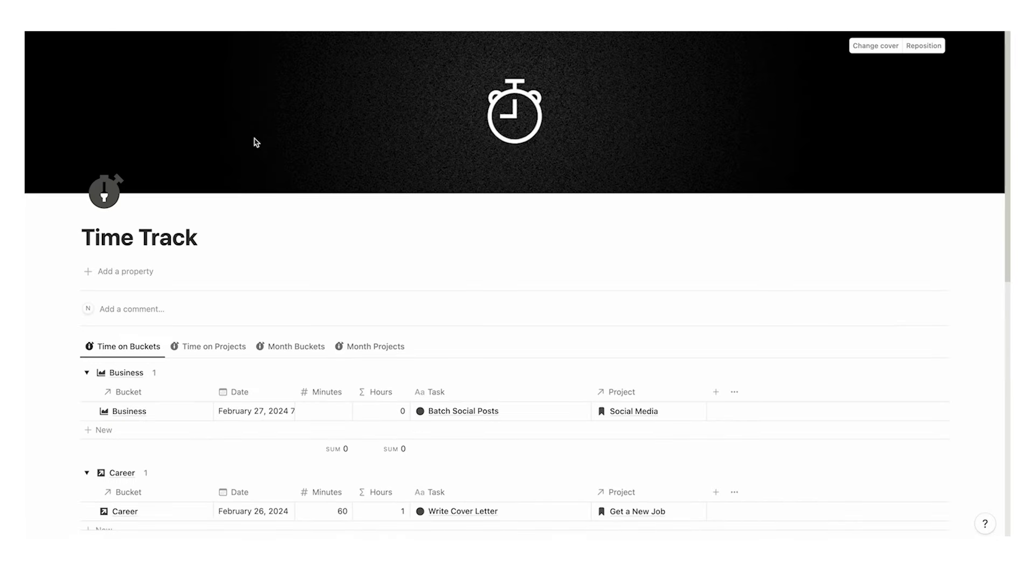
scroll(256, 142, down, 5)
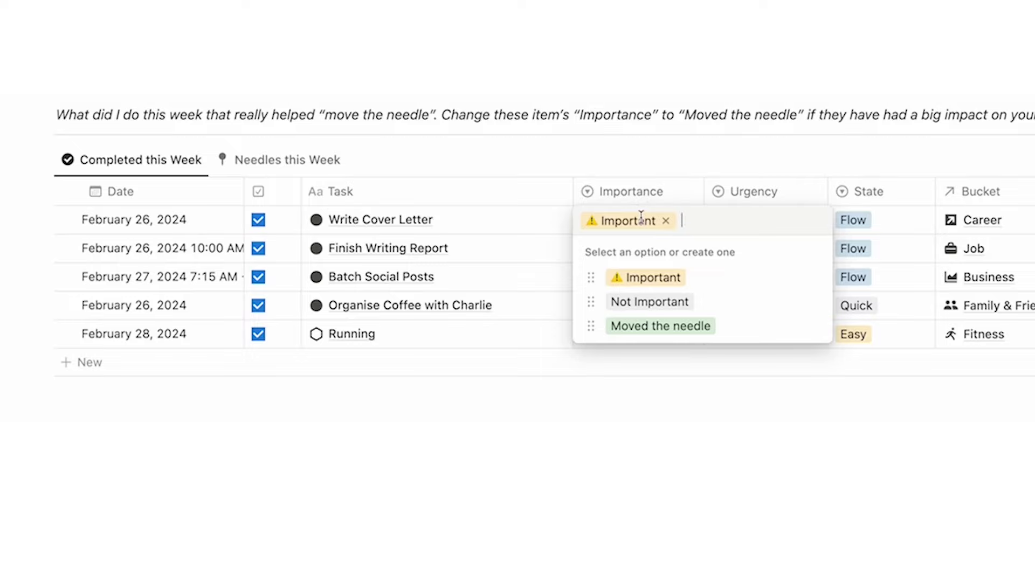
click(725, 337)
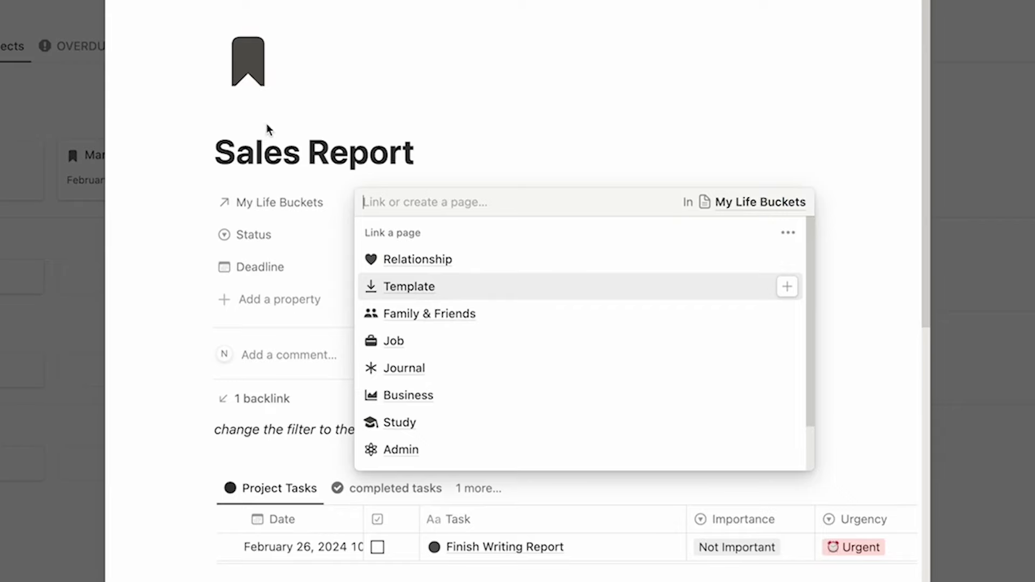